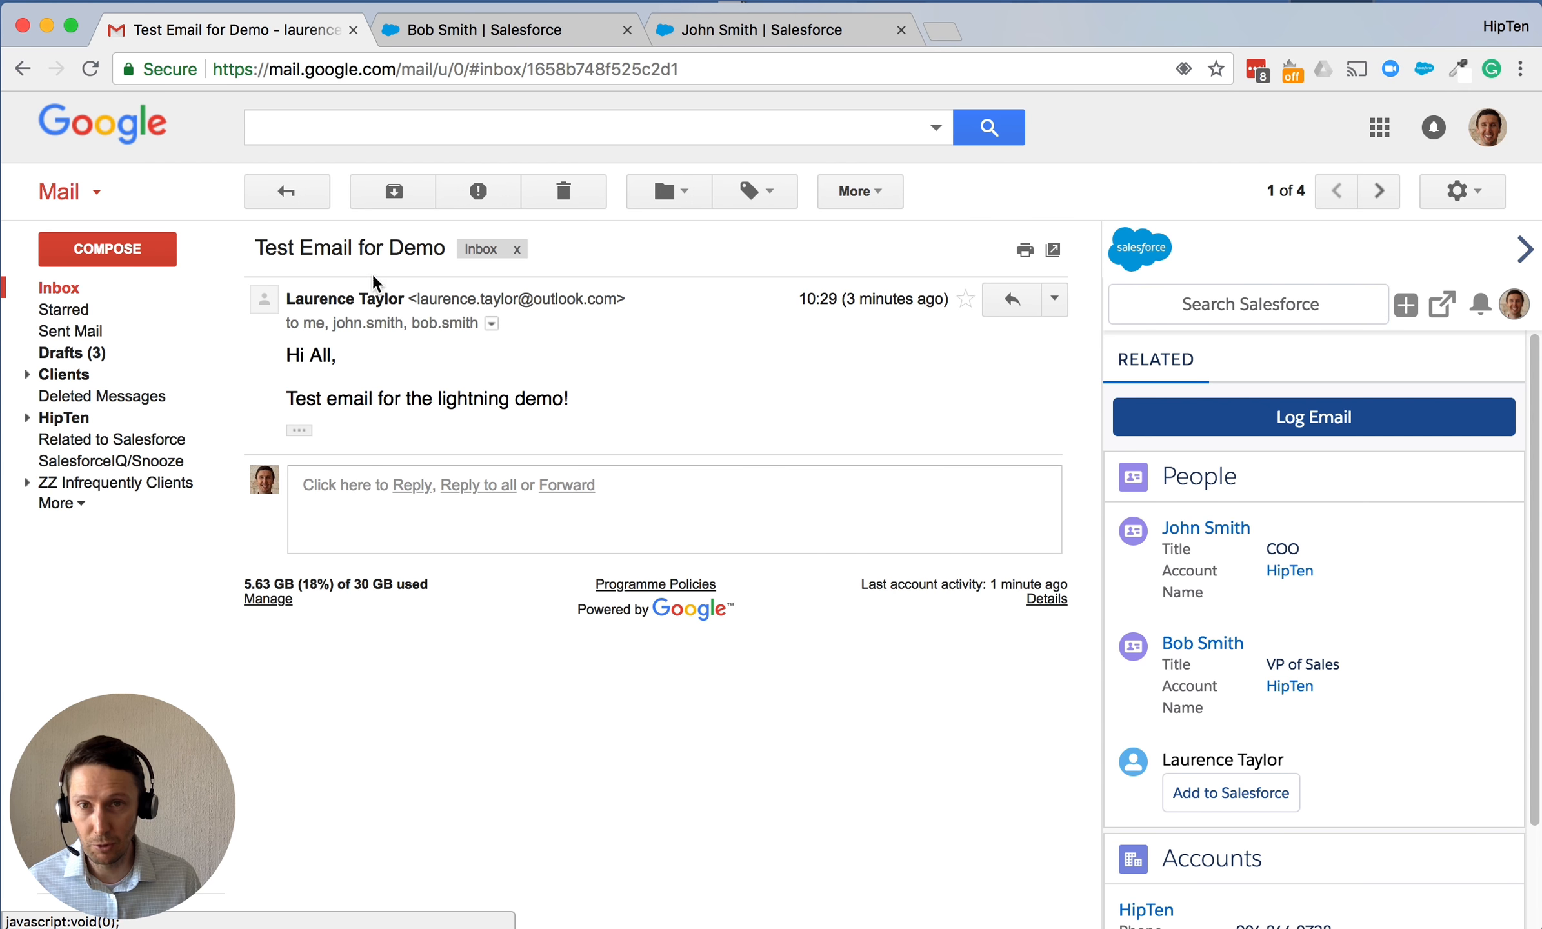
Review the test email's recipients and the related Salesforce people, accounts and tasks.
{"action": "left_click_drag", "start_coordinate": [334, 323], "coordinate": [496, 340]}
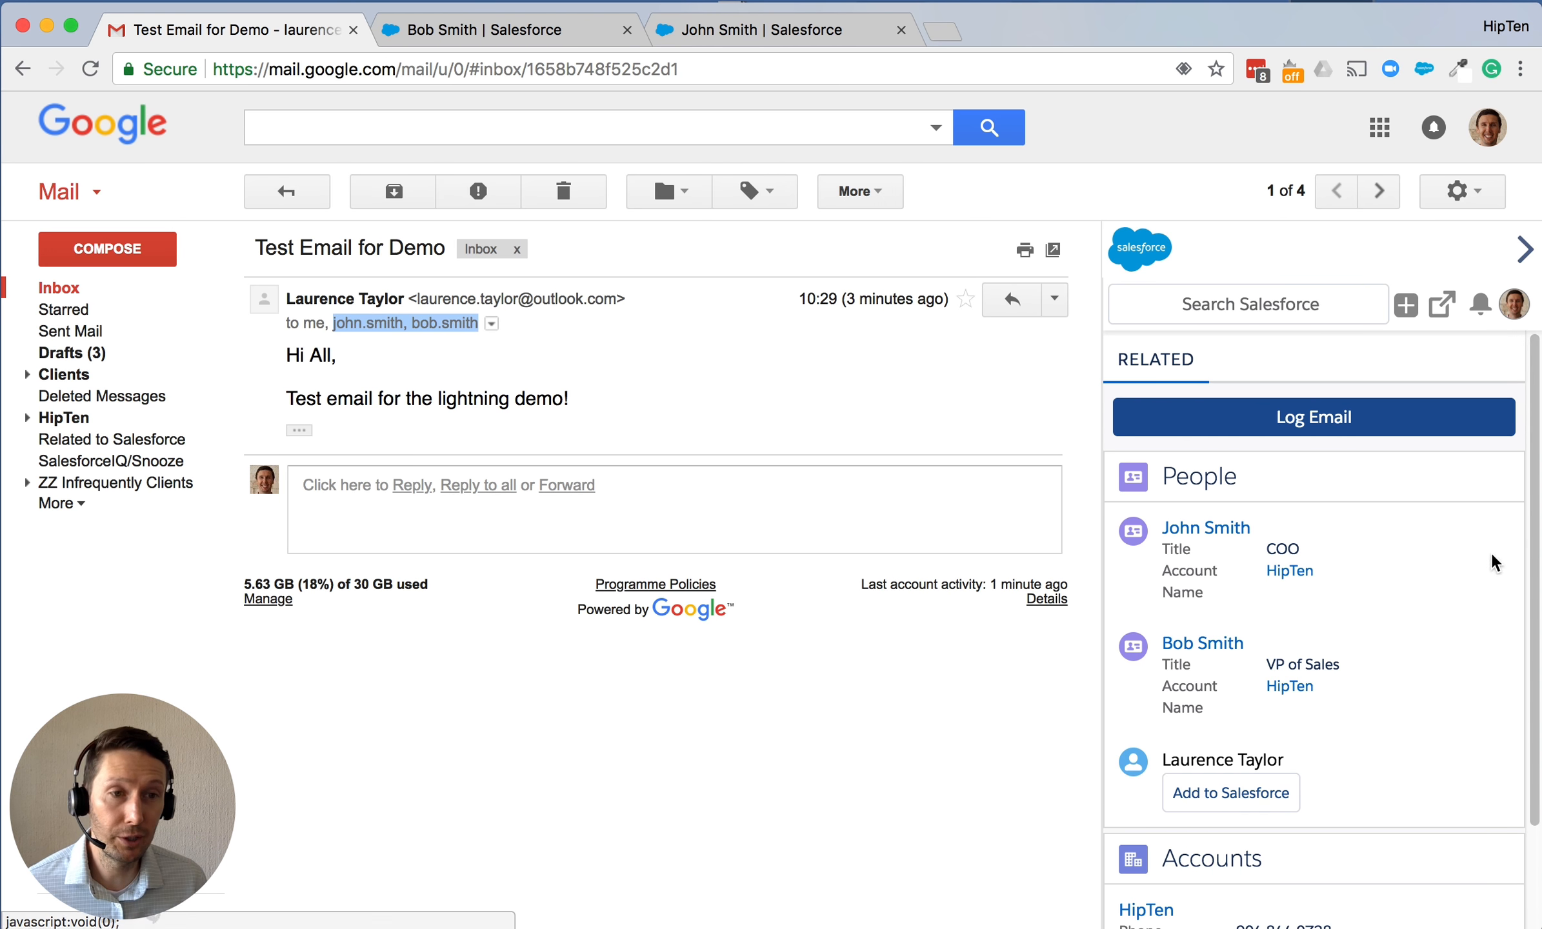
{"action": "left_click_drag", "start_coordinate": [1527, 529], "coordinate": [1526, 649]}
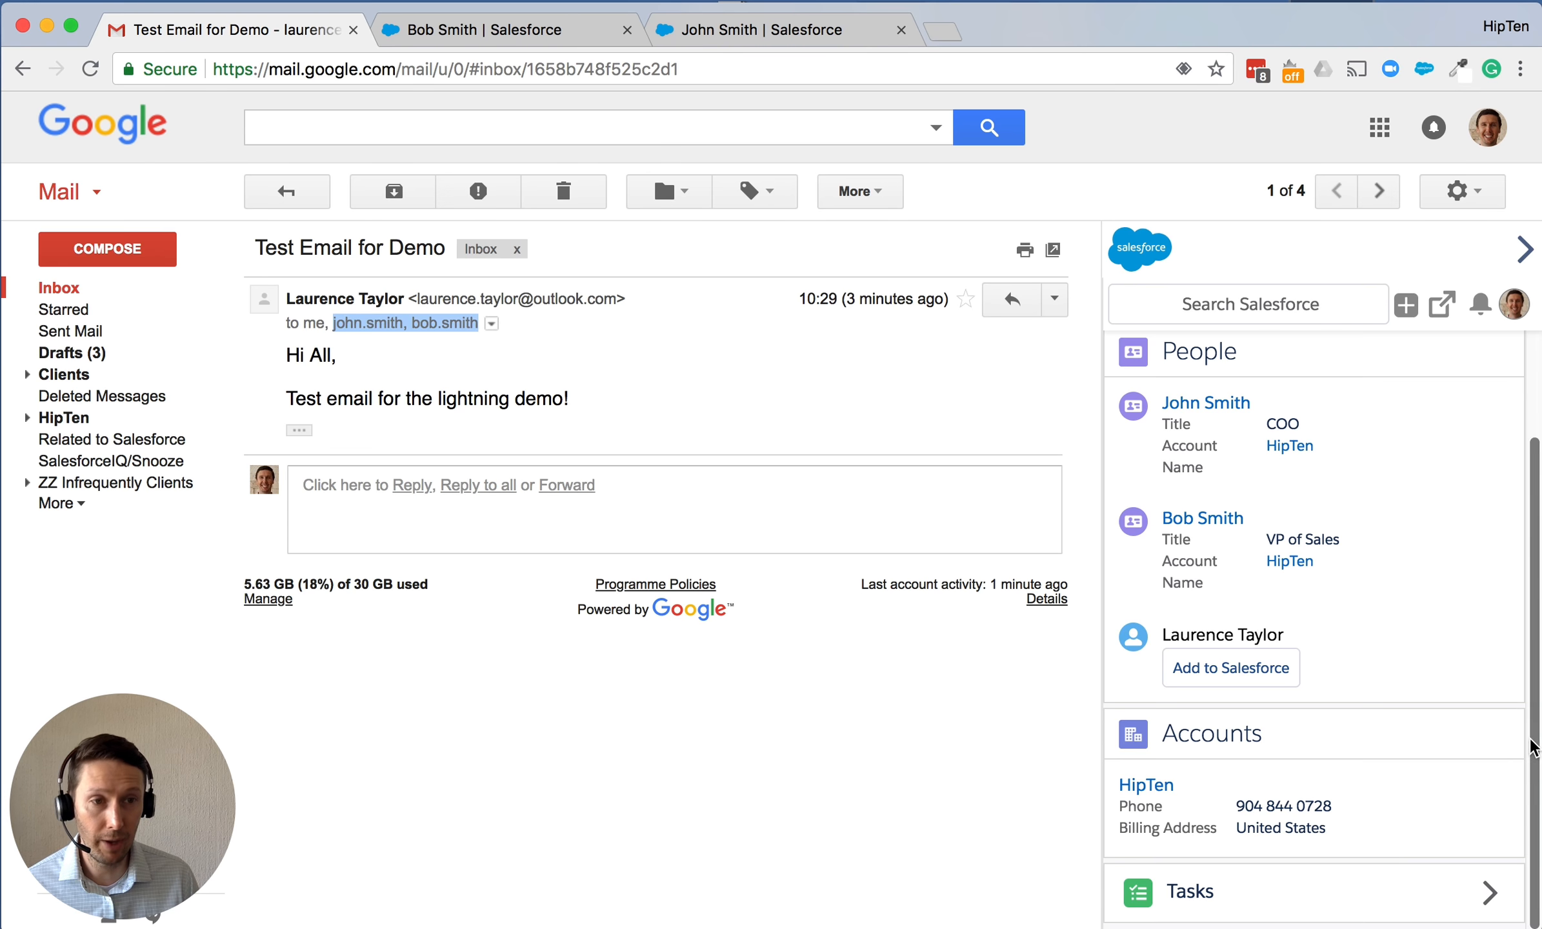
{"action": "left_click_drag", "start_coordinate": [1533, 746], "coordinate": [1535, 587]}
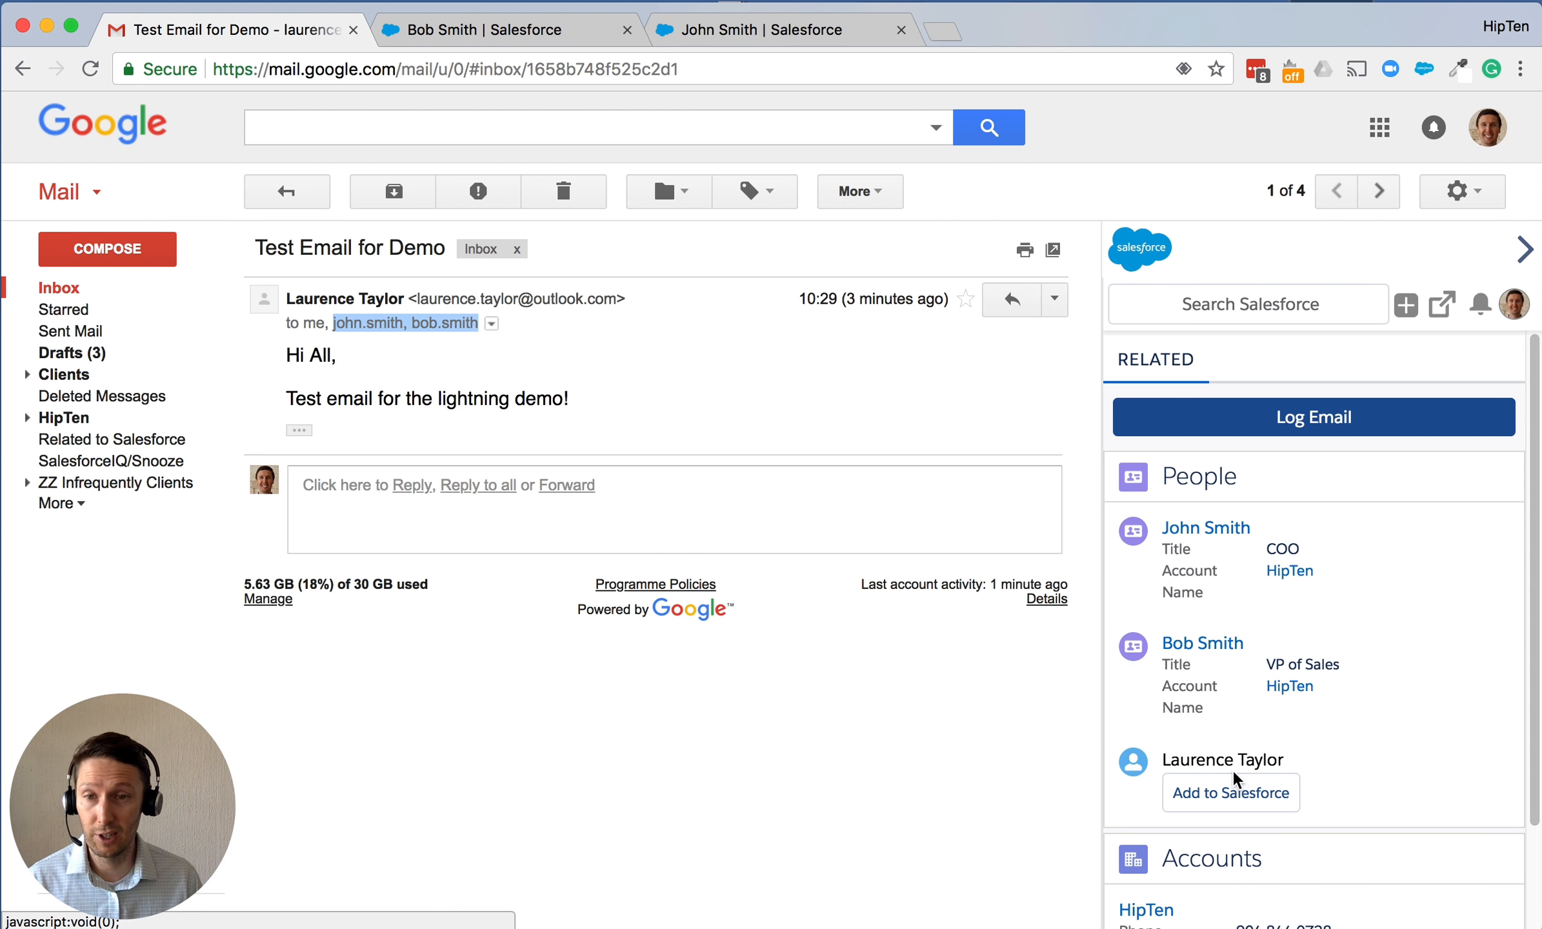
Open the "Dialpad is now on Slack" email and start a new Salesforce lead for its sender.
{"action": "left_click", "coordinate": [308, 203]}
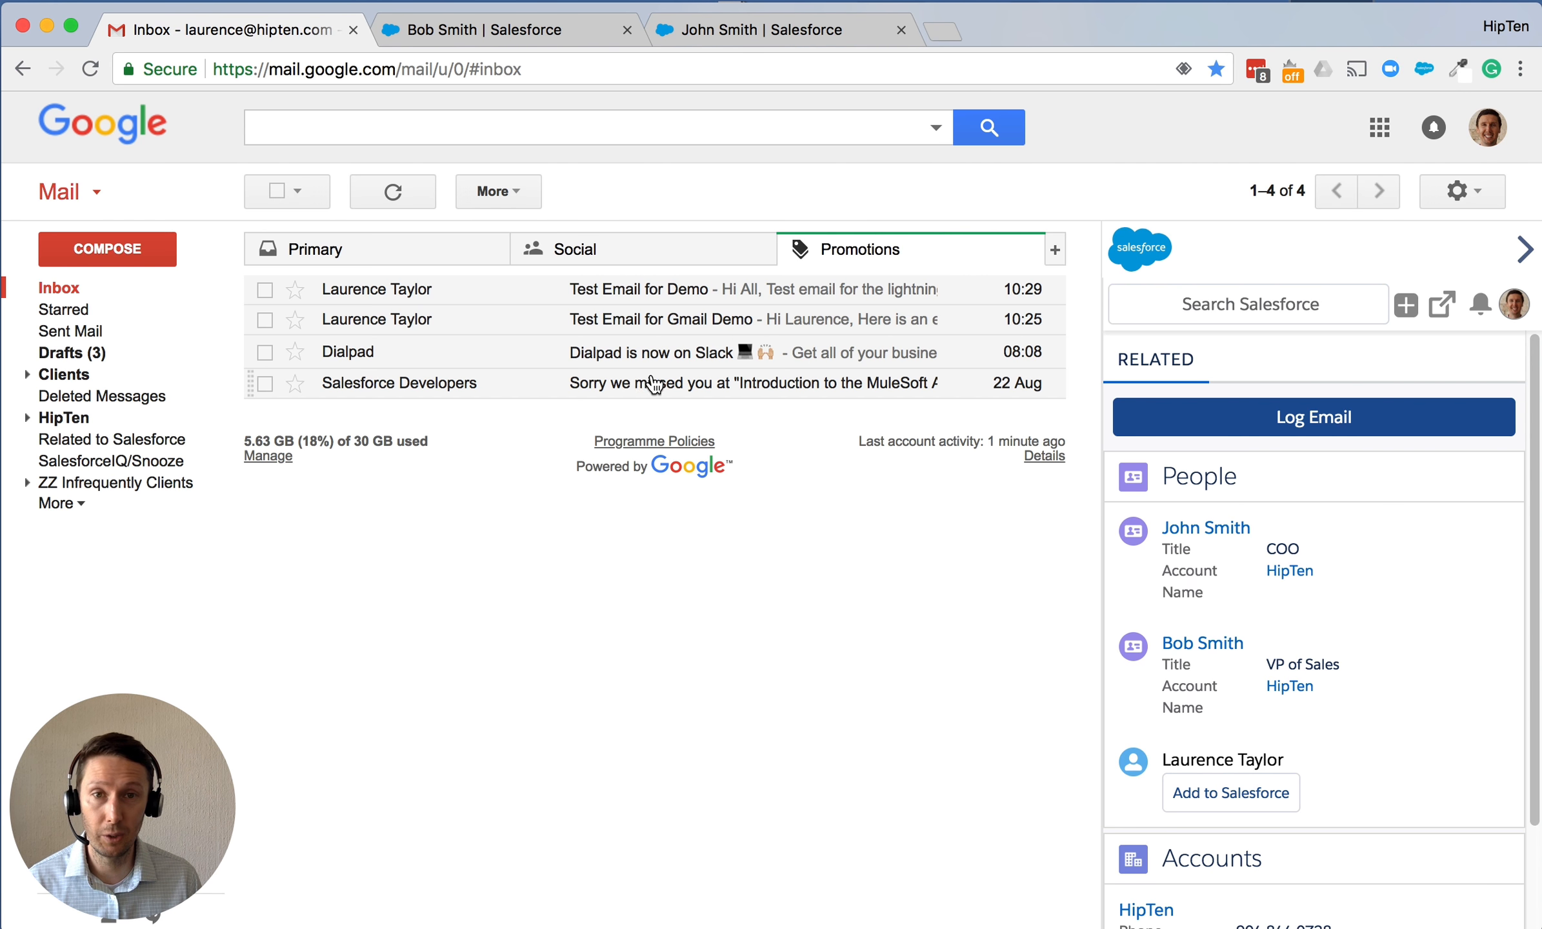
{"action": "left_click", "coordinate": [644, 353]}
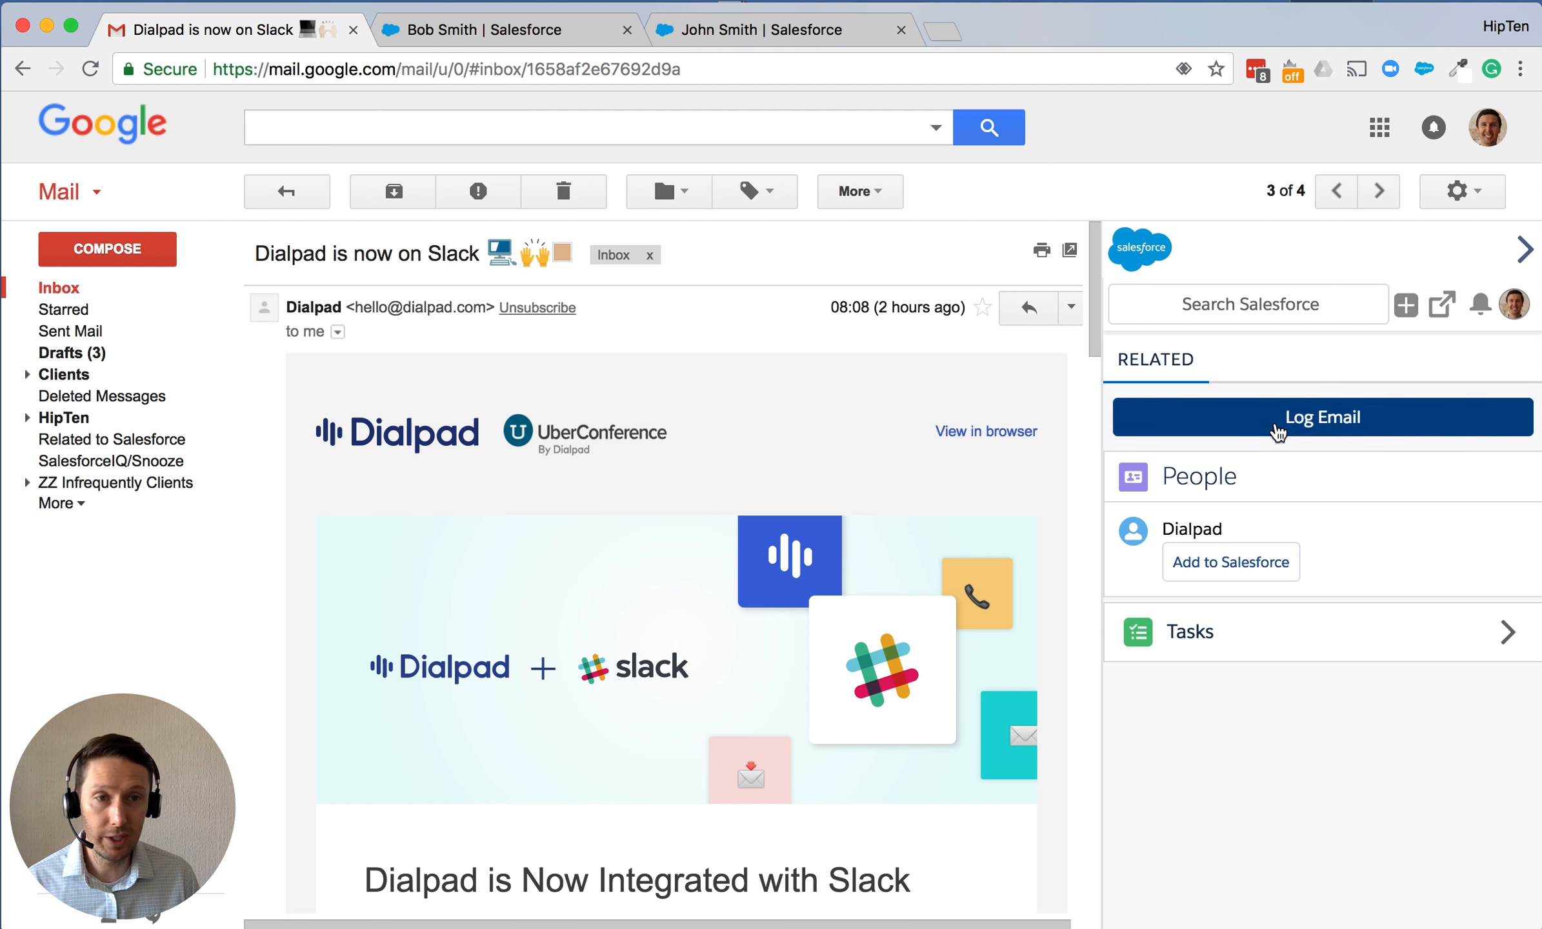
{"action": "left_click", "coordinate": [1229, 571]}
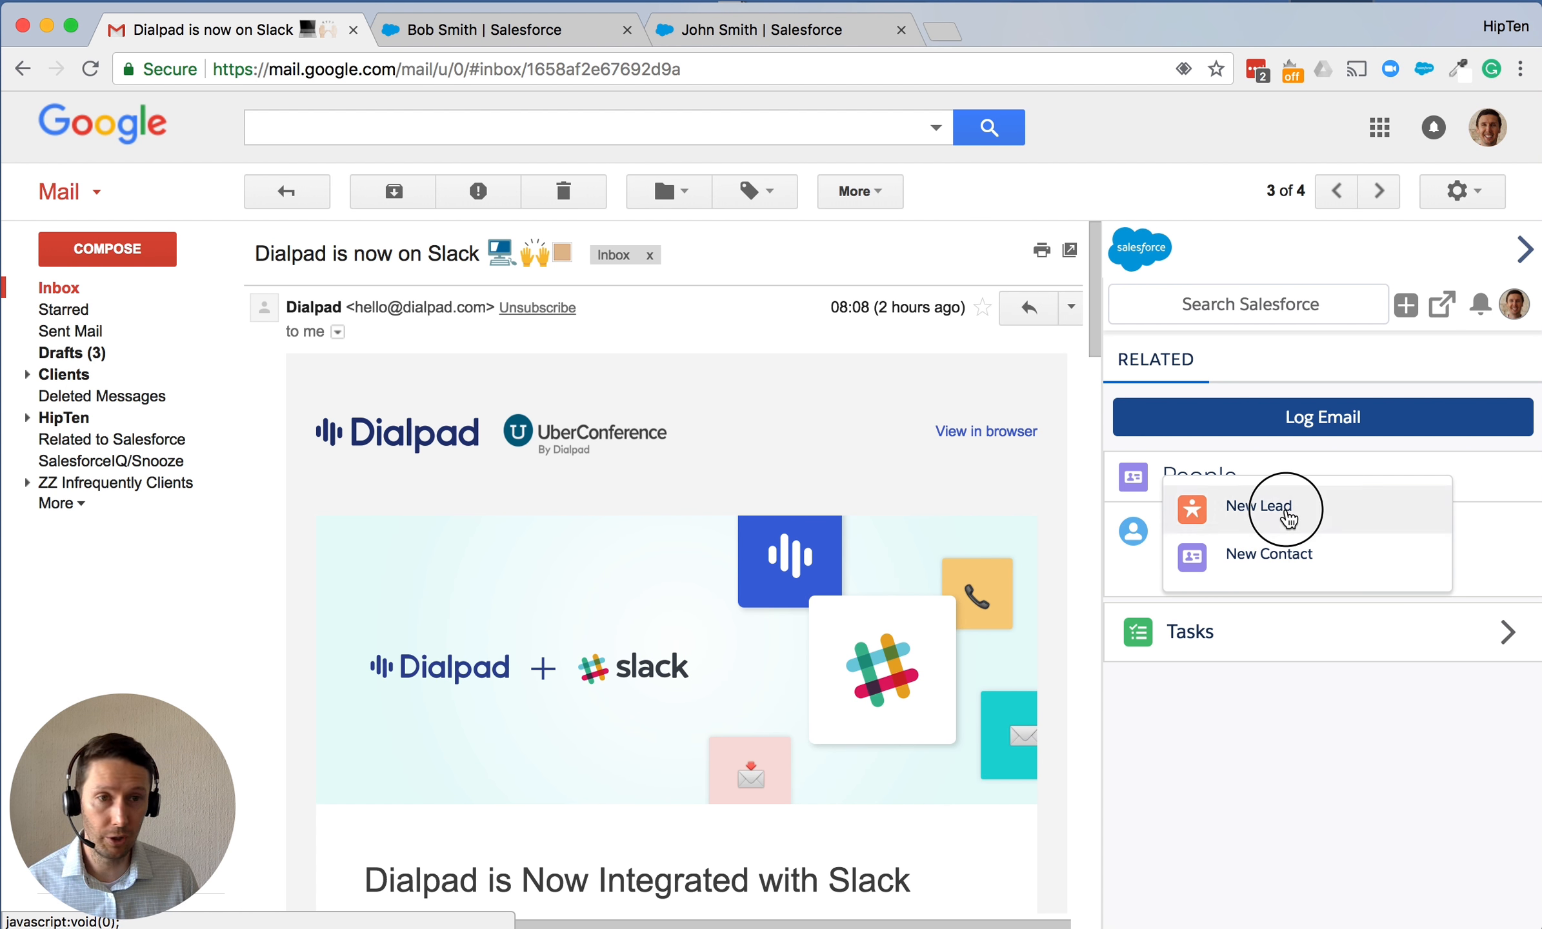
{"action": "left_click", "coordinate": [1286, 512]}
Enter Dial as the new lead's first name and Pad as the last name.
{"action": "left_click", "coordinate": [1221, 502]}
{"action": "type", "text": "Dial"}
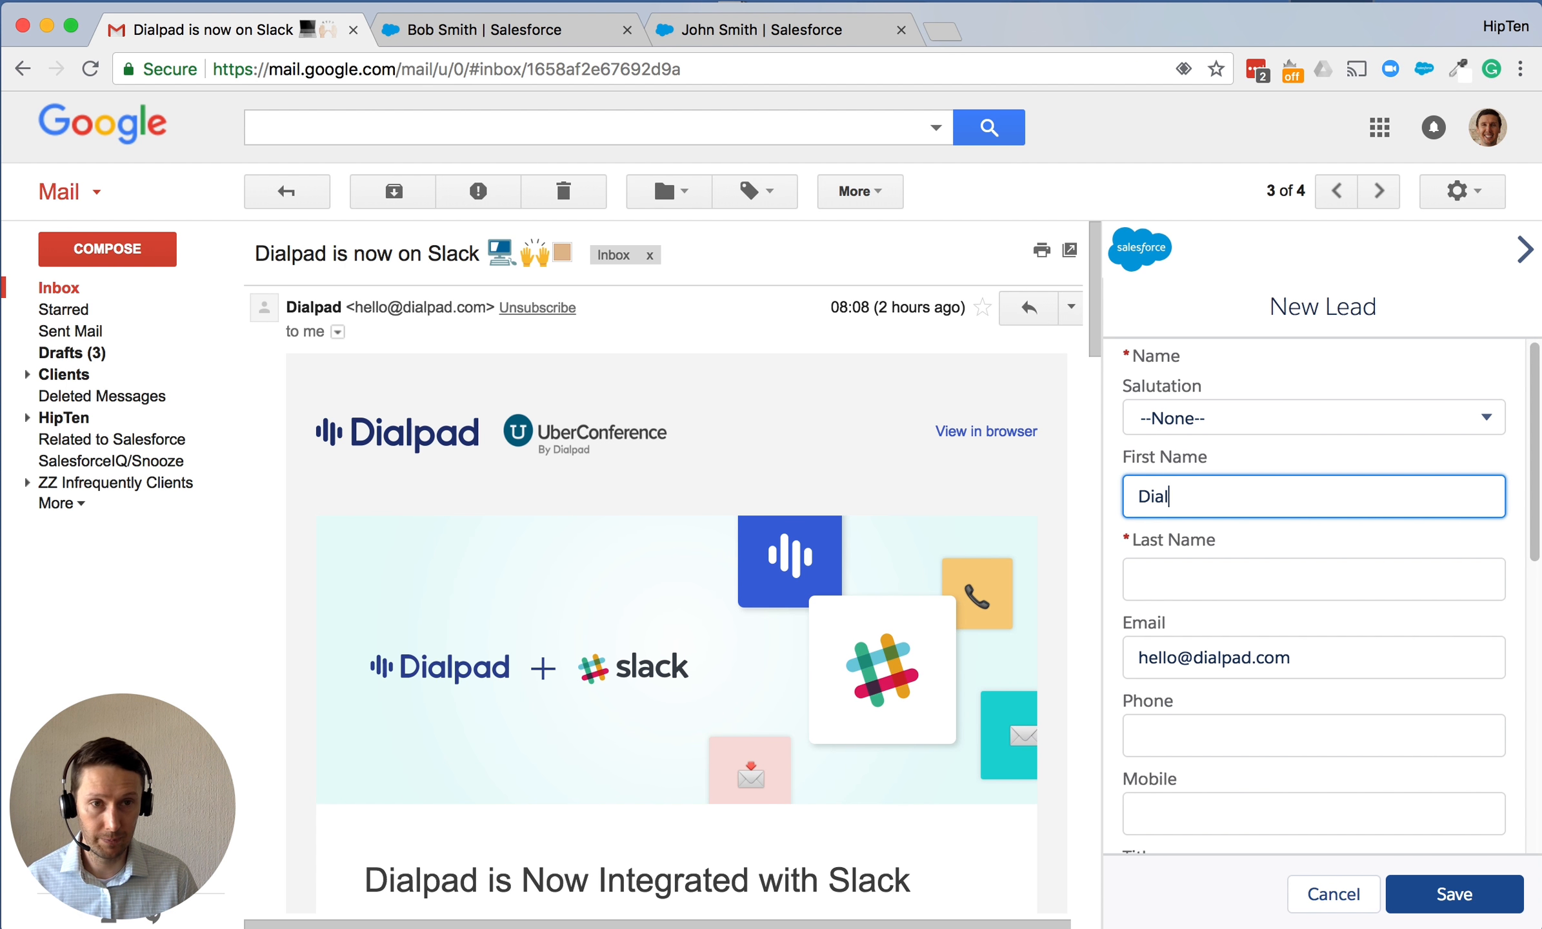
{"action": "key", "text": "Tab"}
{"action": "type", "text": "Pad"}
{"action": "scroll", "coordinate": [1301, 648], "scroll_direction": "down", "scroll_amount": 1}
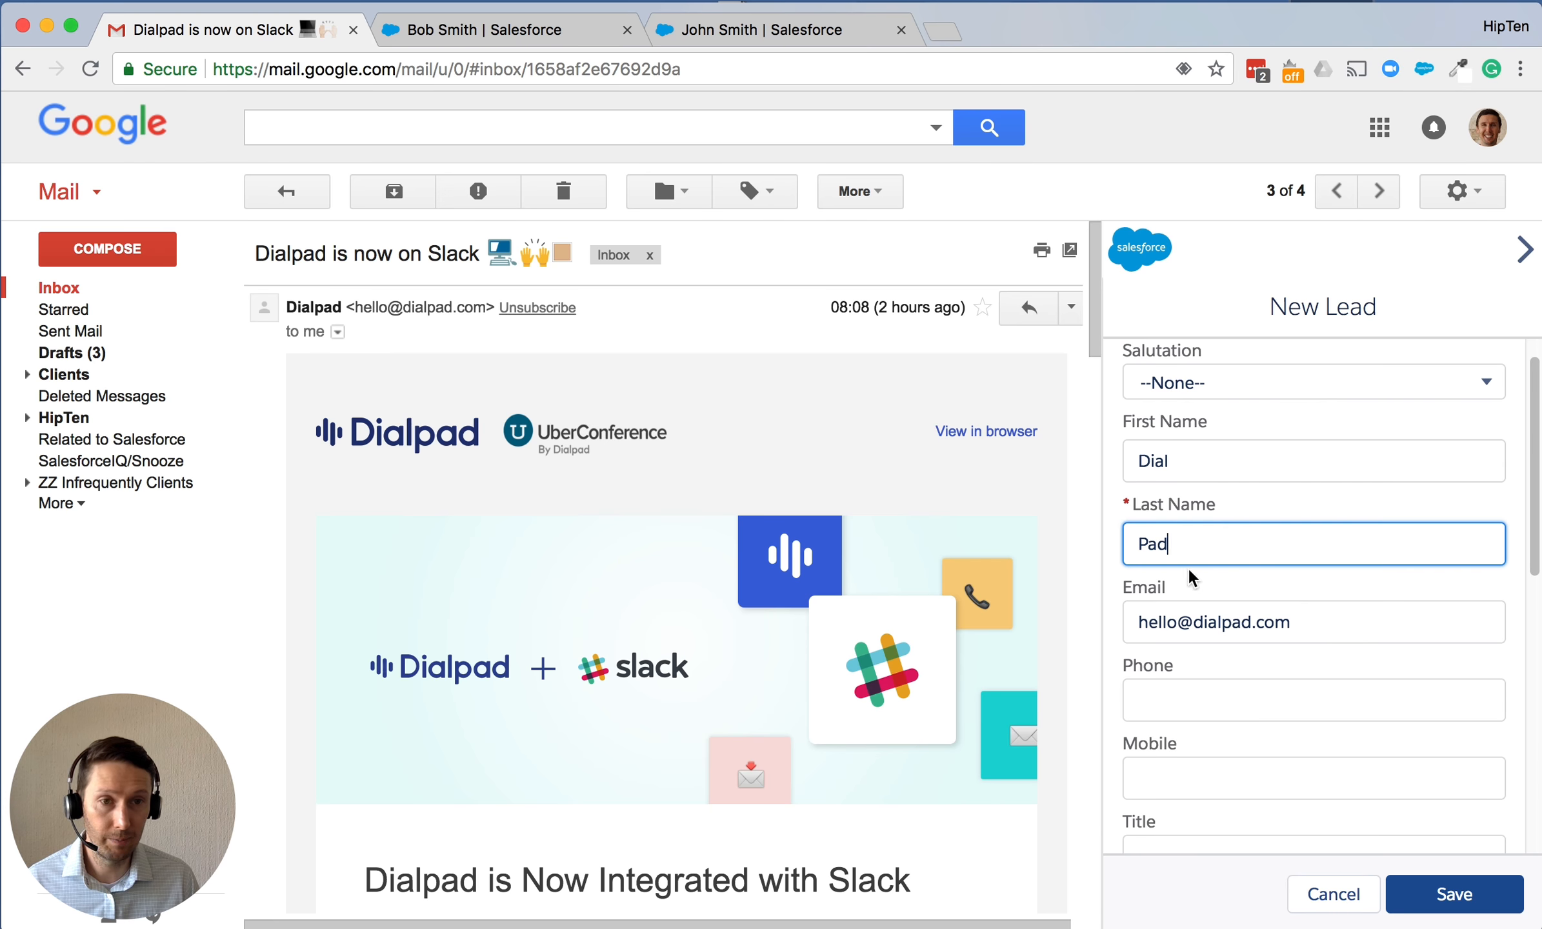
{"action": "key", "text": "Tab"}
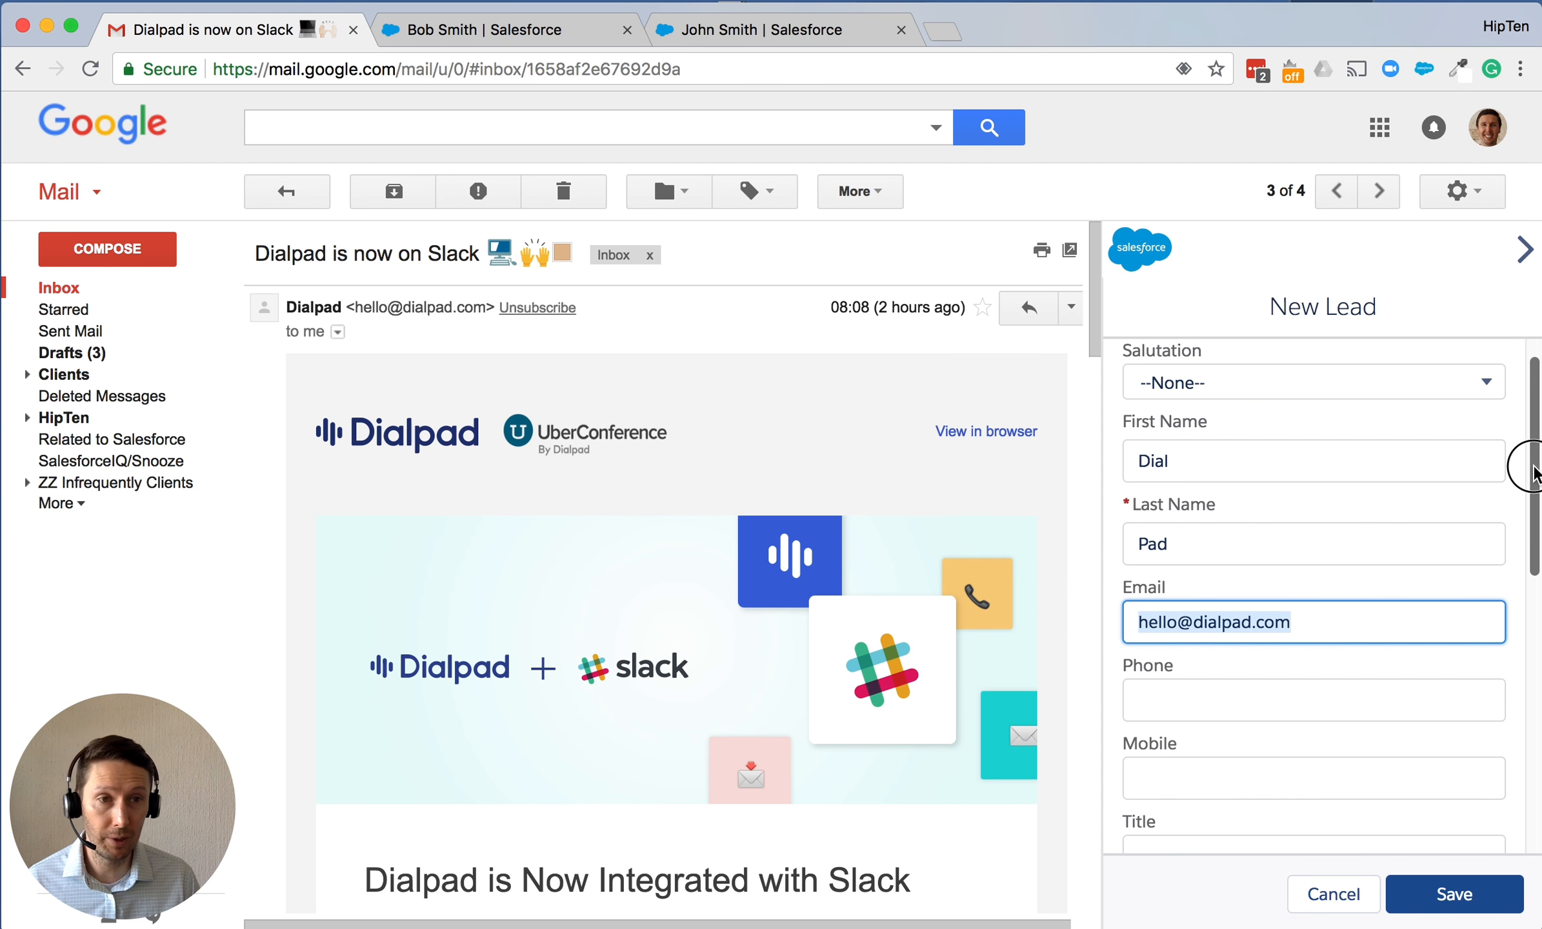
{"action": "left_click_drag", "start_coordinate": [1533, 451], "coordinate": [1533, 524]}
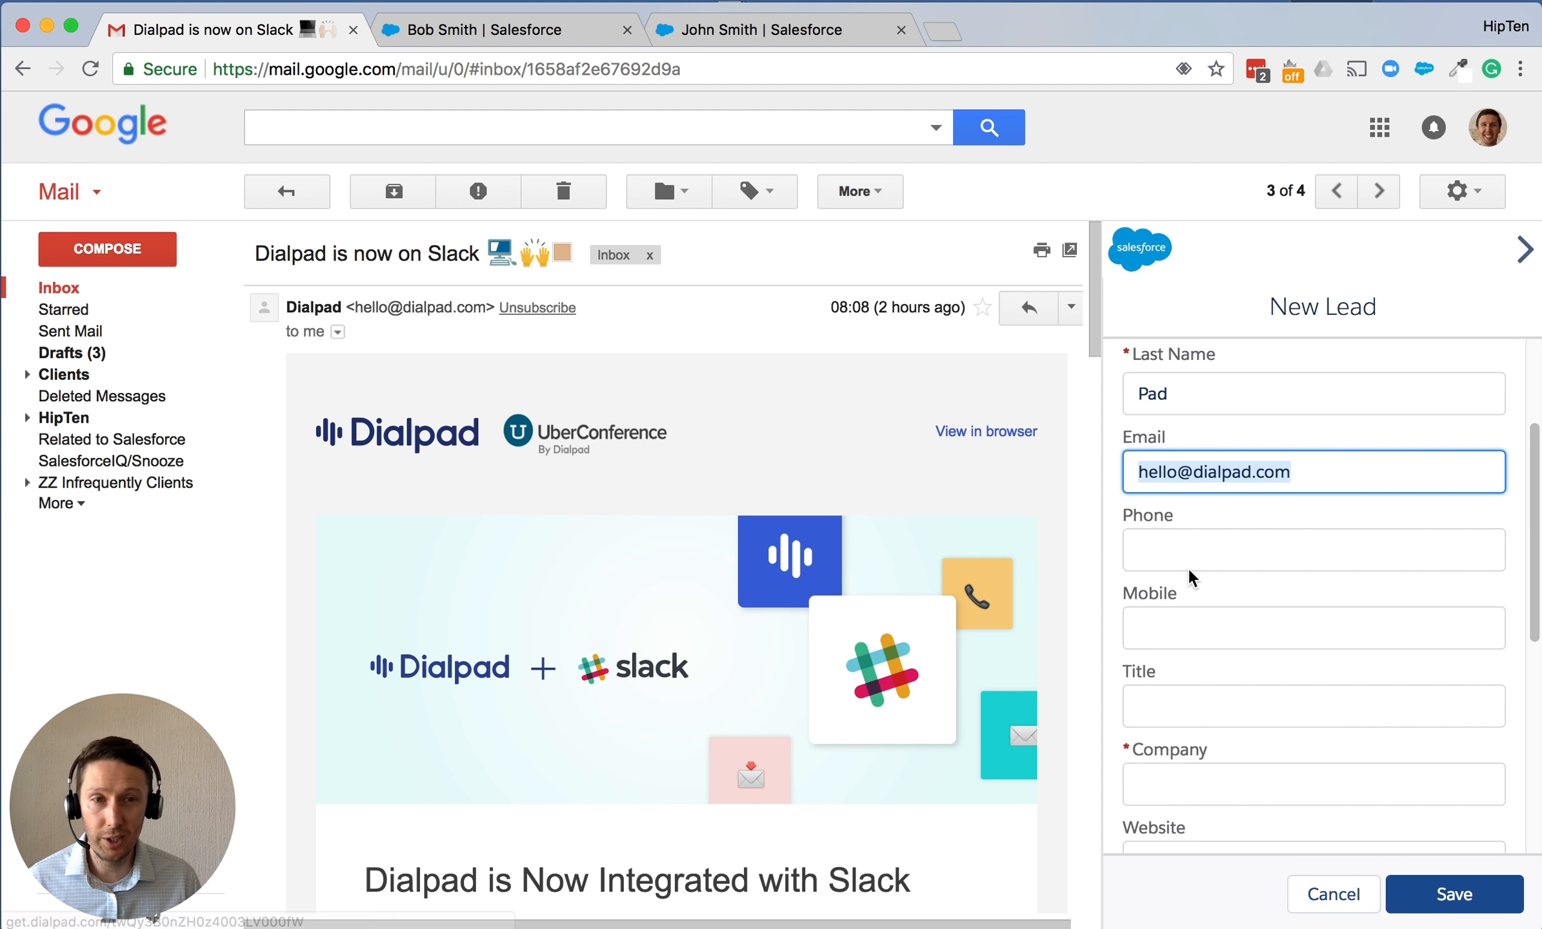
{"action": "left_click", "coordinate": [1162, 692]}
{"action": "left_click", "coordinate": [1182, 556]}
{"action": "left_click_drag", "start_coordinate": [1533, 568], "coordinate": [1534, 576]}
{"action": "scroll", "coordinate": [1336, 606], "scroll_direction": "down", "scroll_amount": 3}
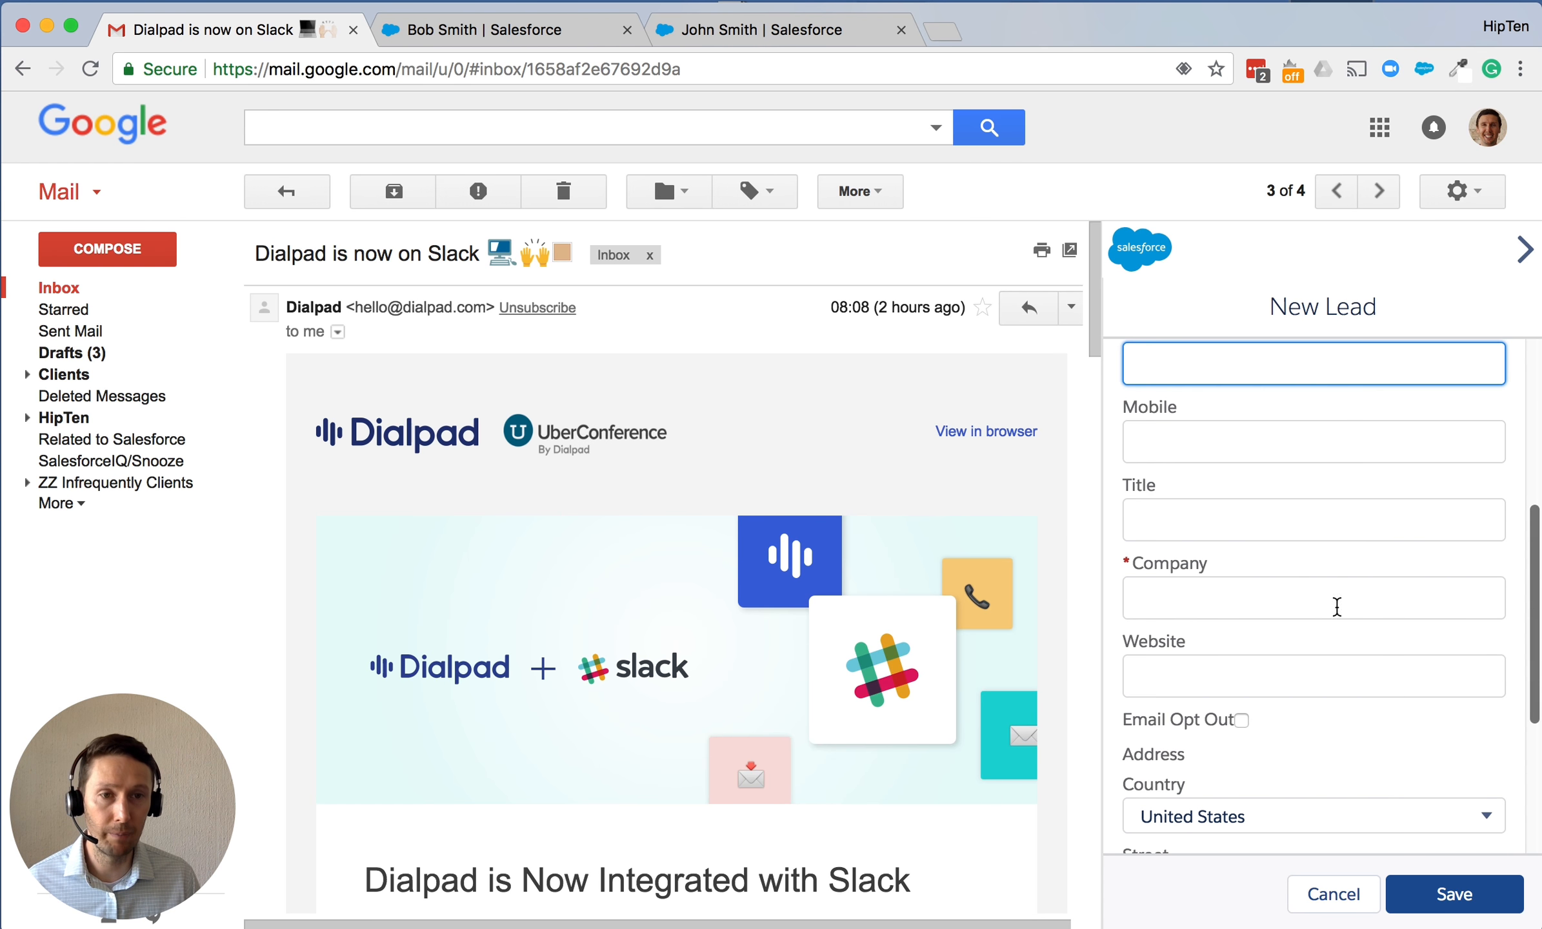
{"action": "left_click", "coordinate": [1335, 605]}
{"action": "type", "text": "Dialpad"}
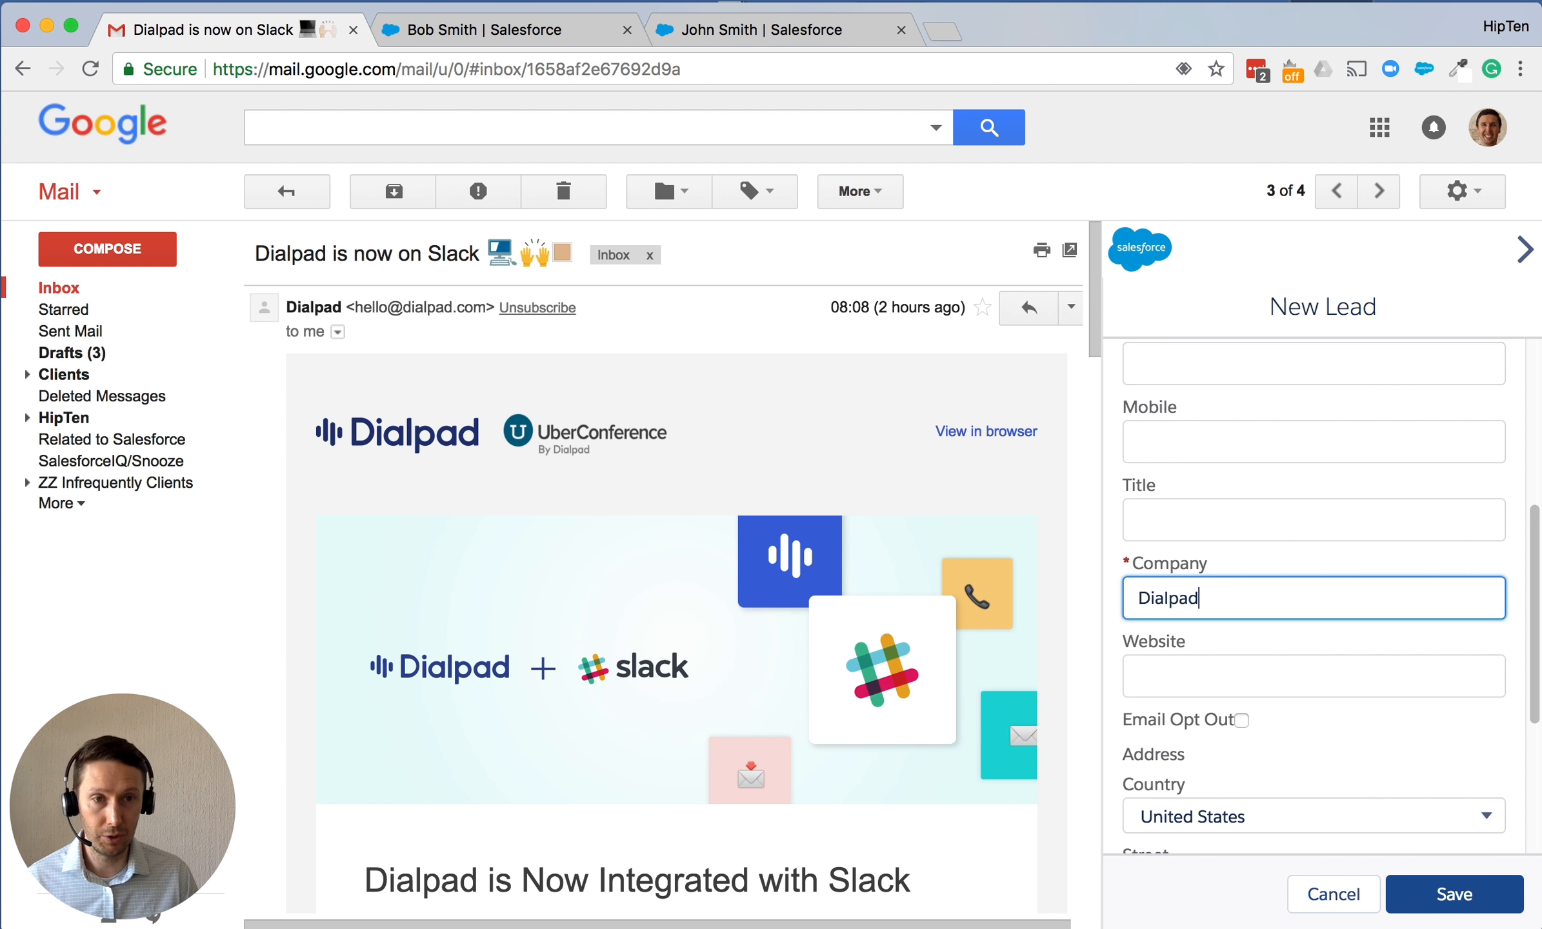
{"action": "left_click", "coordinate": [1238, 687]}
{"action": "type", "text": "www.diaplpad.com"}
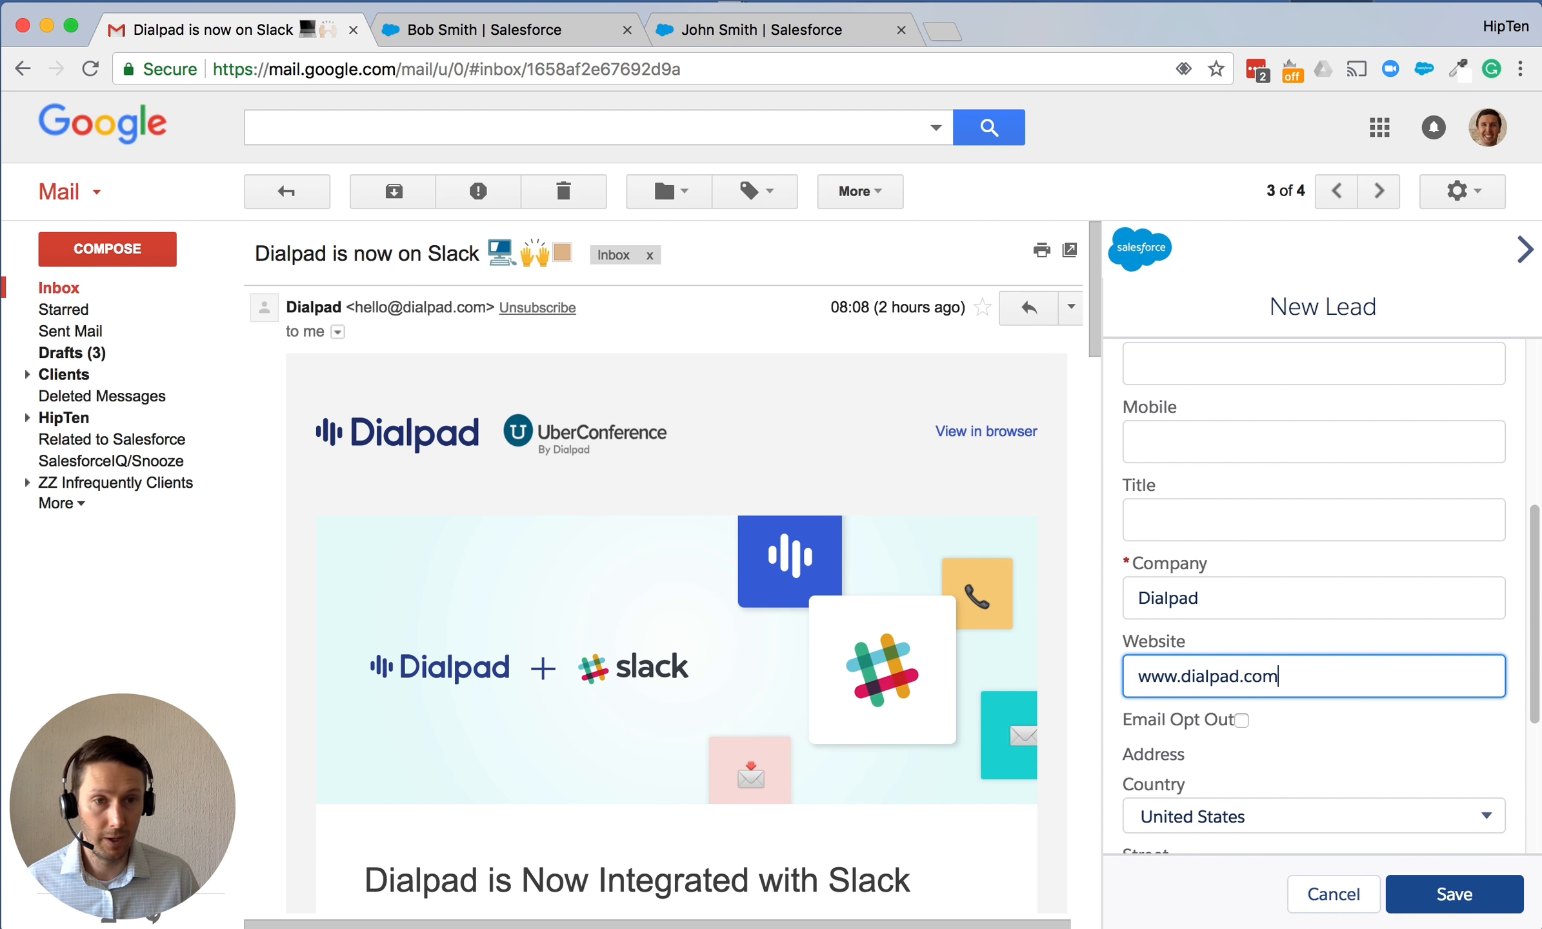
{"action": "left_click_drag", "start_coordinate": [1533, 607], "coordinate": [1516, 697]}
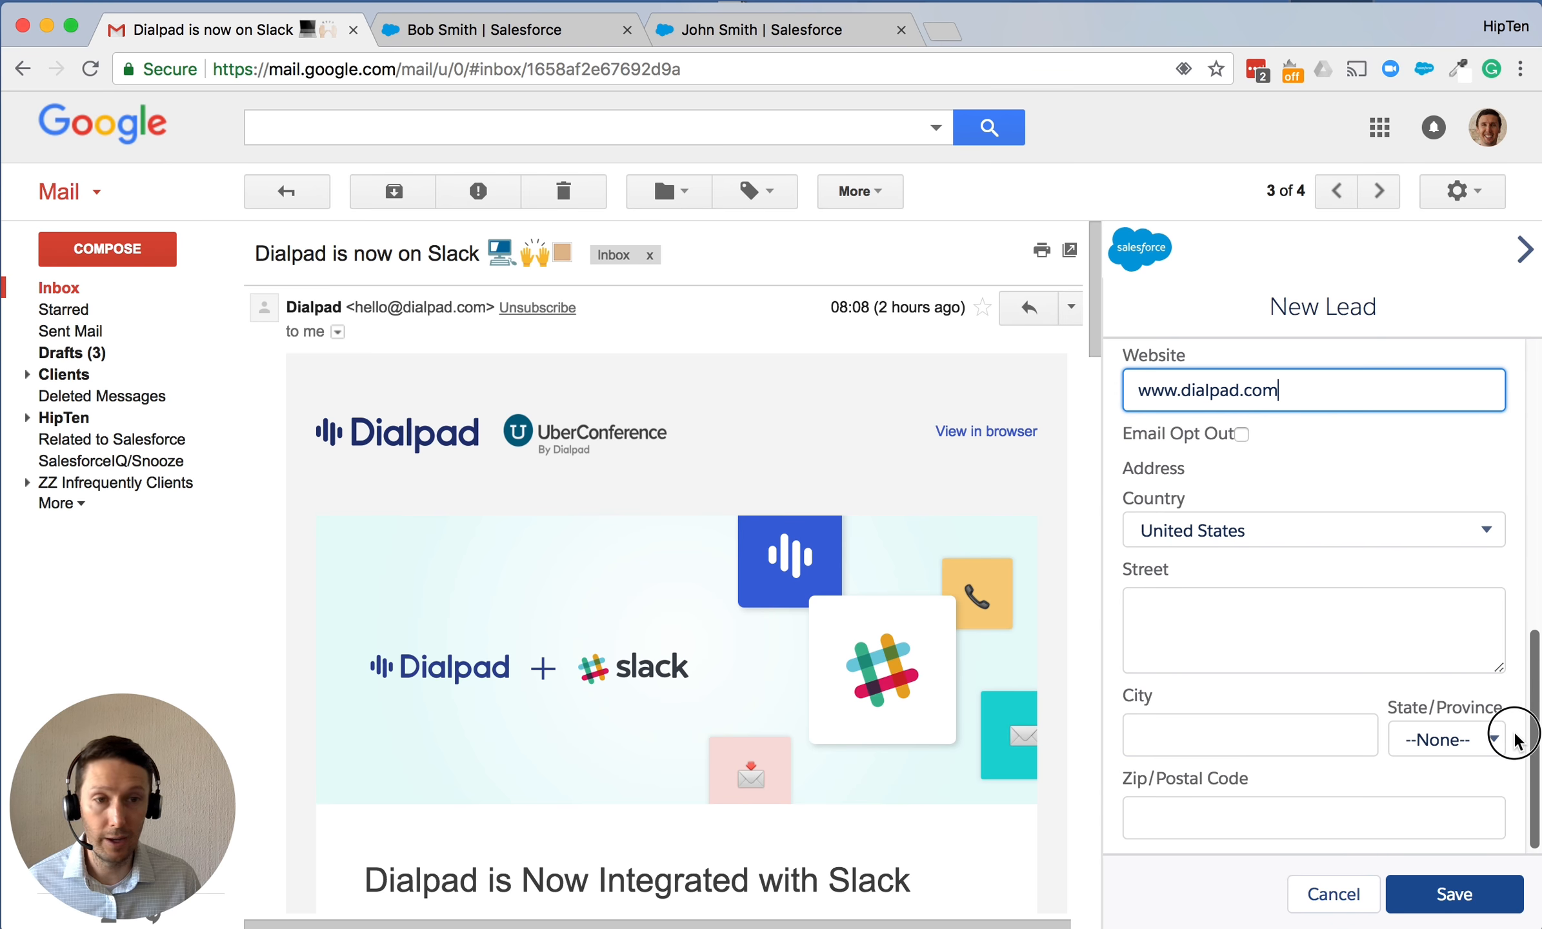
{"action": "scroll", "coordinate": [1420, 710], "scroll_direction": "up", "scroll_amount": 5}
{"action": "left_click", "coordinate": [1454, 894]}
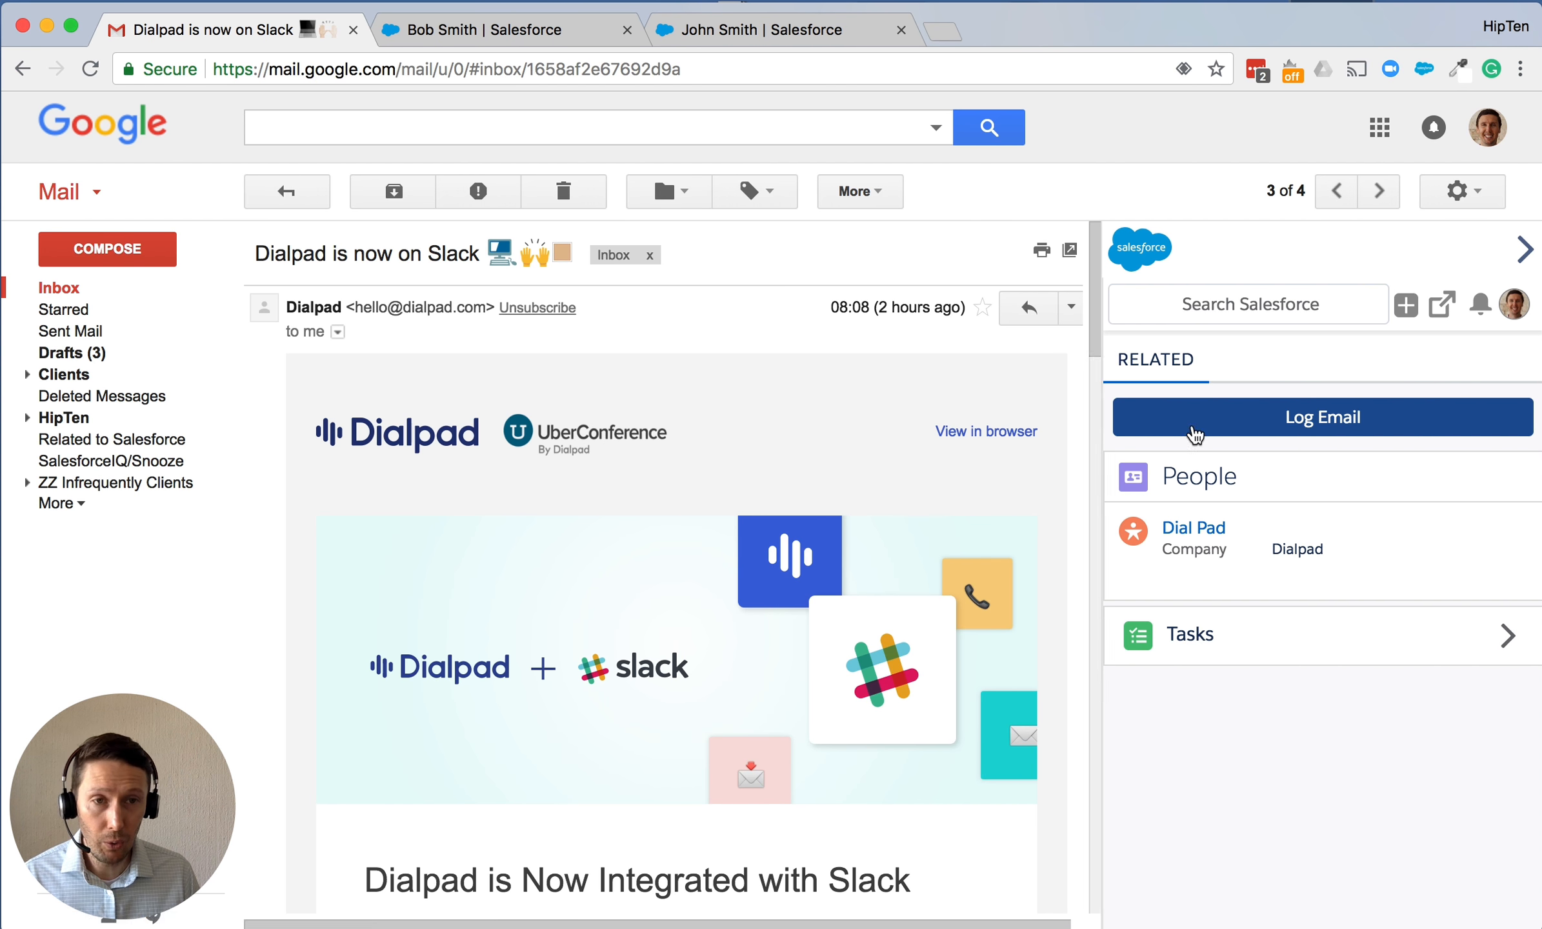
Log the Dialpad email to Salesforce against the Dial Pad lead only, excluding the Co-Founder's record.
{"action": "left_click", "coordinate": [1341, 427]}
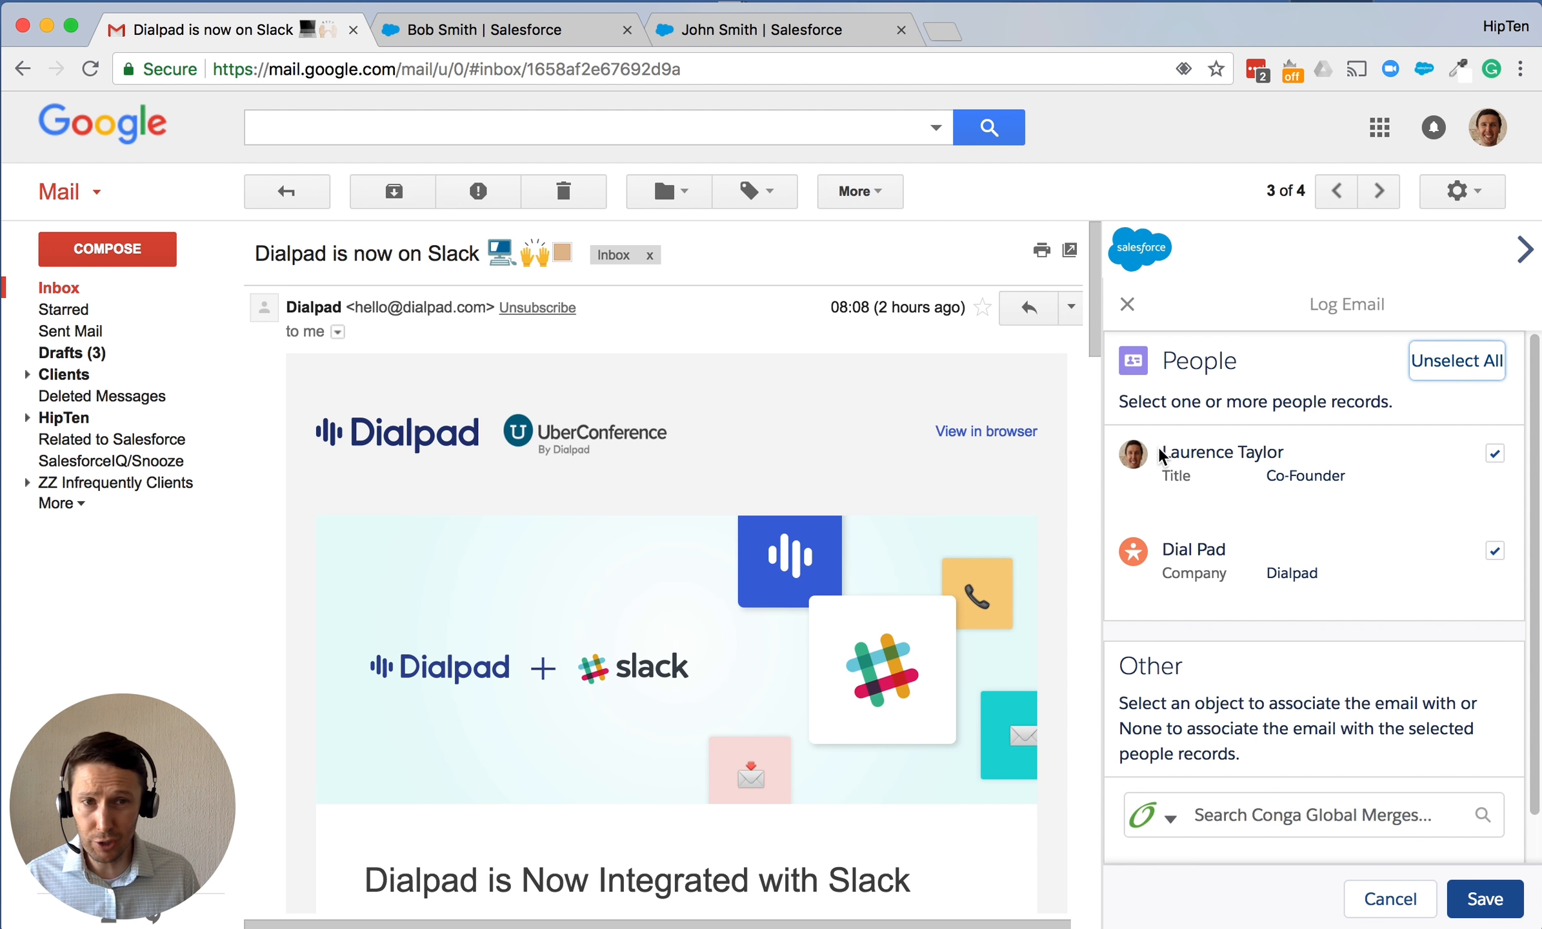
{"action": "left_click", "coordinate": [1495, 453]}
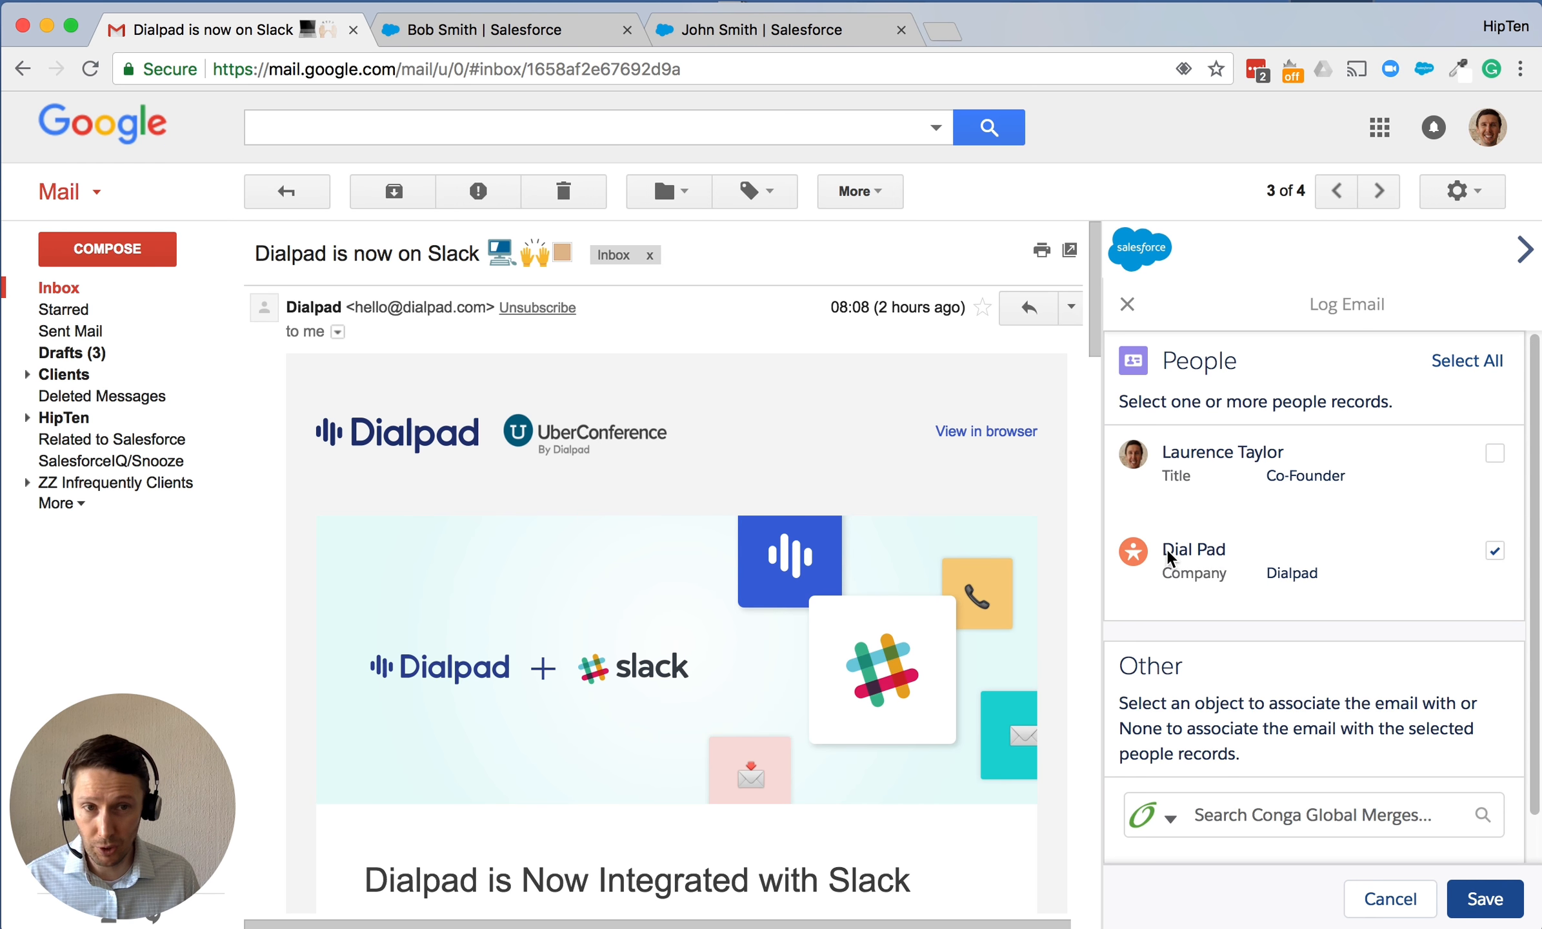
{"action": "left_click", "coordinate": [1485, 899]}
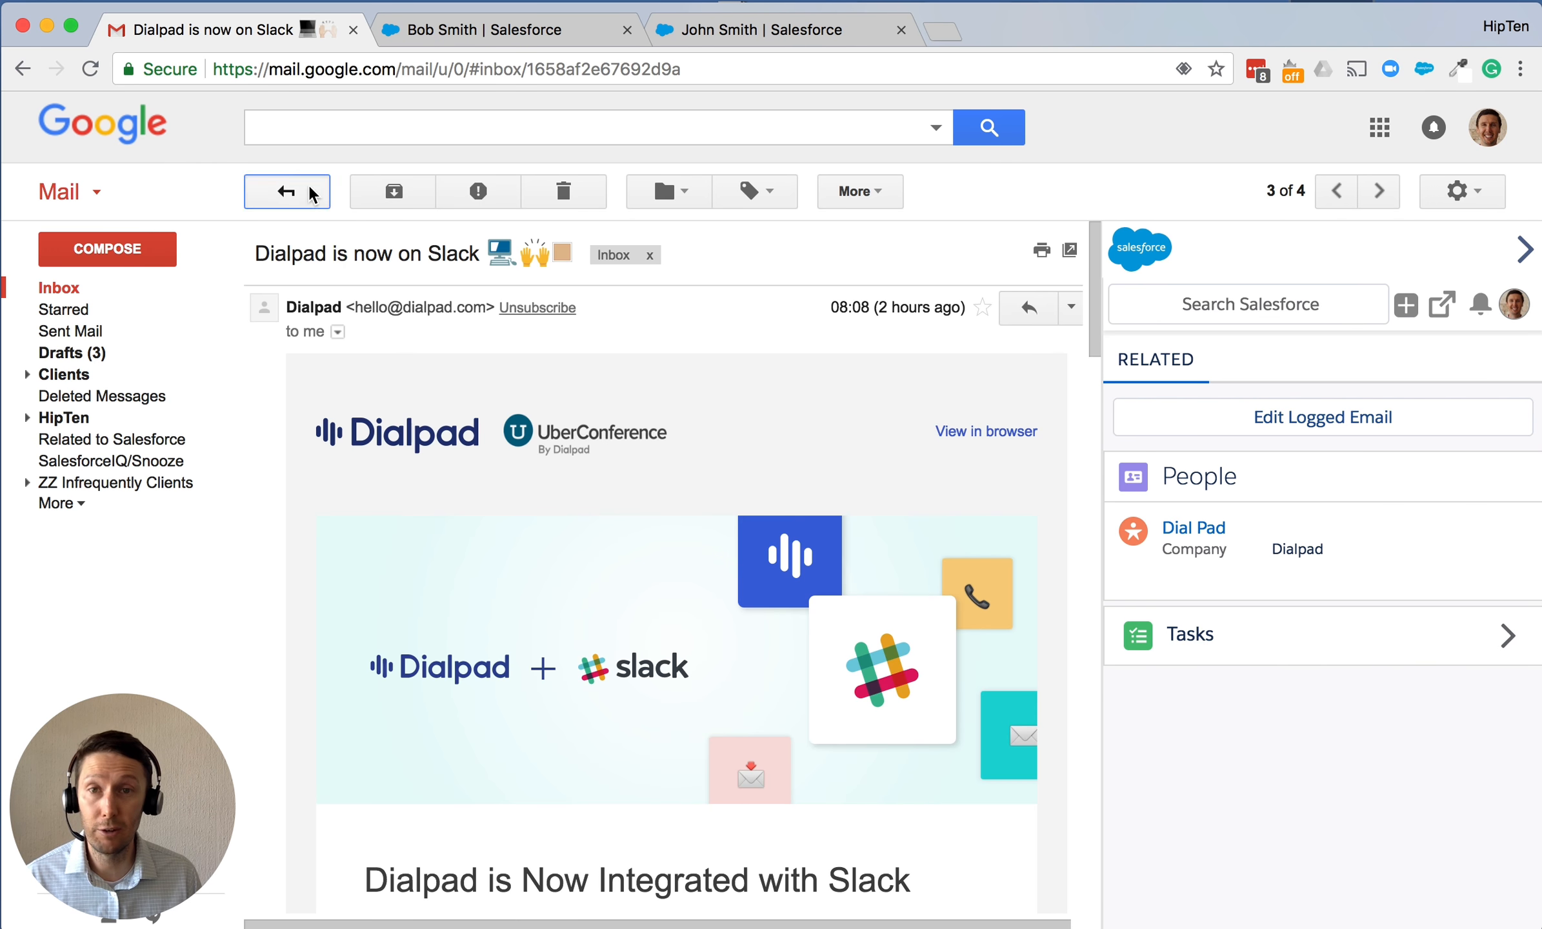
Open the "Test Email for Demo" message and log it against the COO and VP of Sales contacts, excluding the Co-Founder.
{"action": "left_click", "coordinate": [285, 191]}
{"action": "left_click", "coordinate": [609, 290]}
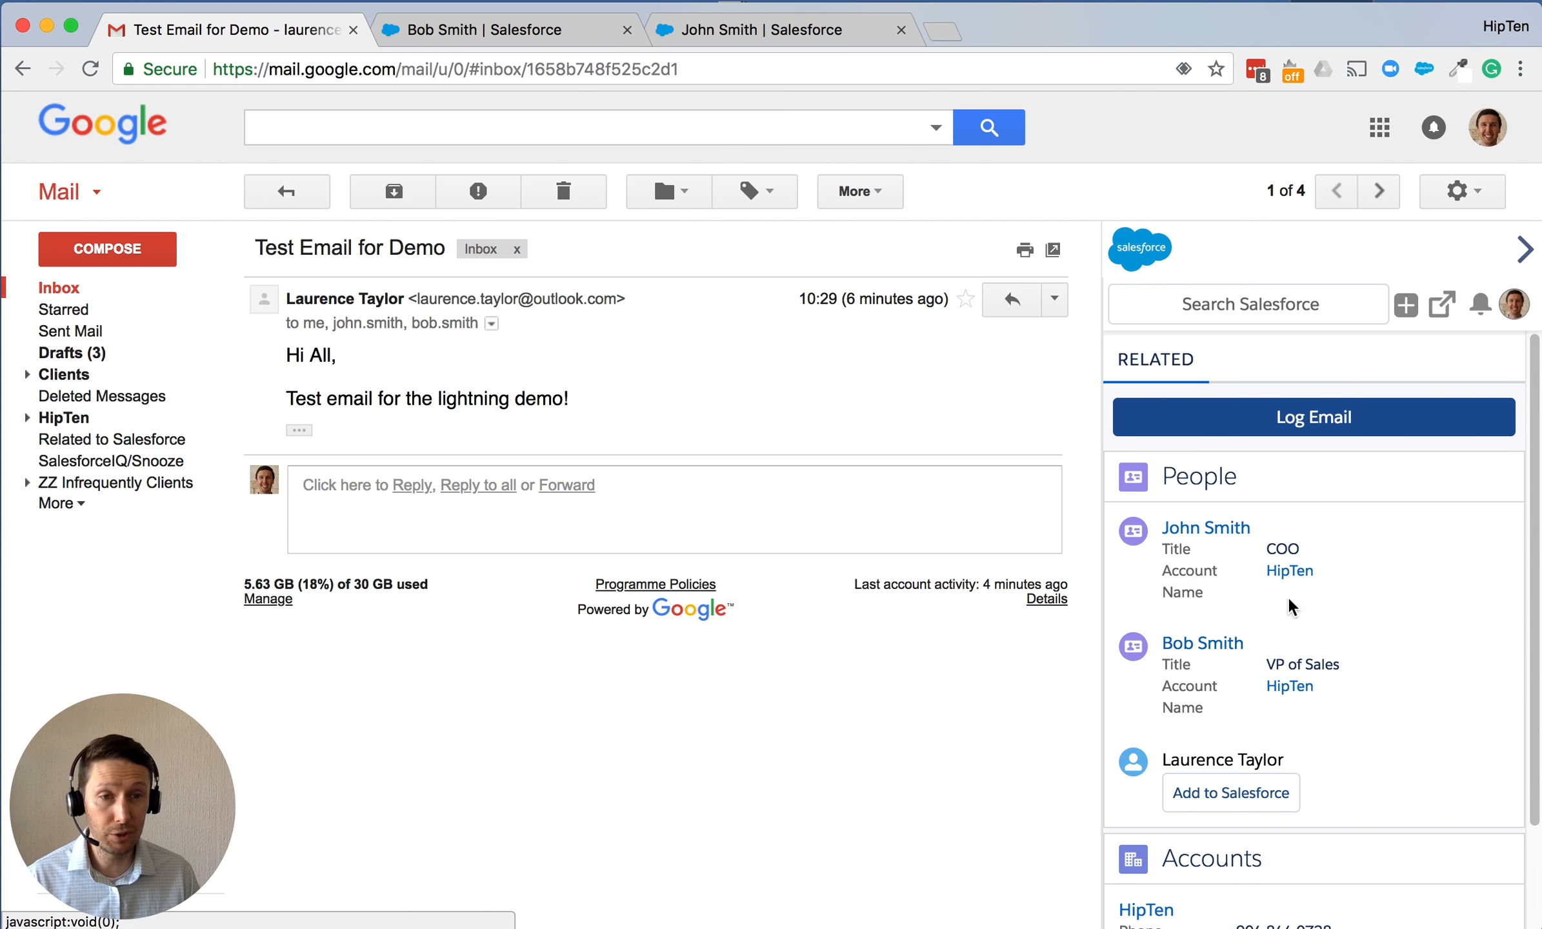
{"action": "left_click", "coordinate": [1326, 420]}
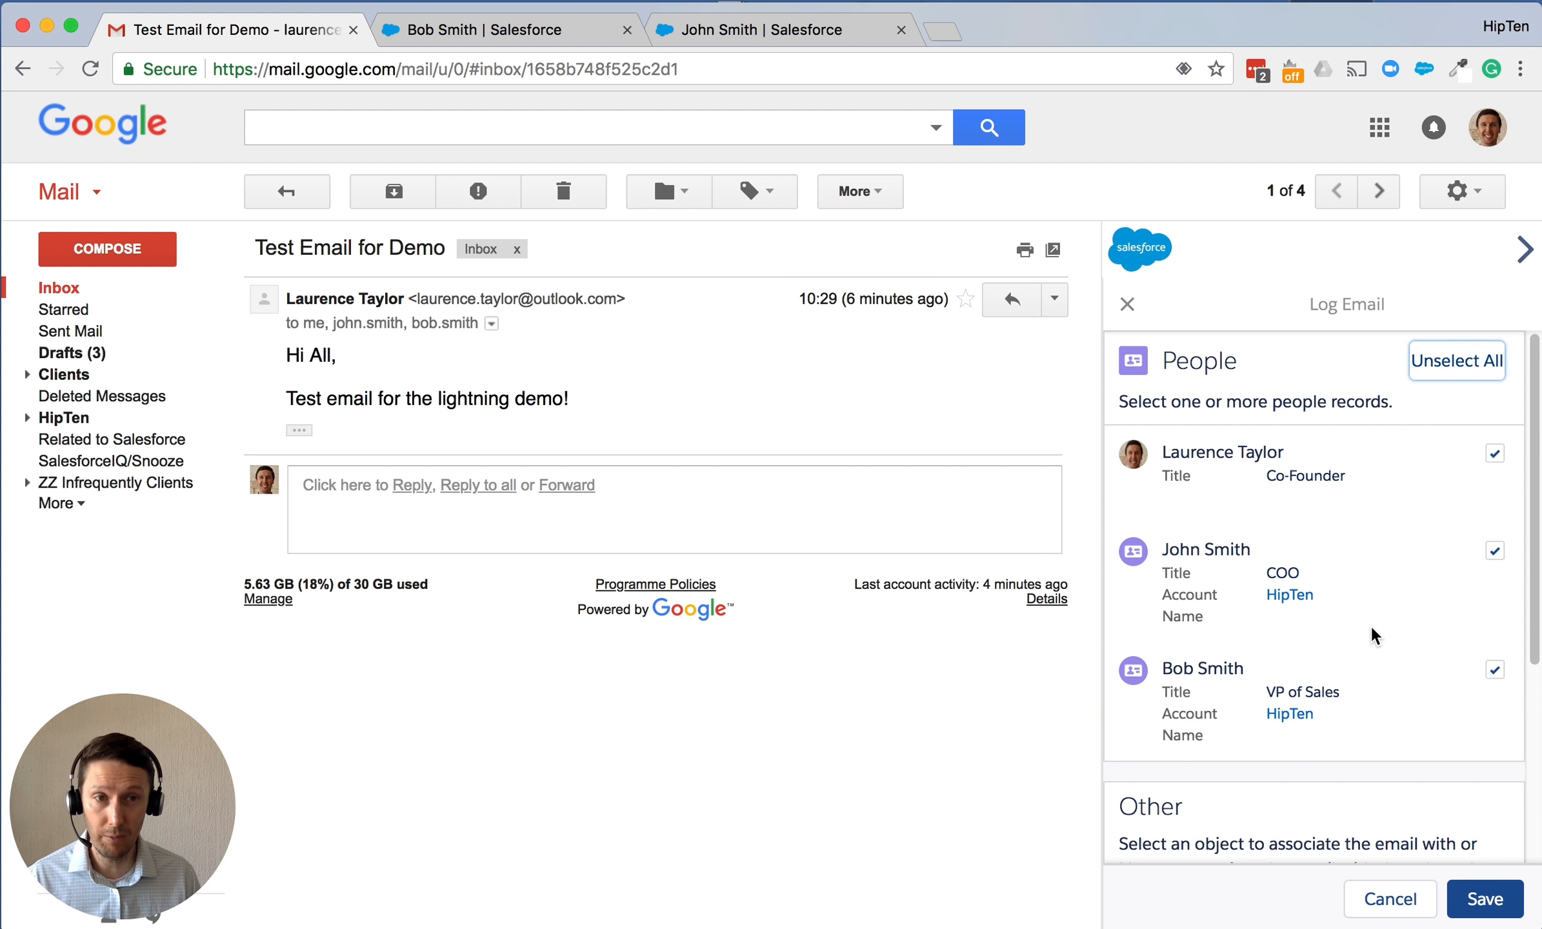
{"action": "left_click", "coordinate": [1495, 453]}
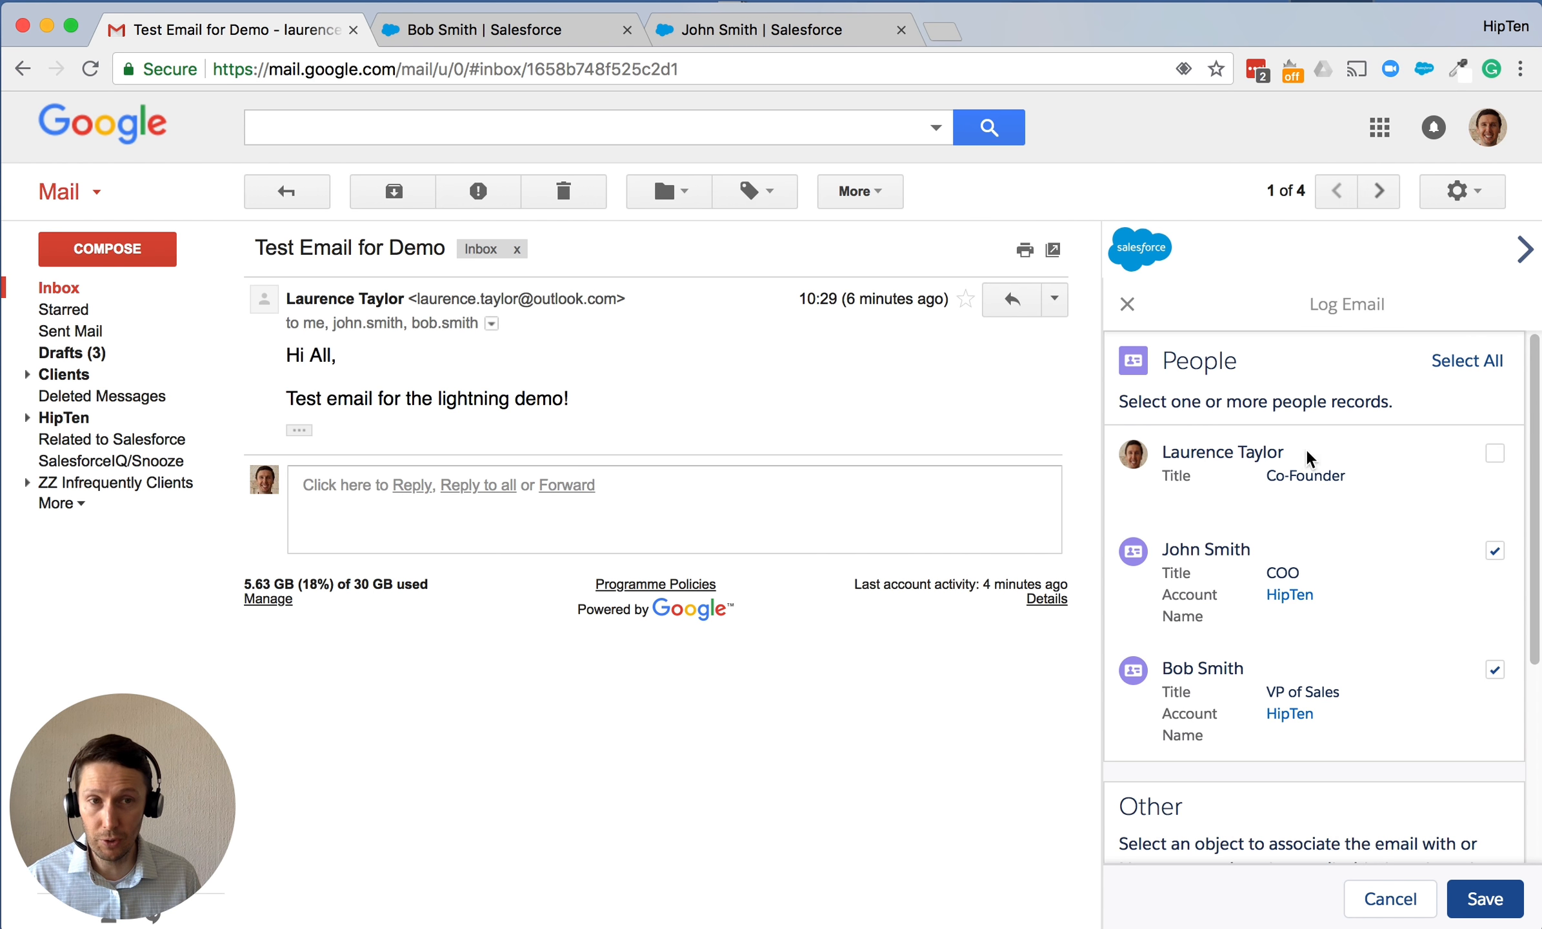
{"action": "left_click", "coordinate": [1485, 899]}
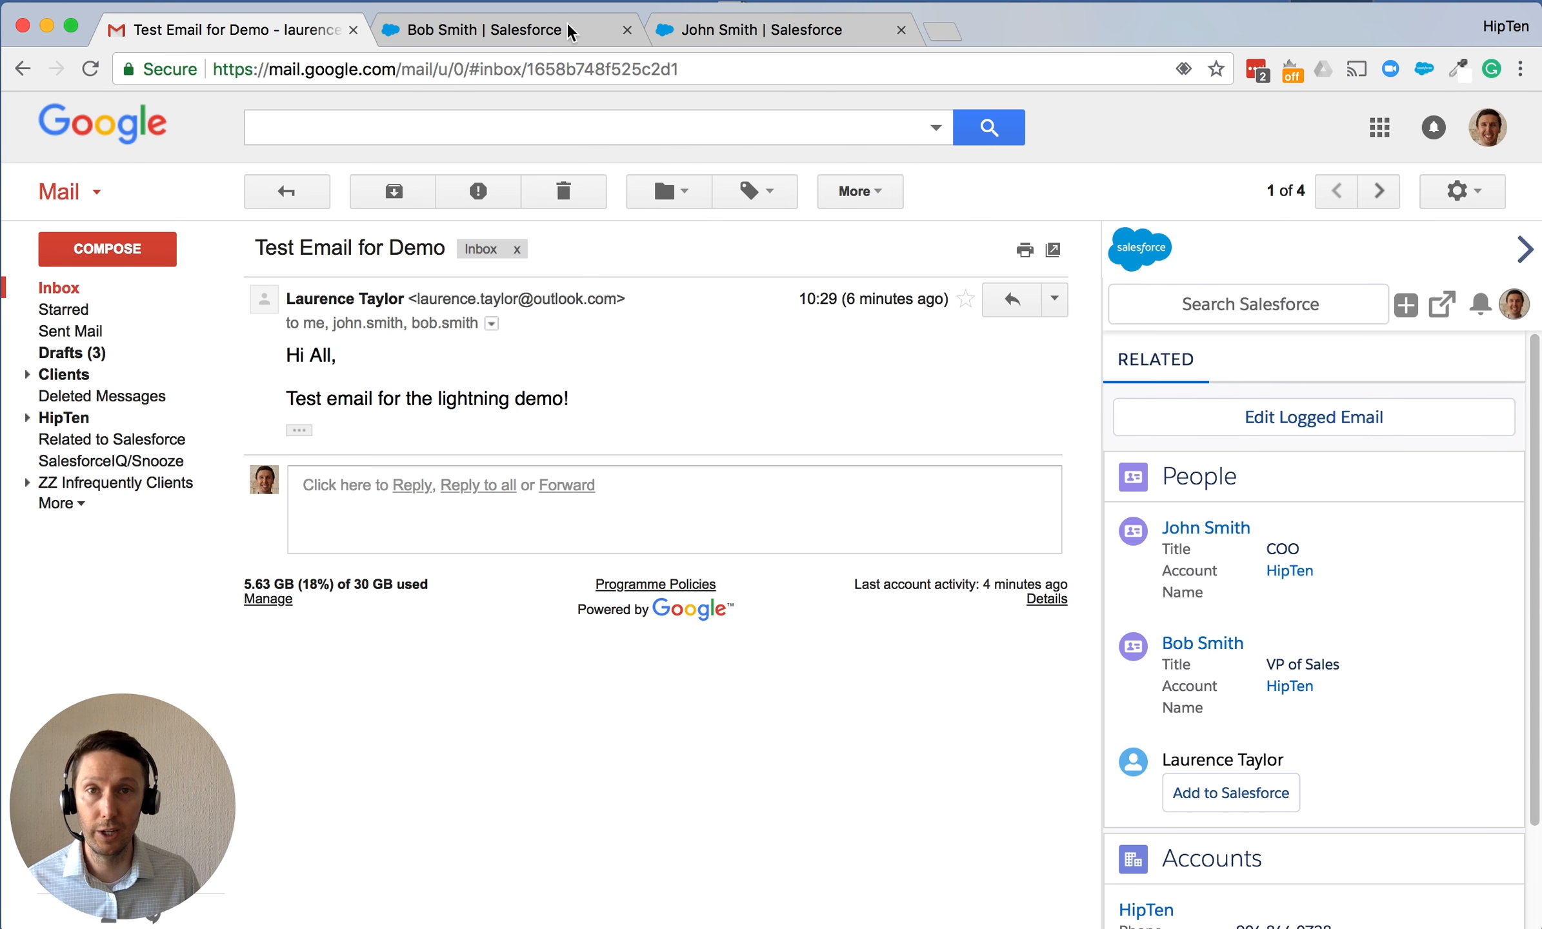
Check the logged email's text in the past activities of the VP of Sales contact's refreshed Salesforce record, and return to Gmail.
{"action": "left_click", "coordinate": [530, 32]}
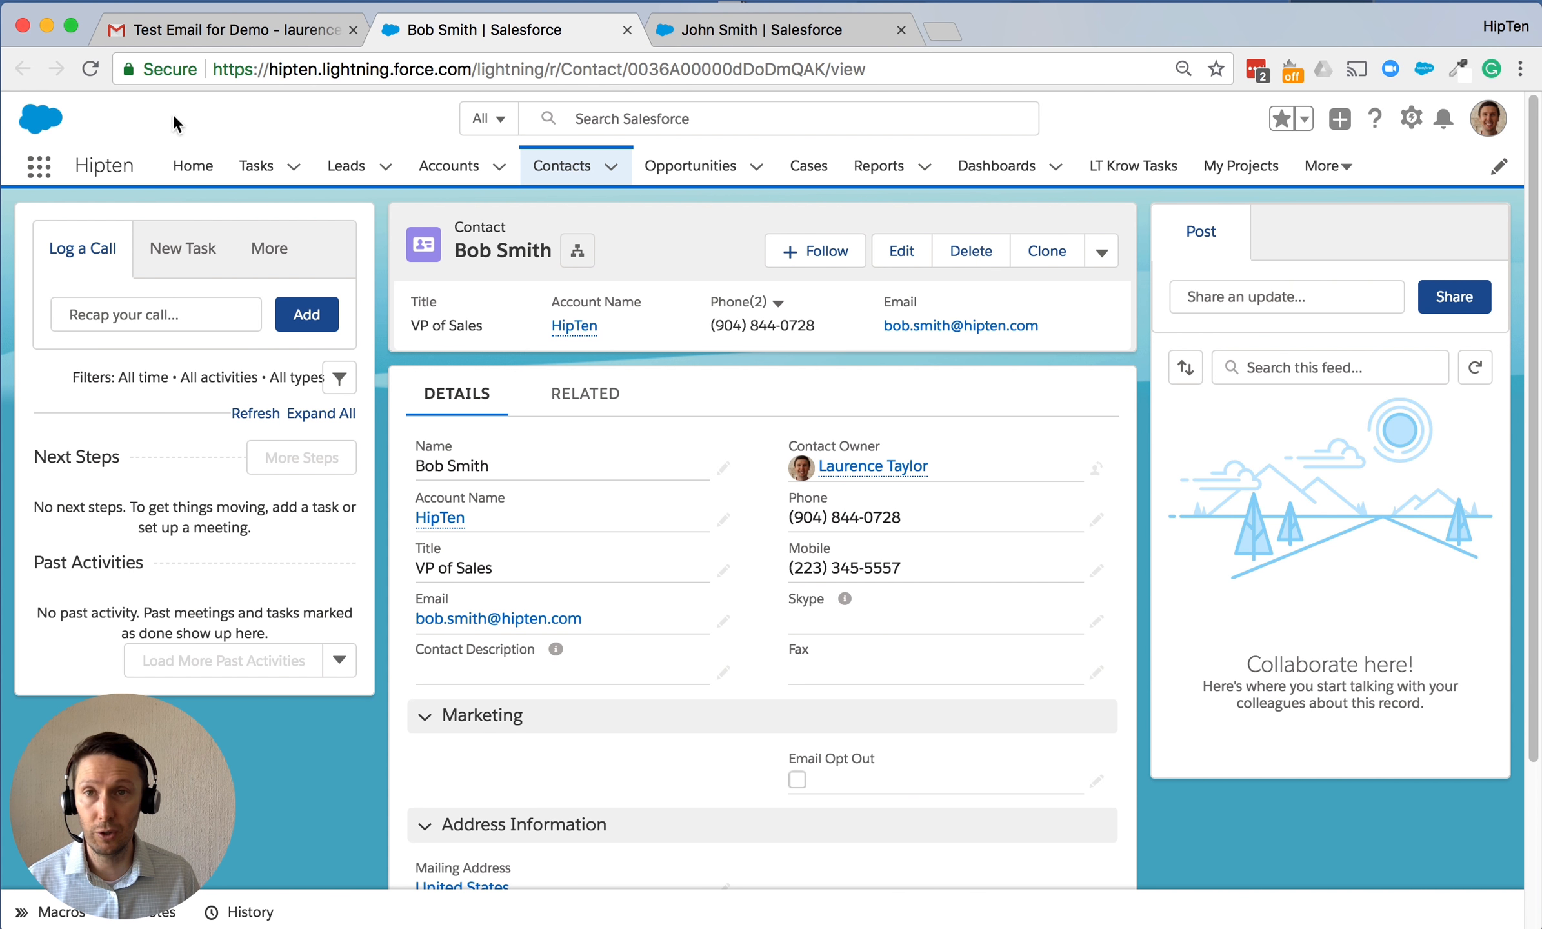
{"action": "left_click", "coordinate": [91, 68]}
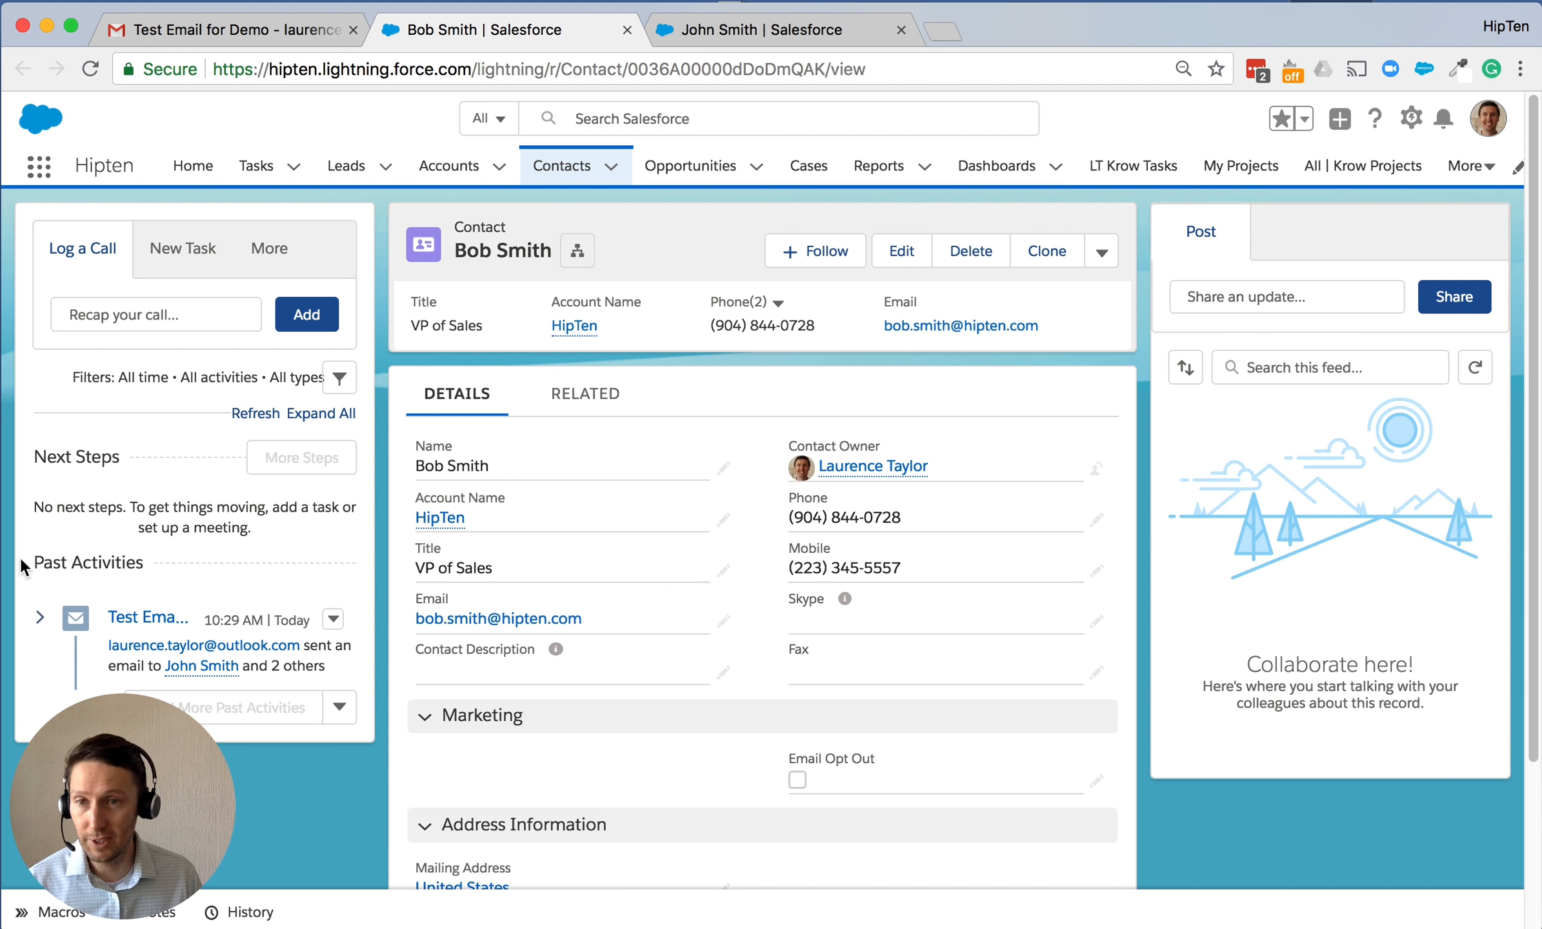
{"action": "left_click_drag", "start_coordinate": [42, 563], "coordinate": [149, 568]}
{"action": "scroll", "coordinate": [43, 568], "scroll_direction": "down", "scroll_amount": 1}
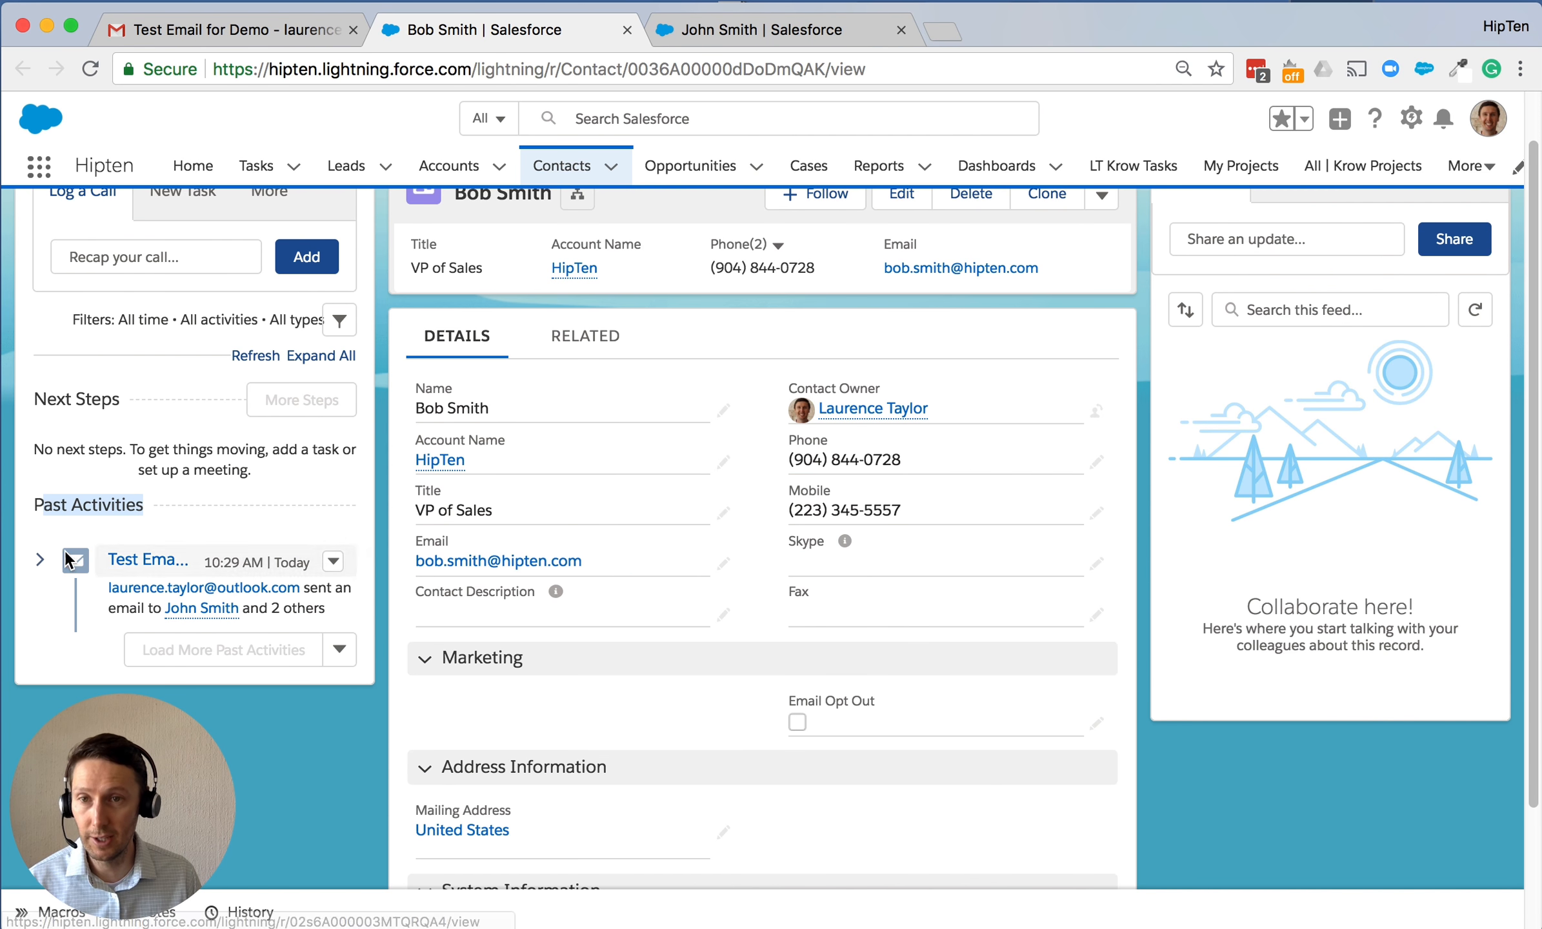
{"action": "left_click", "coordinate": [40, 563]}
{"action": "scroll", "coordinate": [229, 632], "scroll_direction": "down", "scroll_amount": 3}
{"action": "left_click_drag", "start_coordinate": [109, 558], "coordinate": [147, 648]}
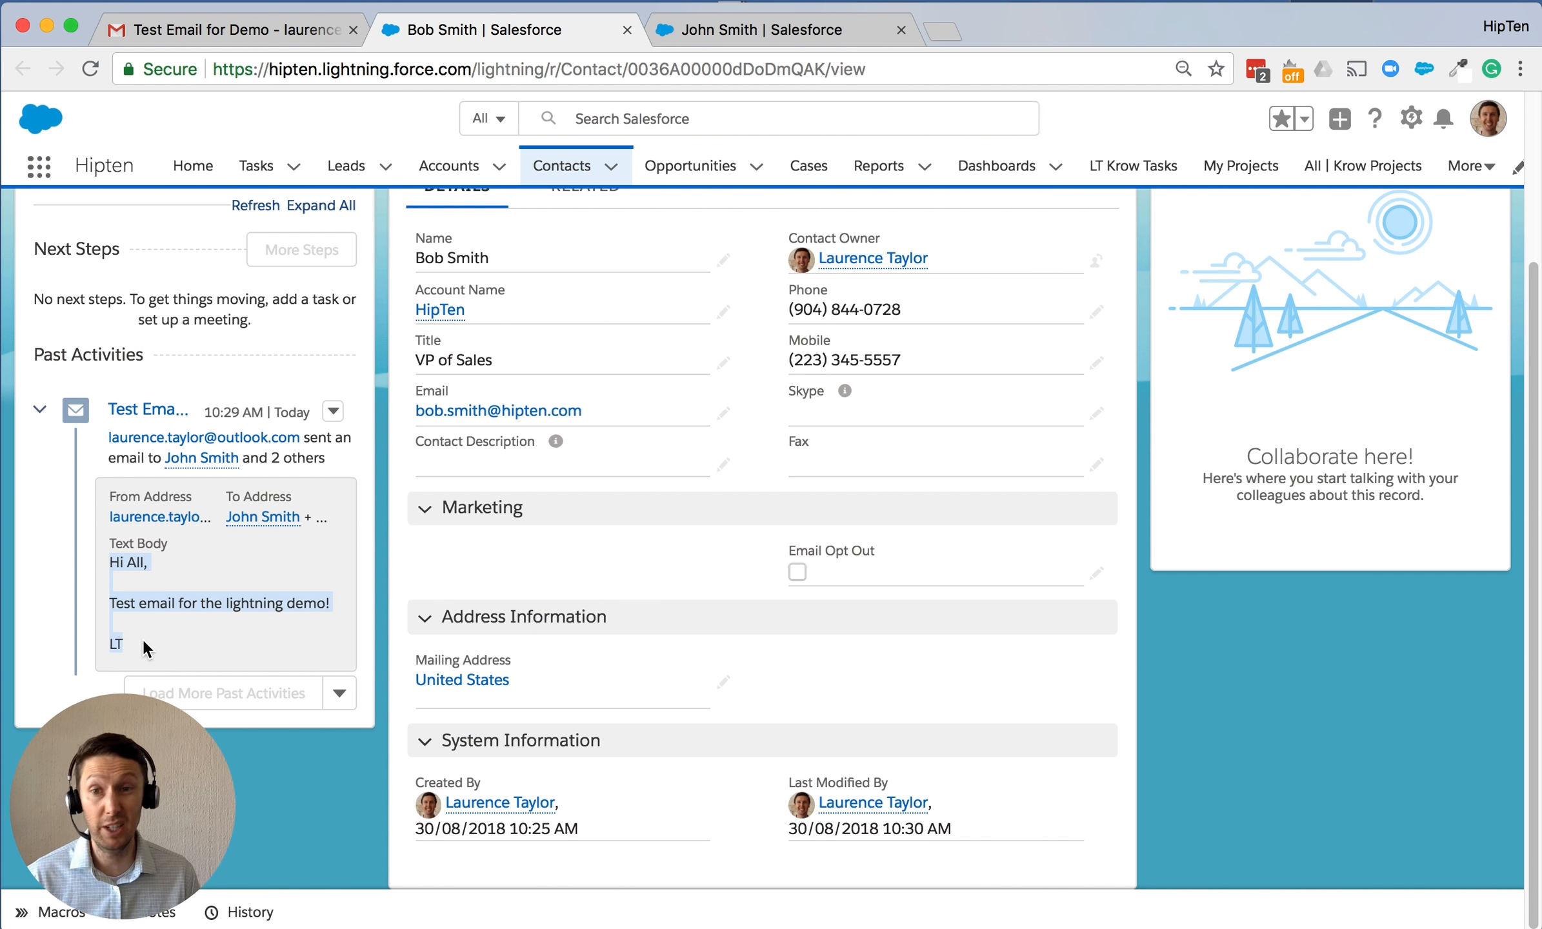
{"action": "left_click", "coordinate": [190, 29]}
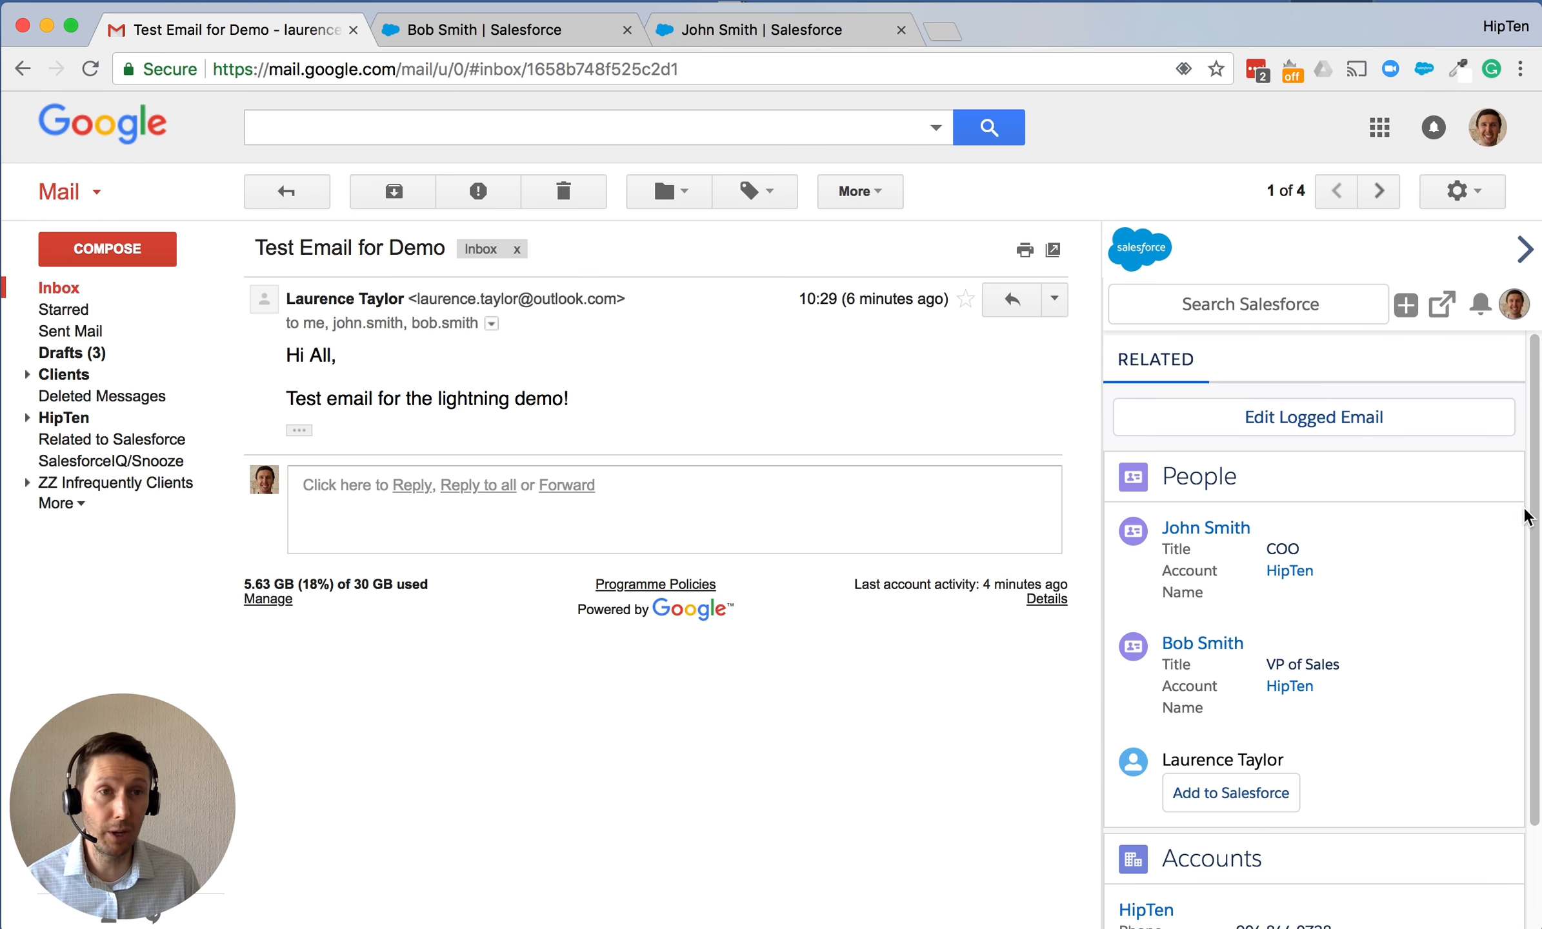
Start a new Salesforce task from the email with the subject Follow Up 6 months, and discard it.
{"action": "left_click", "coordinate": [1408, 308]}
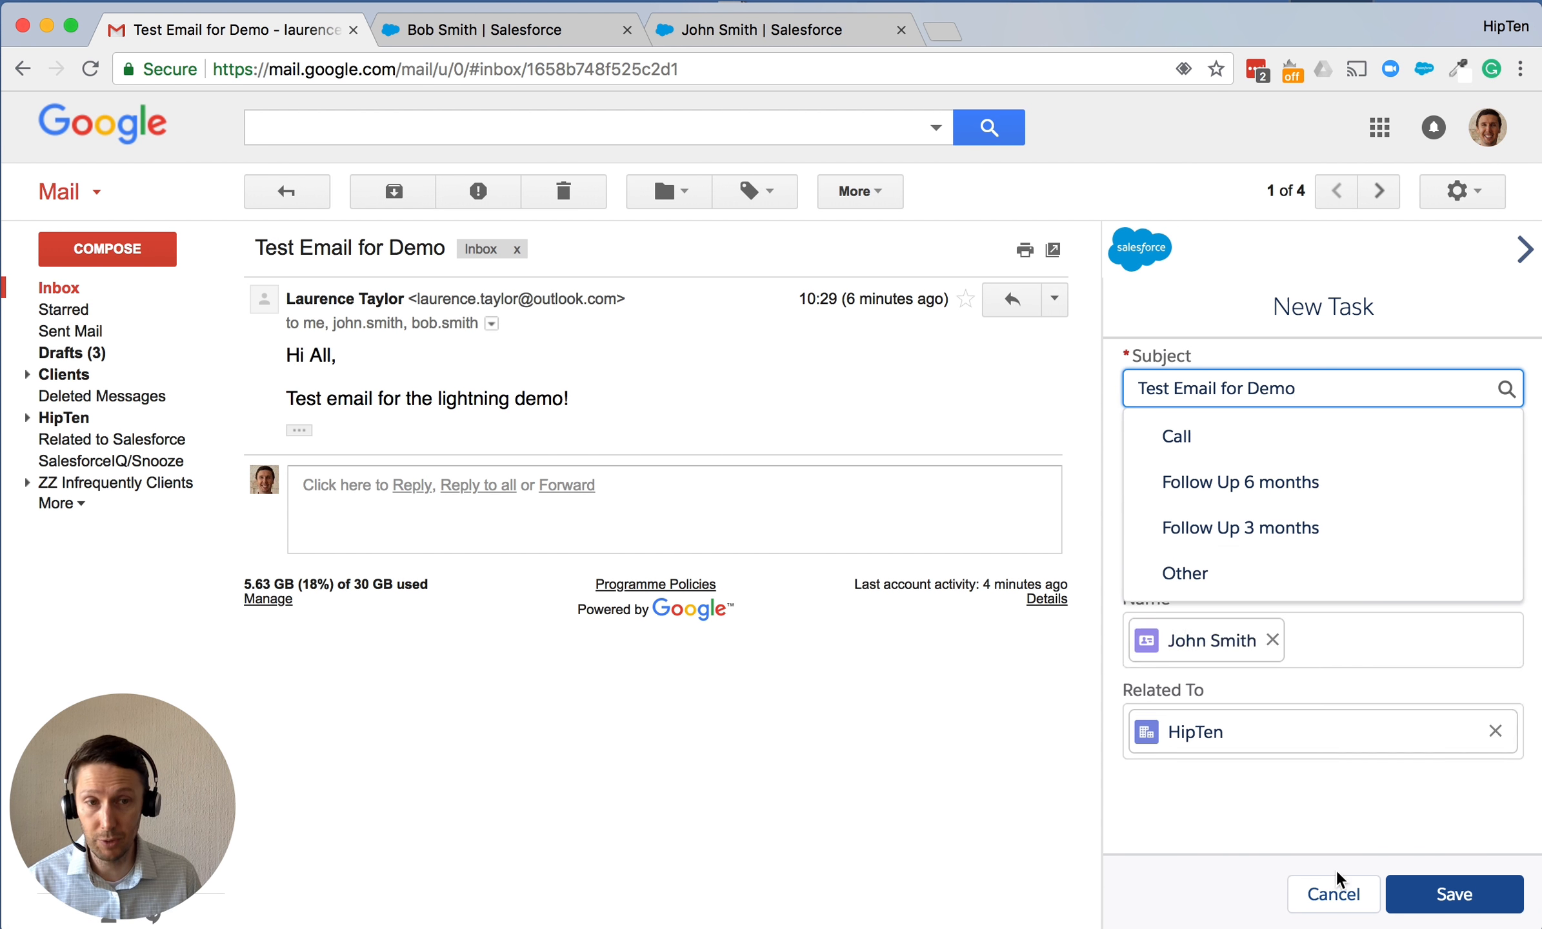
{"action": "left_click", "coordinate": [1275, 487]}
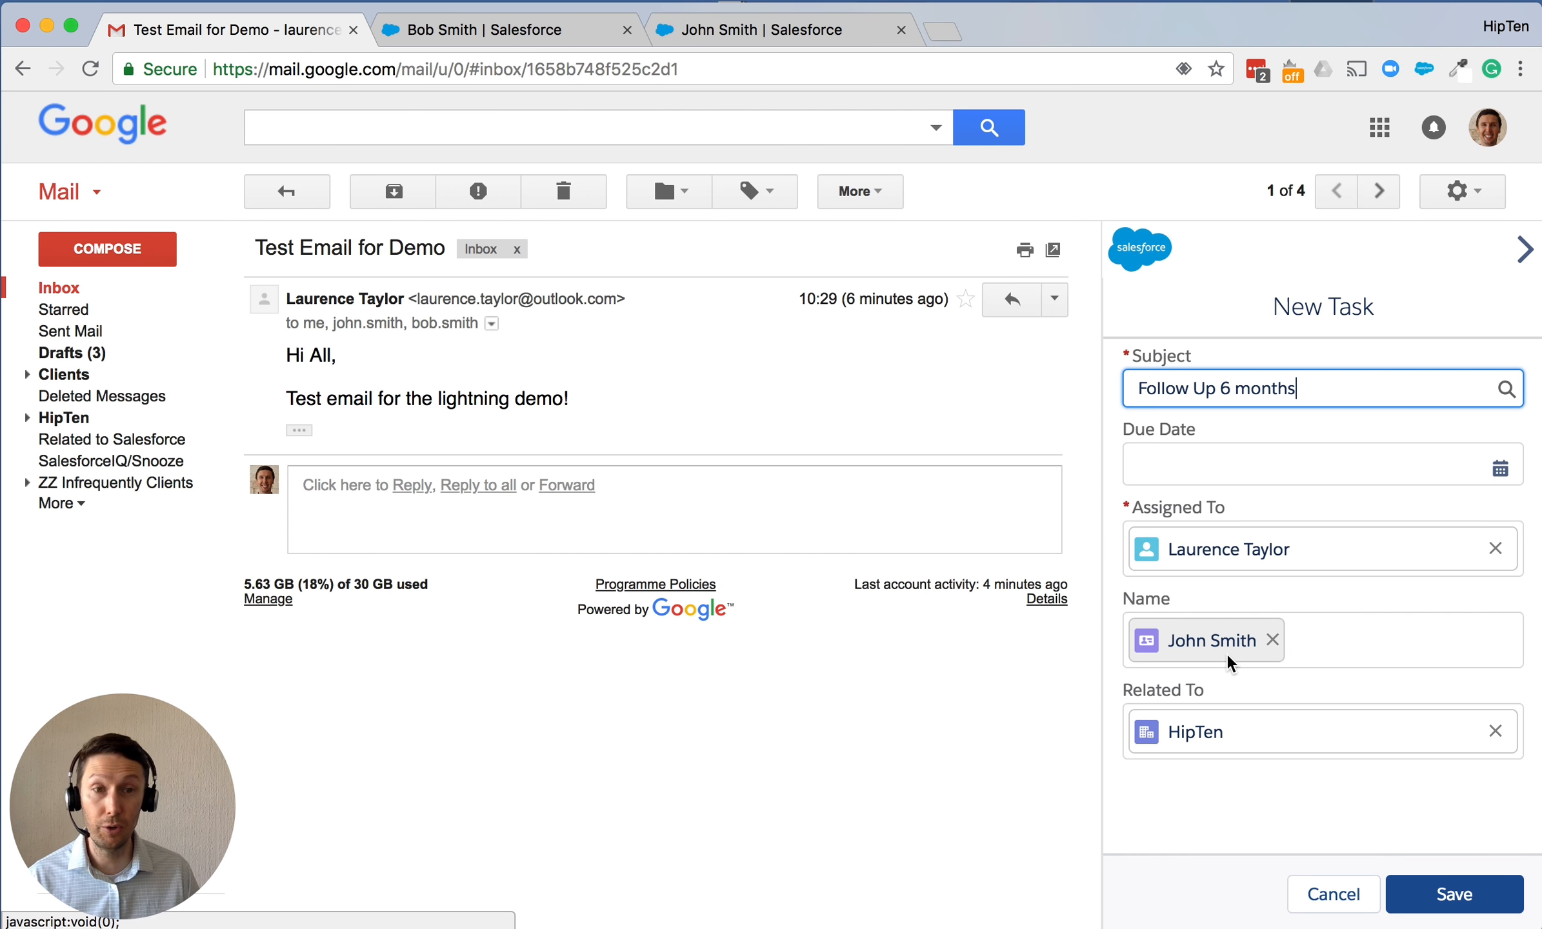
{"action": "left_click", "coordinate": [1331, 897]}
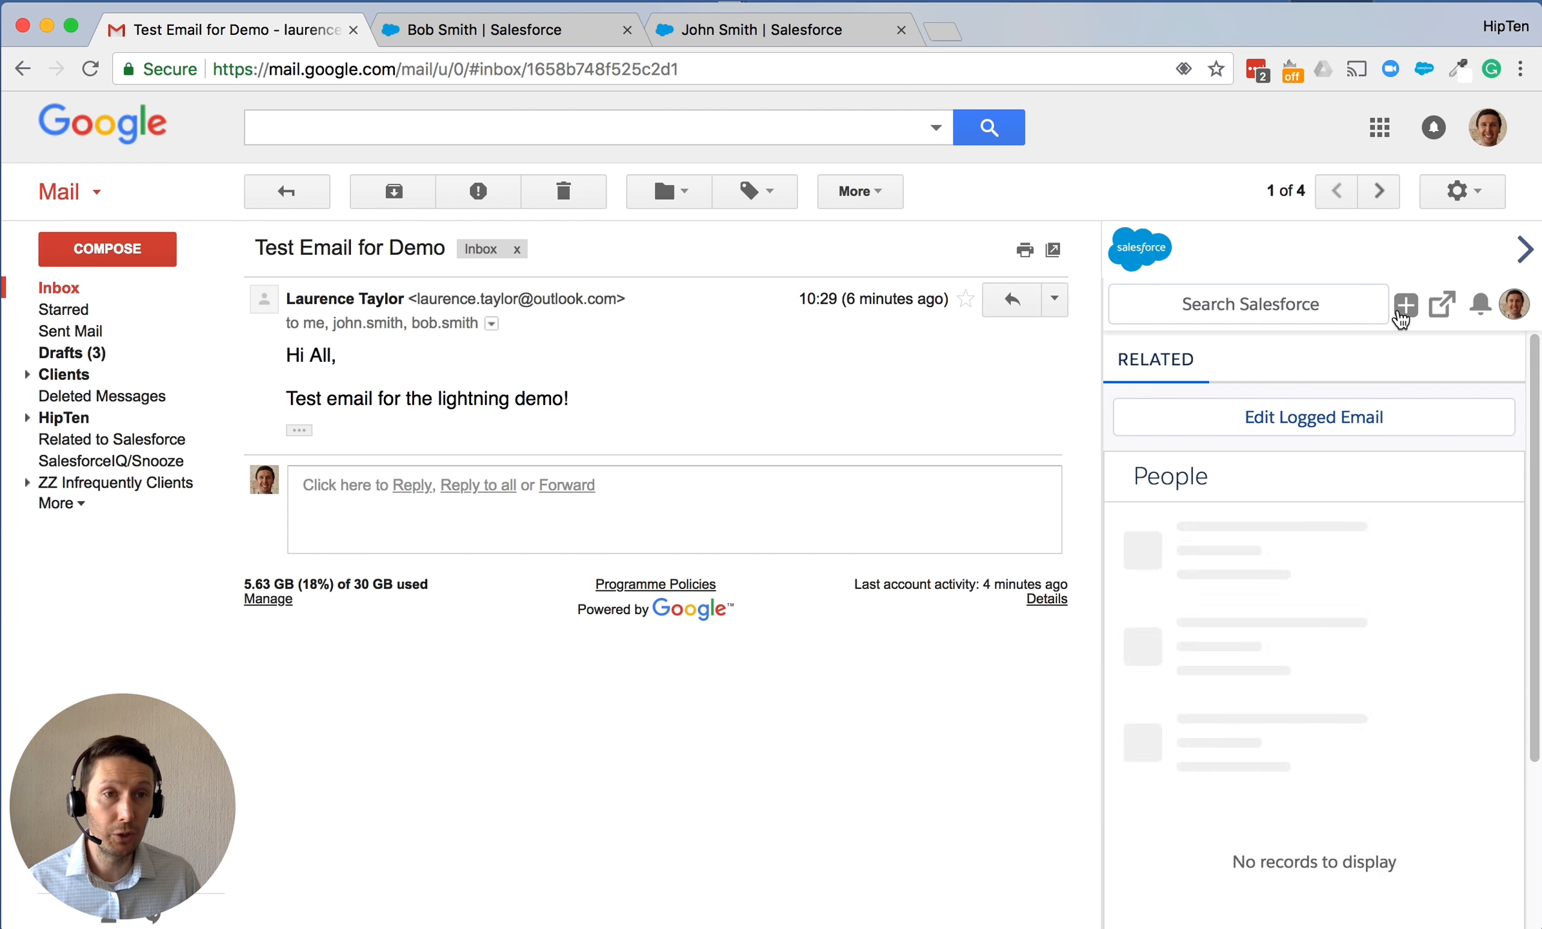
Start a new Salesforce case from the test email and set its account name to HipTen.
{"action": "left_click", "coordinate": [1406, 304]}
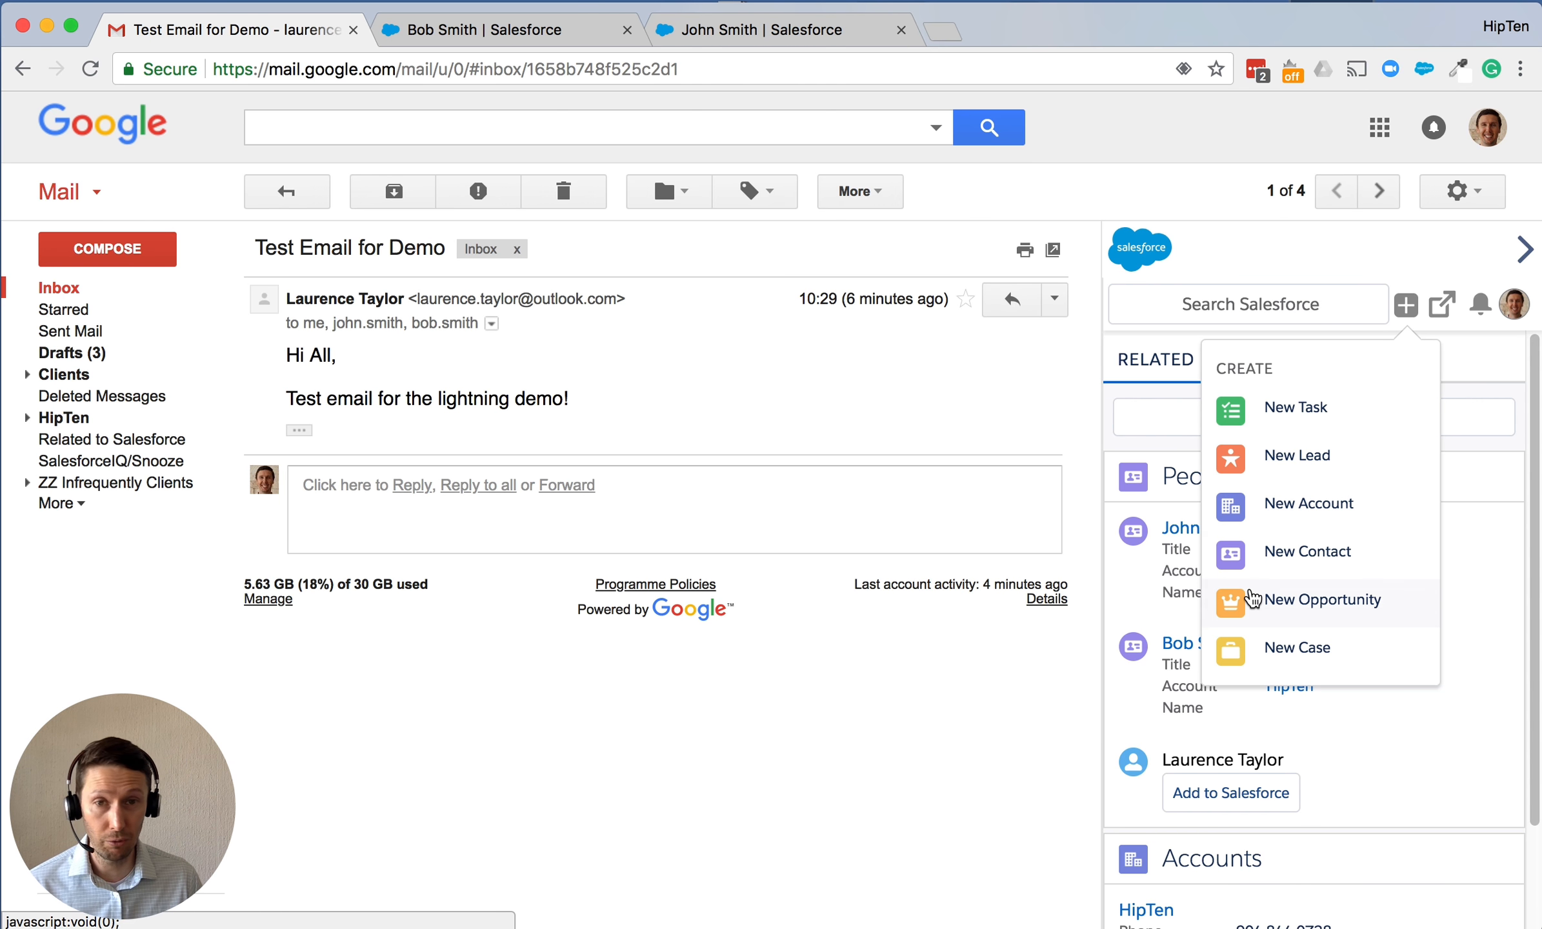
{"action": "left_click", "coordinate": [1289, 664]}
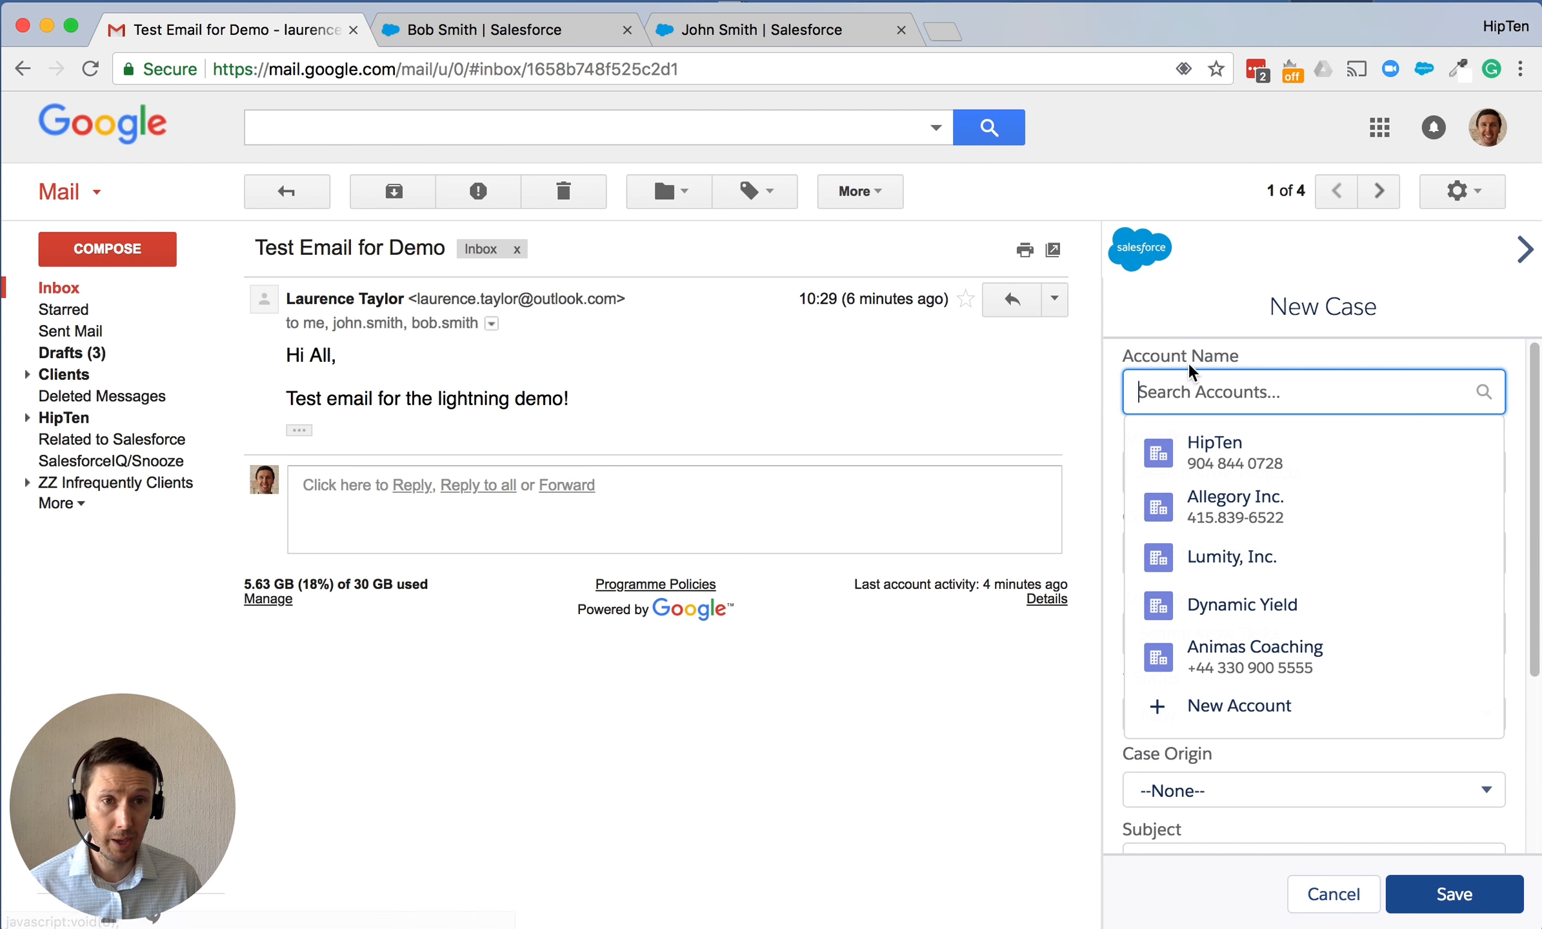
{"action": "left_click", "coordinate": [1201, 457]}
{"action": "left_click_drag", "start_coordinate": [1526, 460], "coordinate": [1521, 644]}
Compare the new case's subject and description with the email's subject and body.
{"action": "left_click_drag", "start_coordinate": [1297, 610], "coordinate": [1111, 610]}
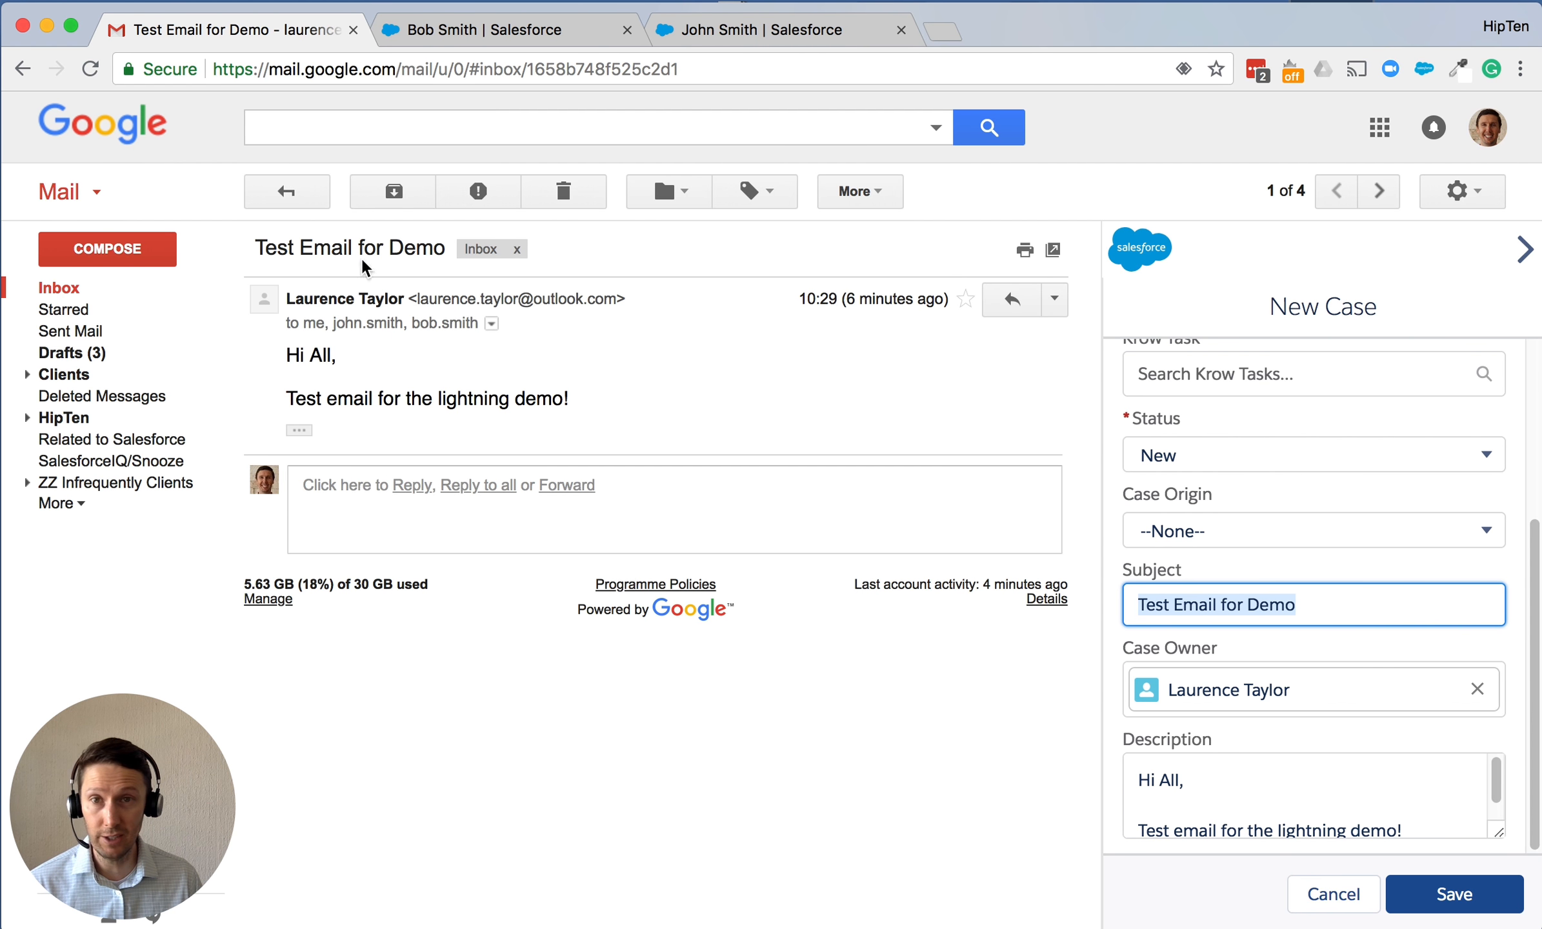
{"action": "left_click_drag", "start_coordinate": [266, 247], "coordinate": [519, 252]}
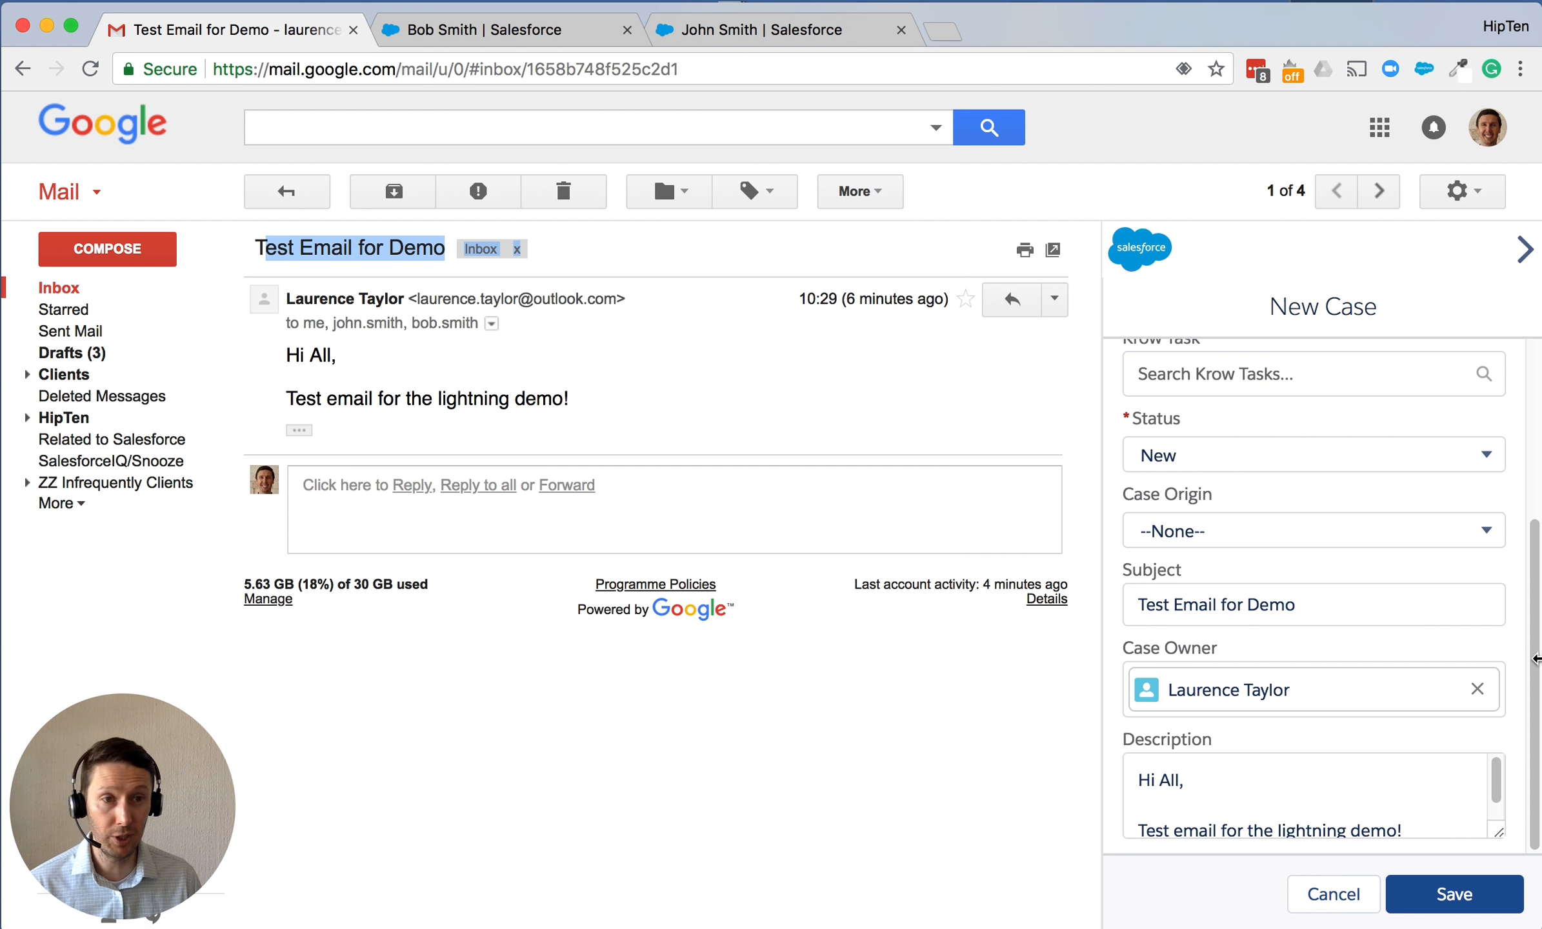
{"action": "left_click_drag", "start_coordinate": [1411, 833], "coordinate": [1130, 747]}
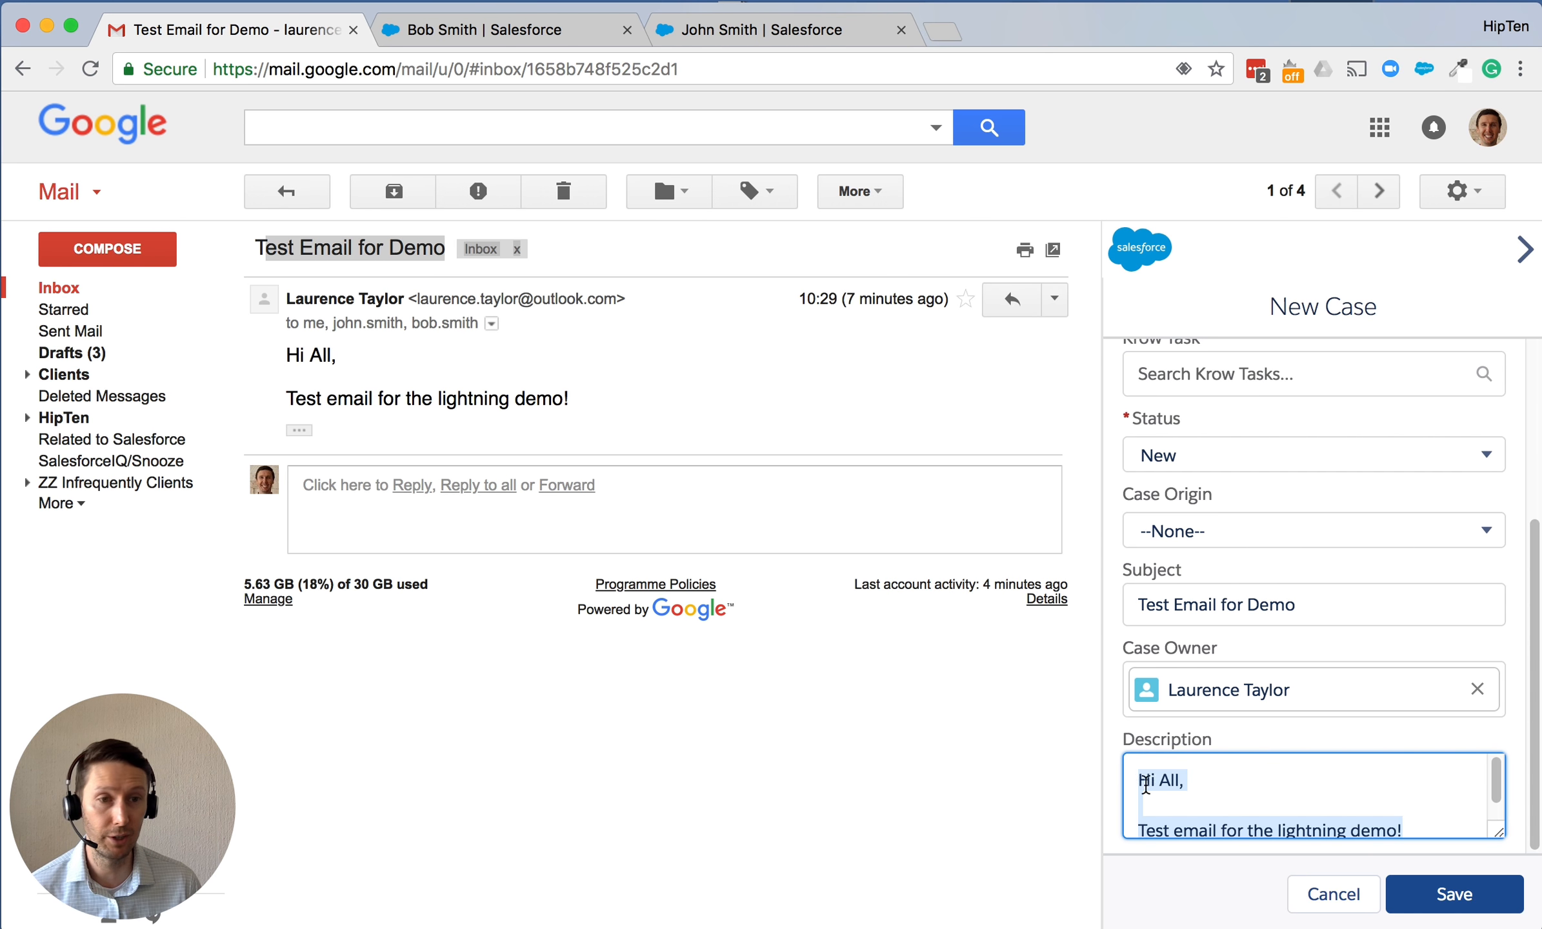
Discard the new case, view the Salesforce notifications and close them.
{"action": "left_click", "coordinate": [1308, 911]}
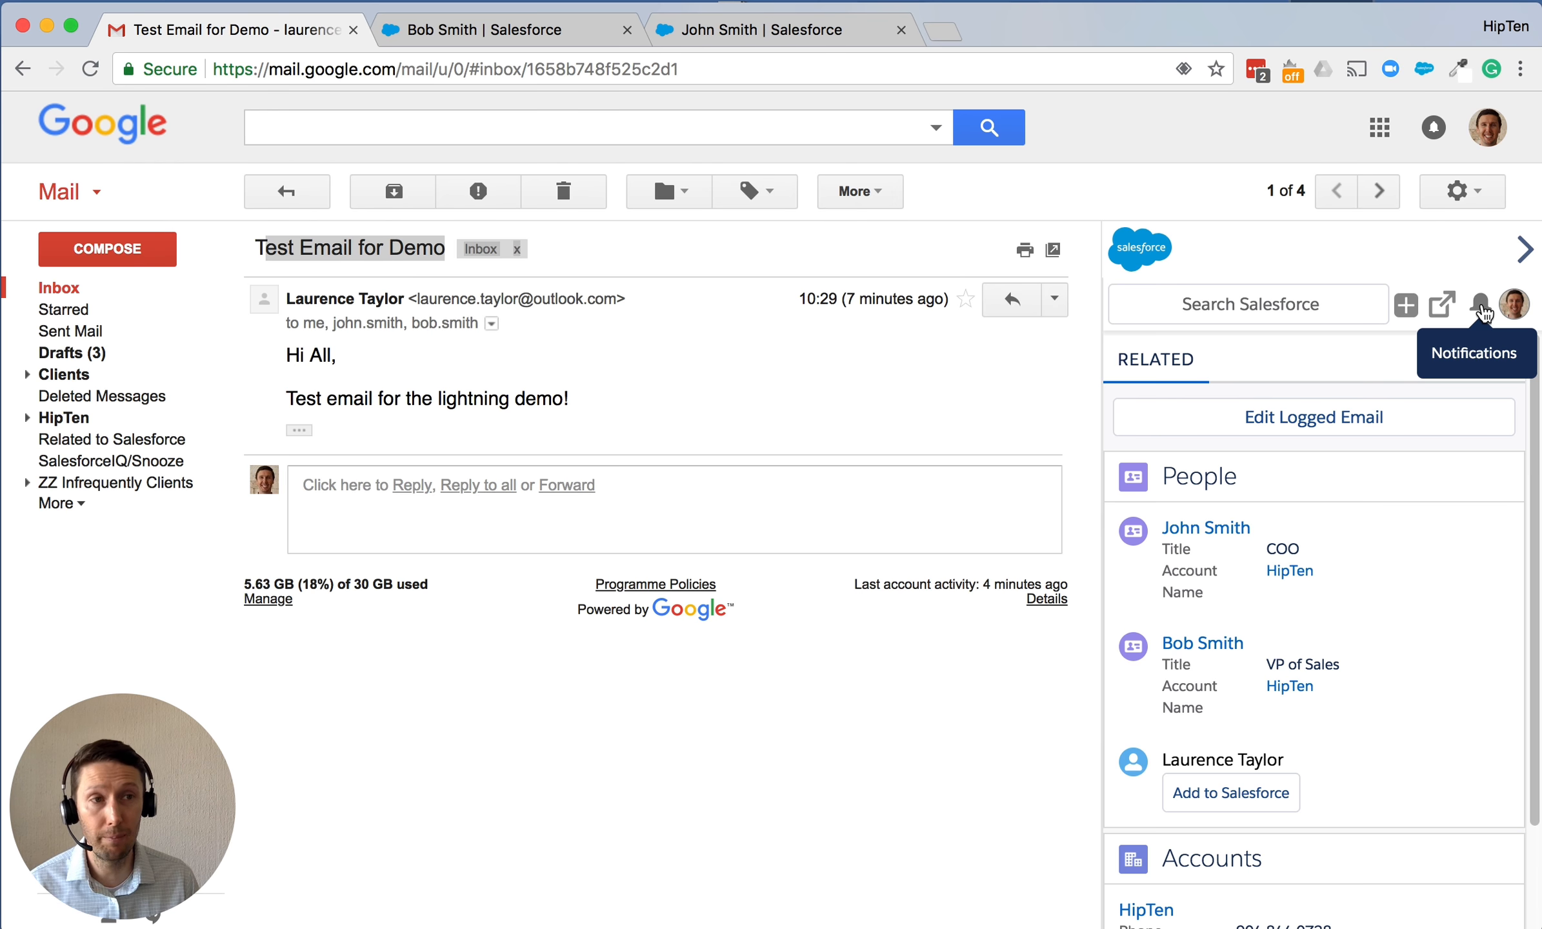
{"action": "left_click", "coordinate": [1481, 307]}
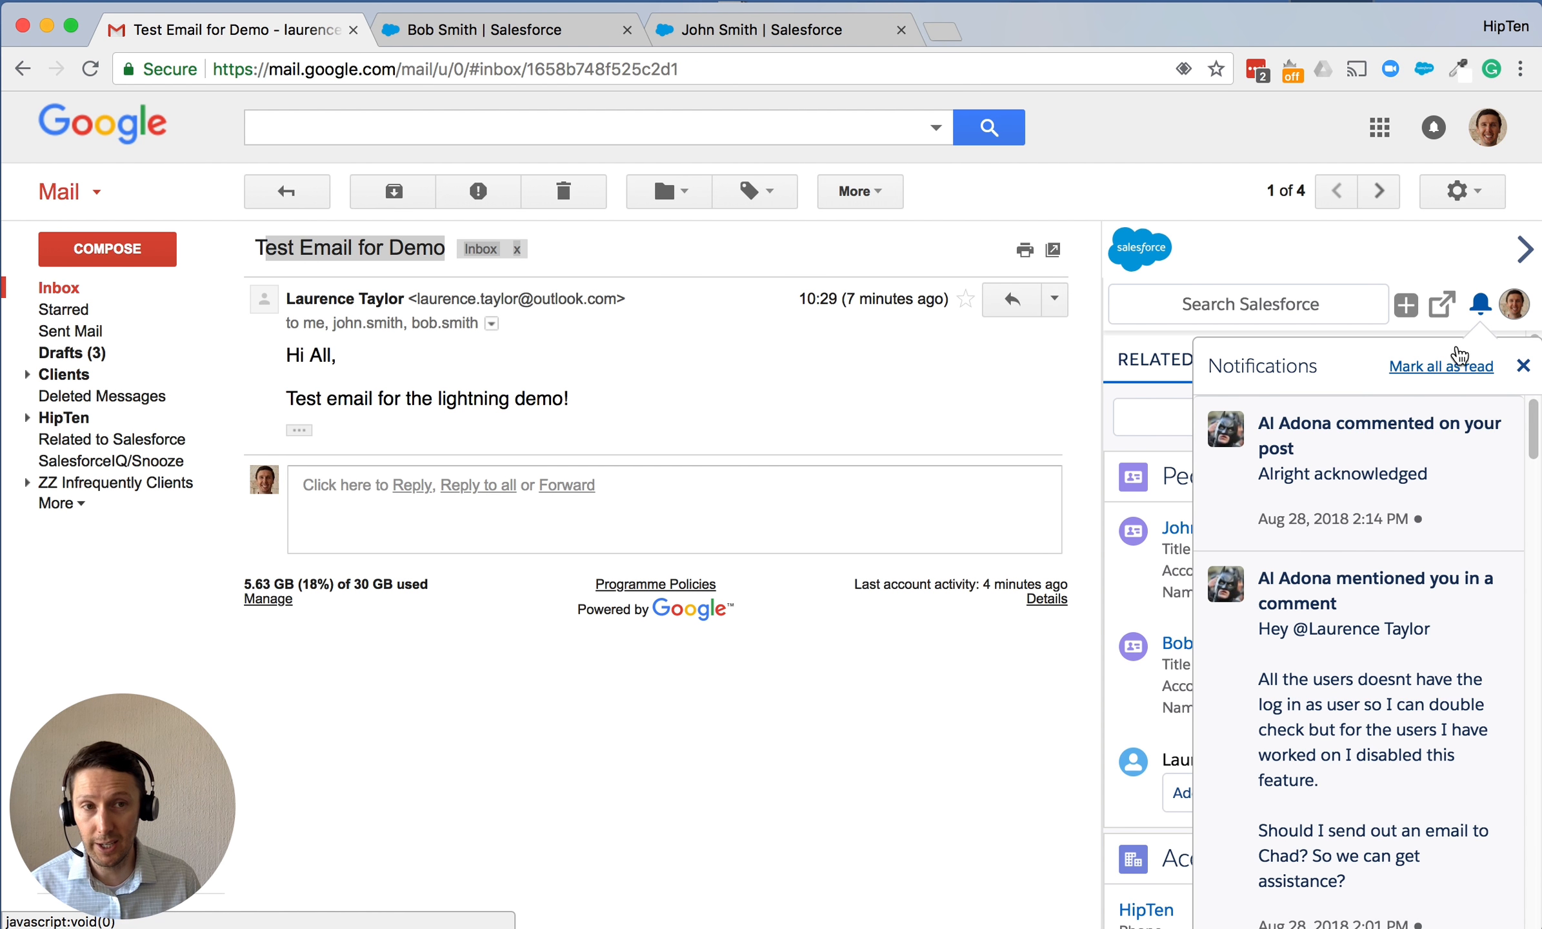
{"action": "left_click", "coordinate": [1481, 309]}
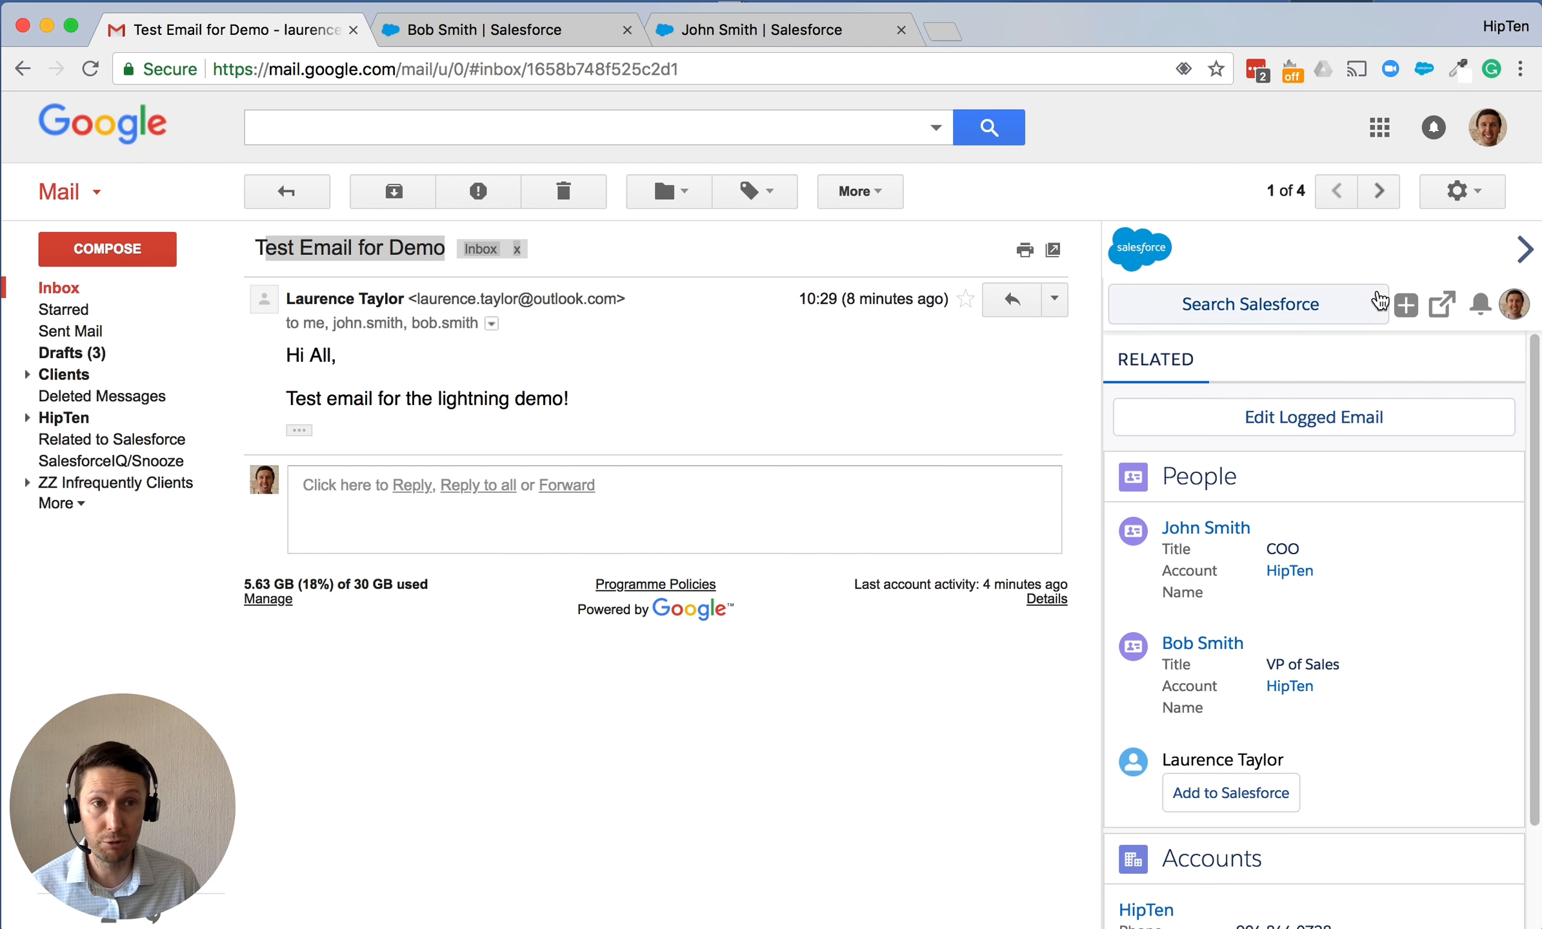
Collapse and expand the Salesforce side panel beside the email twice.
{"action": "left_click", "coordinate": [1526, 253]}
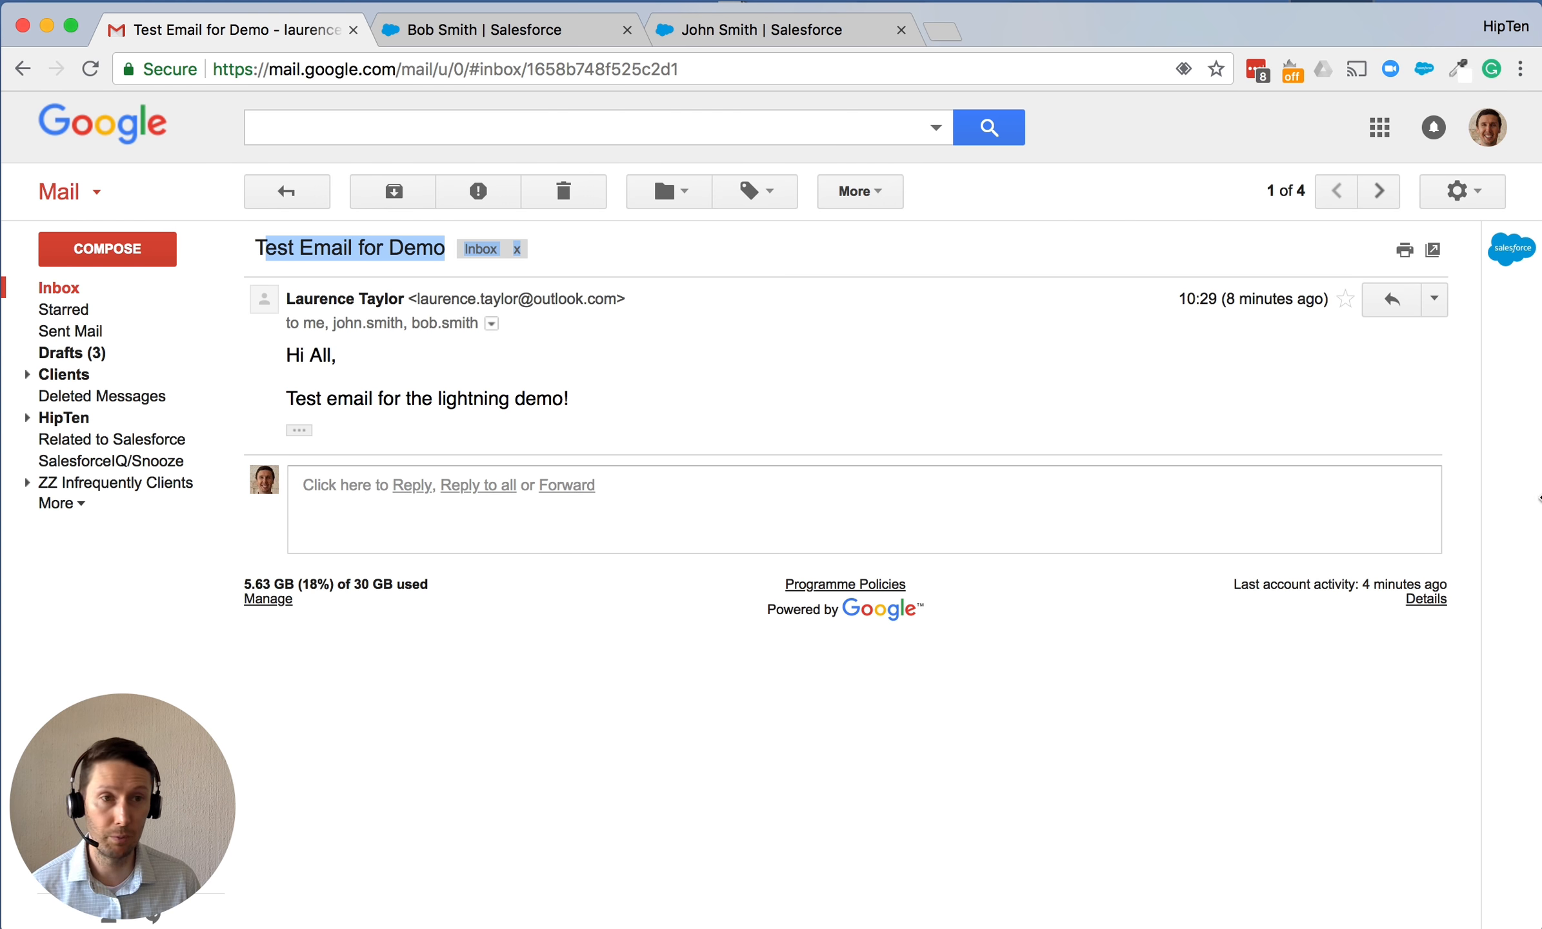
{"action": "left_click", "coordinate": [1537, 497]}
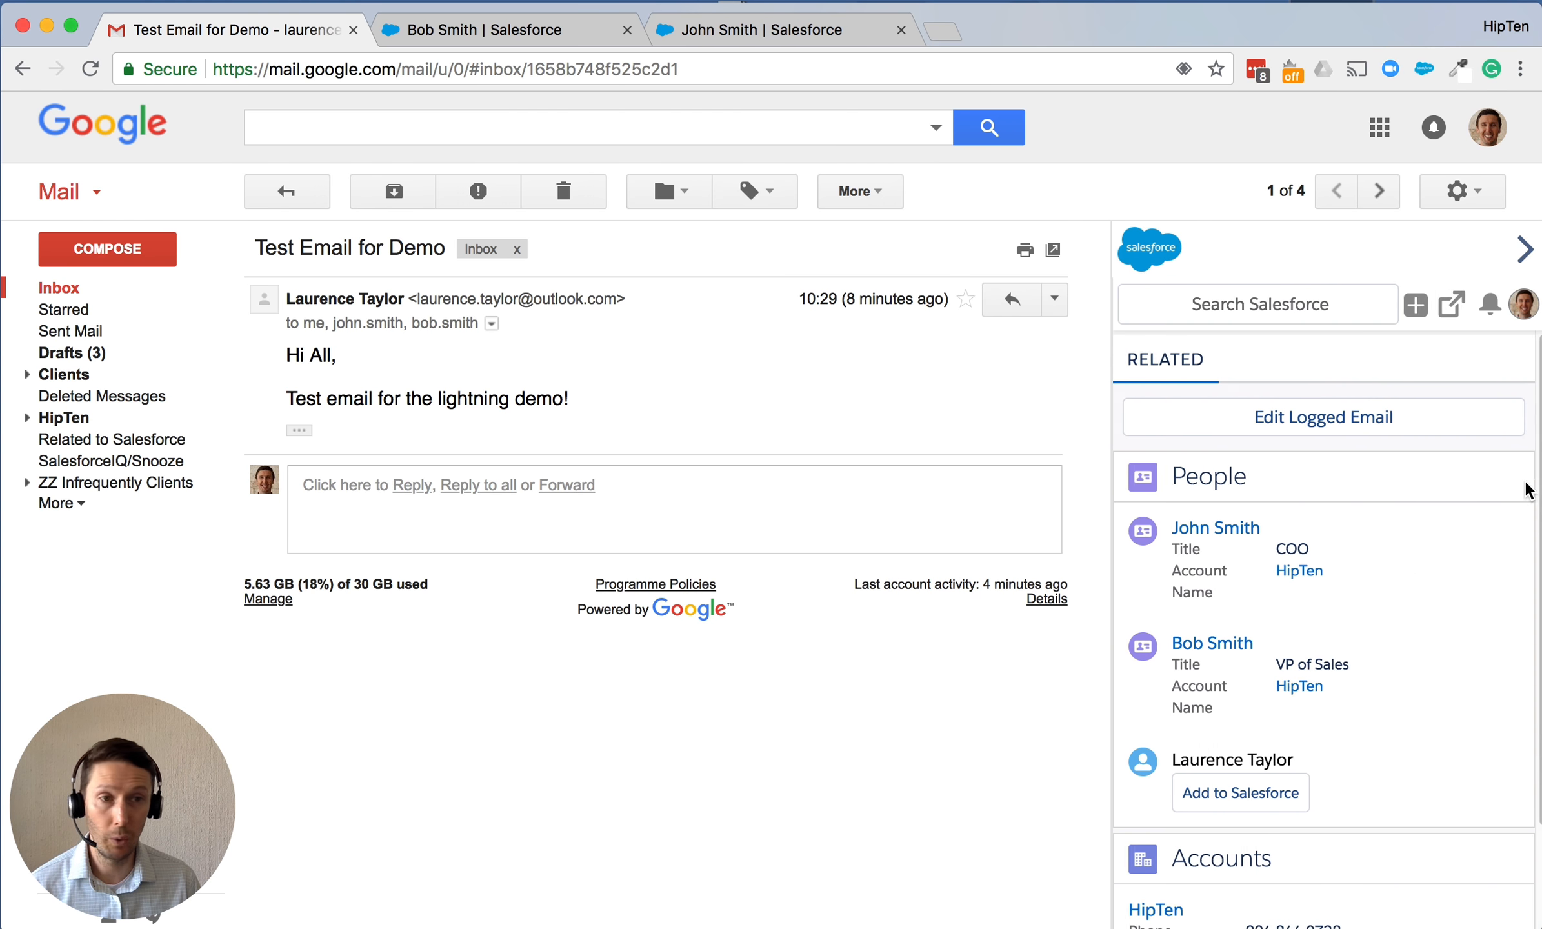
{"action": "left_click", "coordinate": [1525, 251]}
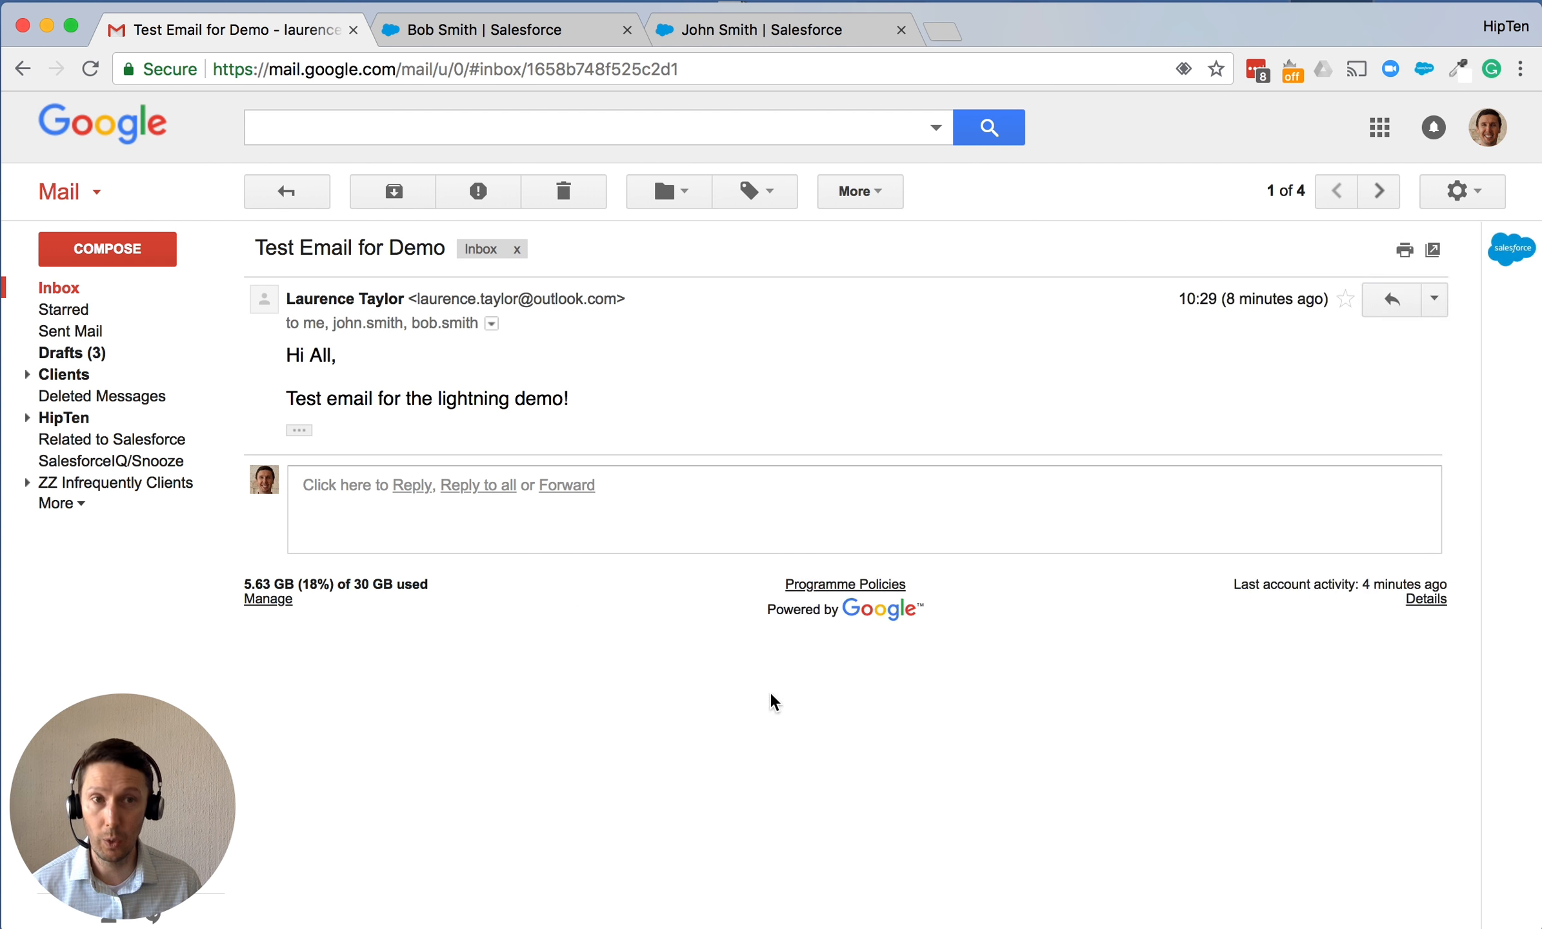
{"action": "left_click", "coordinate": [1528, 373]}
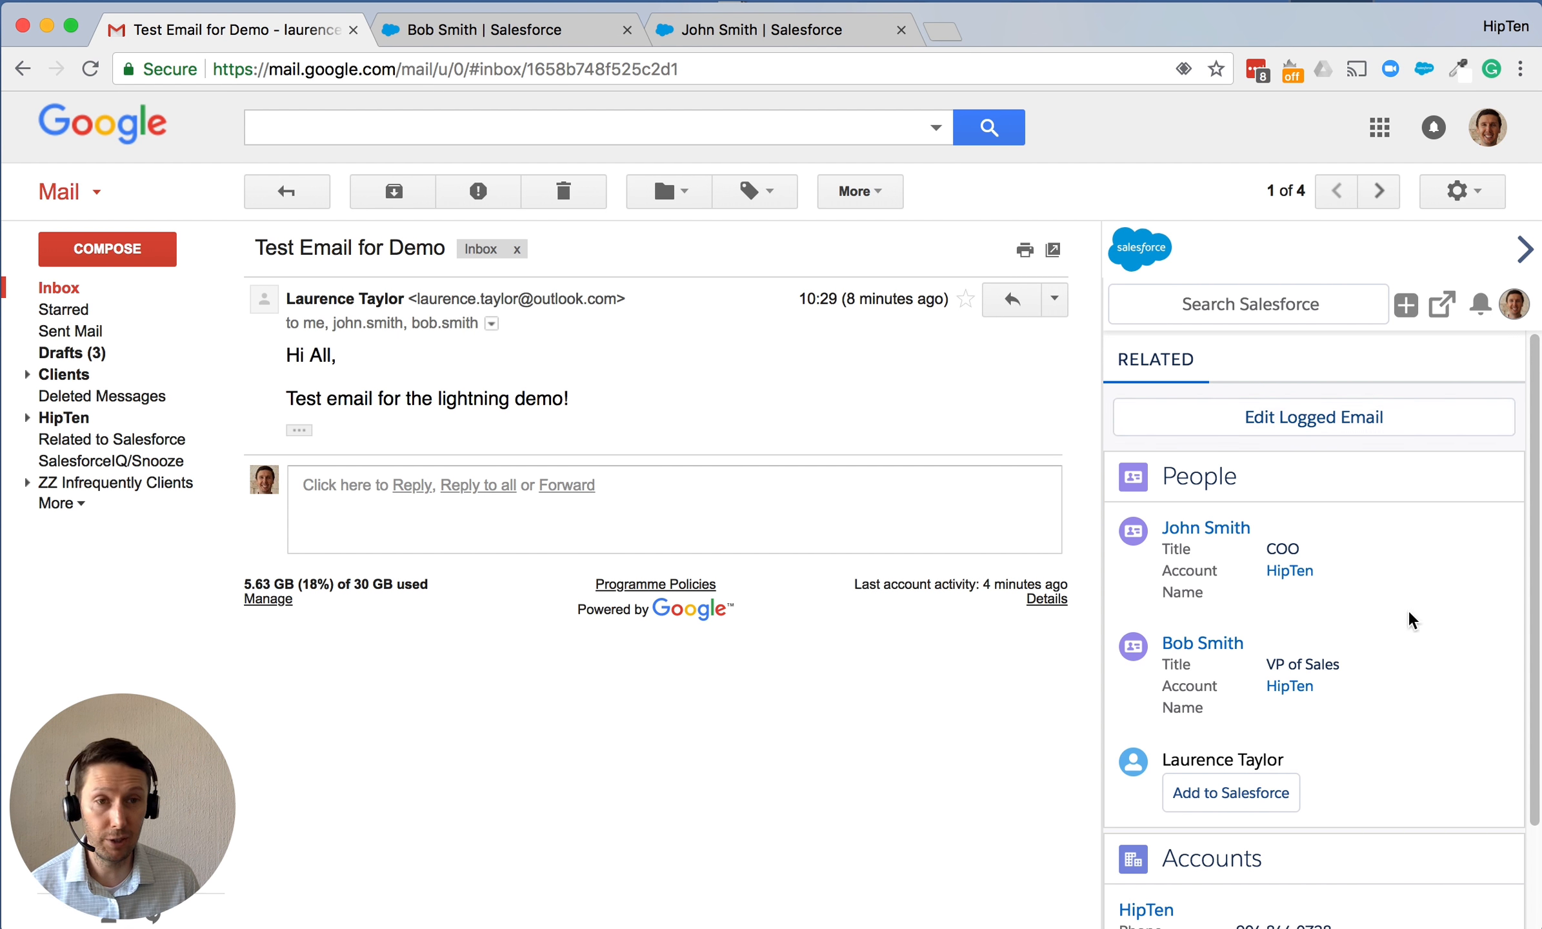
View the HipTen account record from the email's related accounts, and return to the related records.
{"action": "scroll", "coordinate": [1407, 608], "scroll_direction": "down", "scroll_amount": 3}
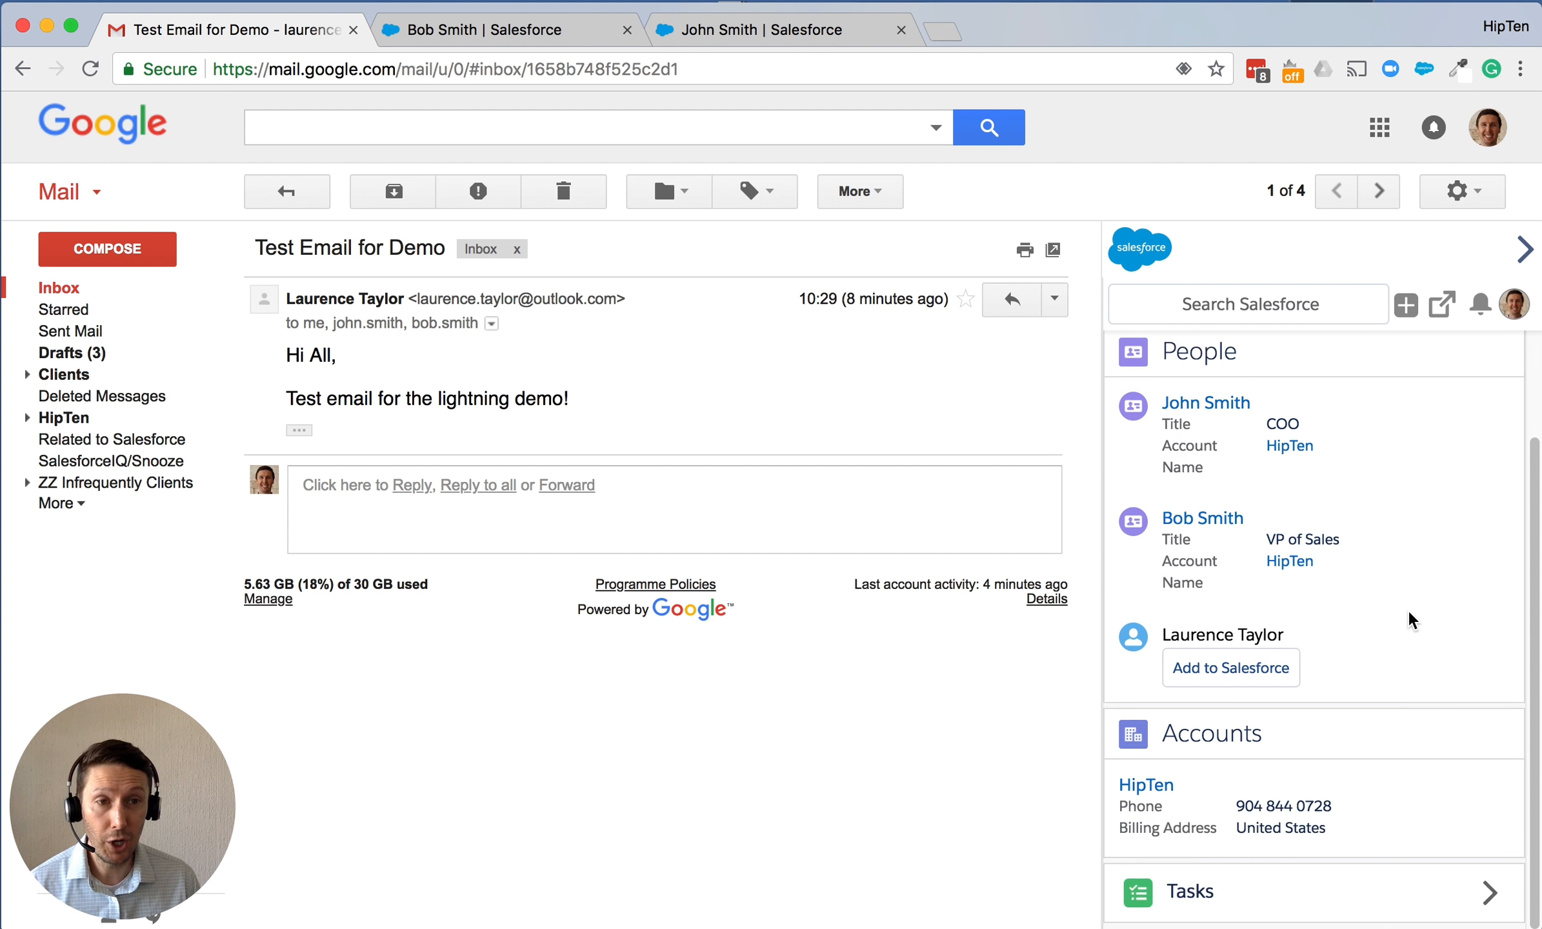
{"action": "left_click", "coordinate": [1153, 793]}
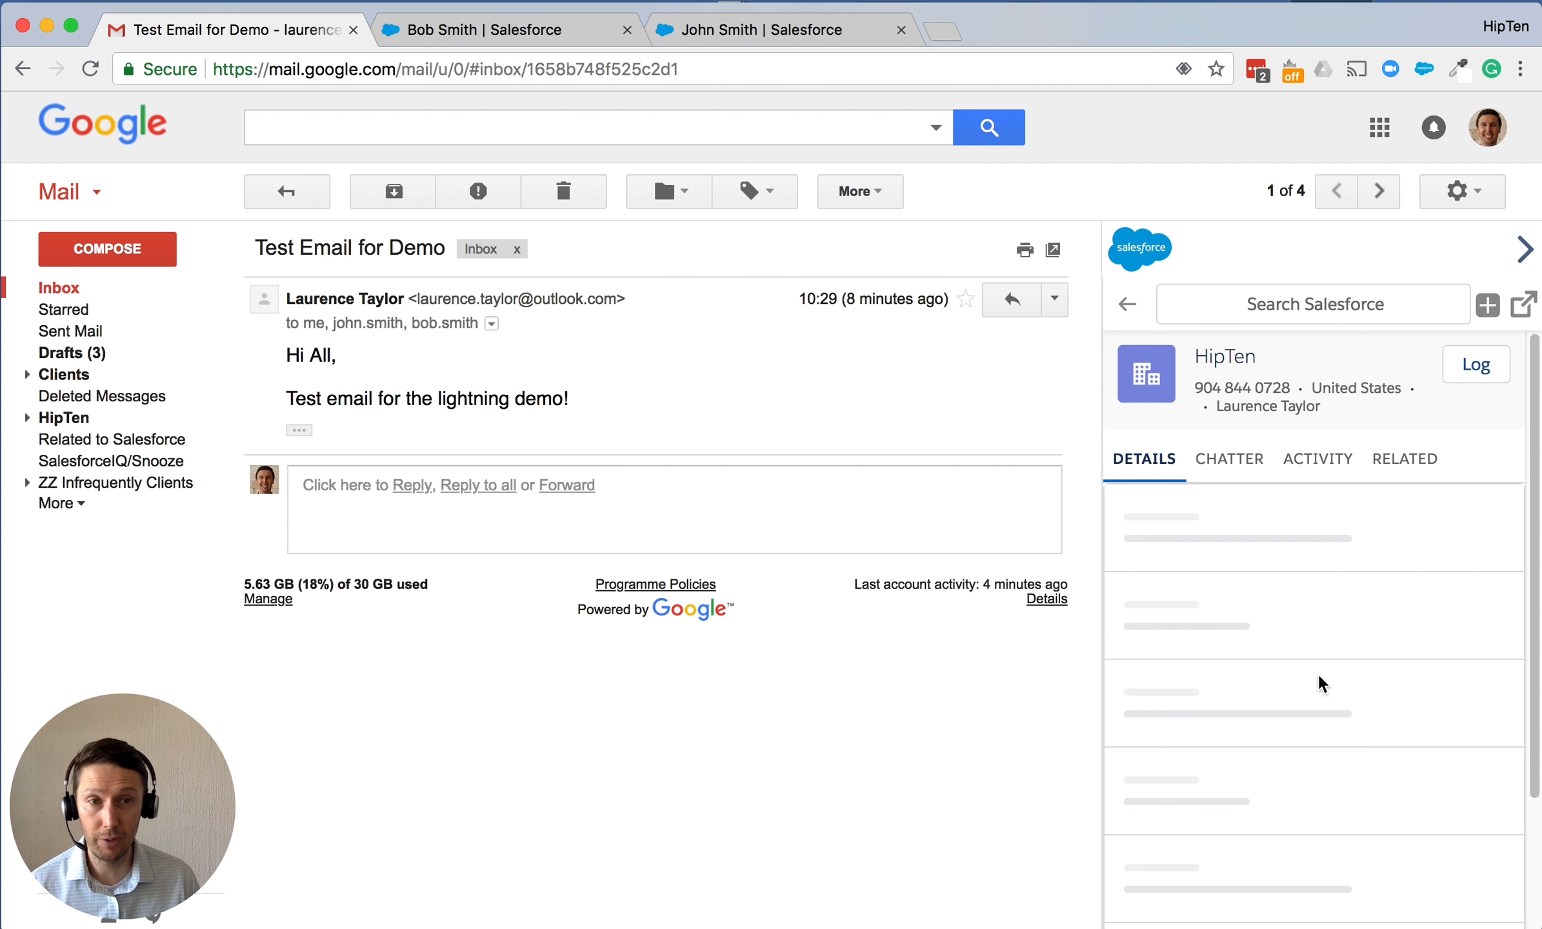
{"action": "left_click", "coordinate": [1128, 304]}
Set the Skype field of the COO contact's record to bobskype and save the record.
{"action": "left_click", "coordinate": [1226, 528]}
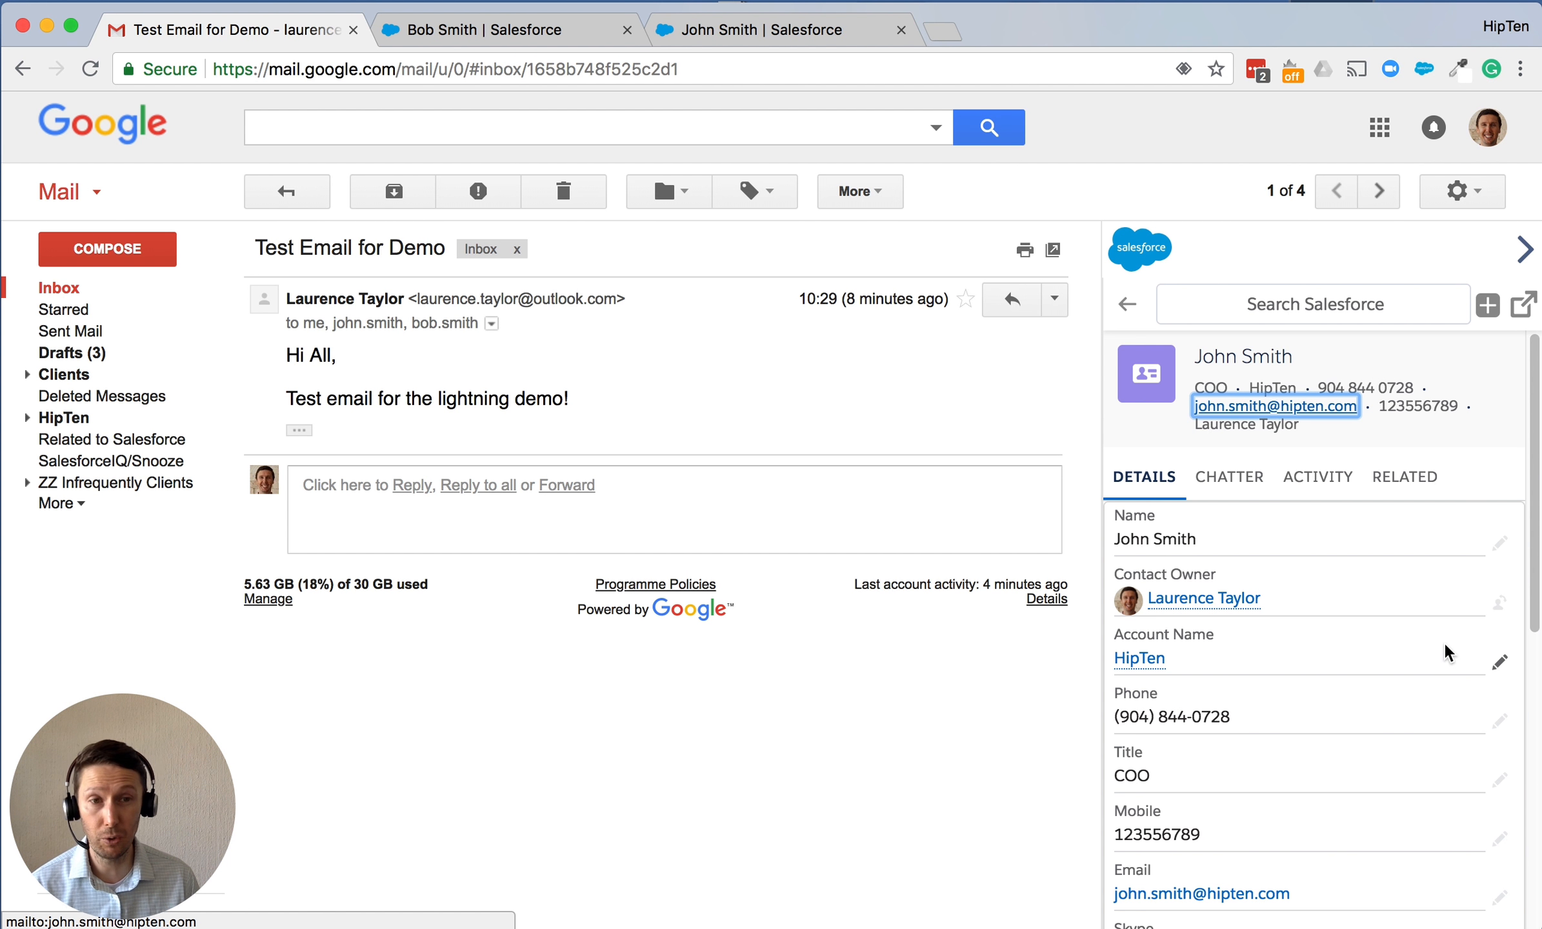
{"action": "left_click_drag", "start_coordinate": [1517, 621], "coordinate": [1537, 562]}
{"action": "scroll", "coordinate": [1522, 568], "scroll_direction": "down", "scroll_amount": 1}
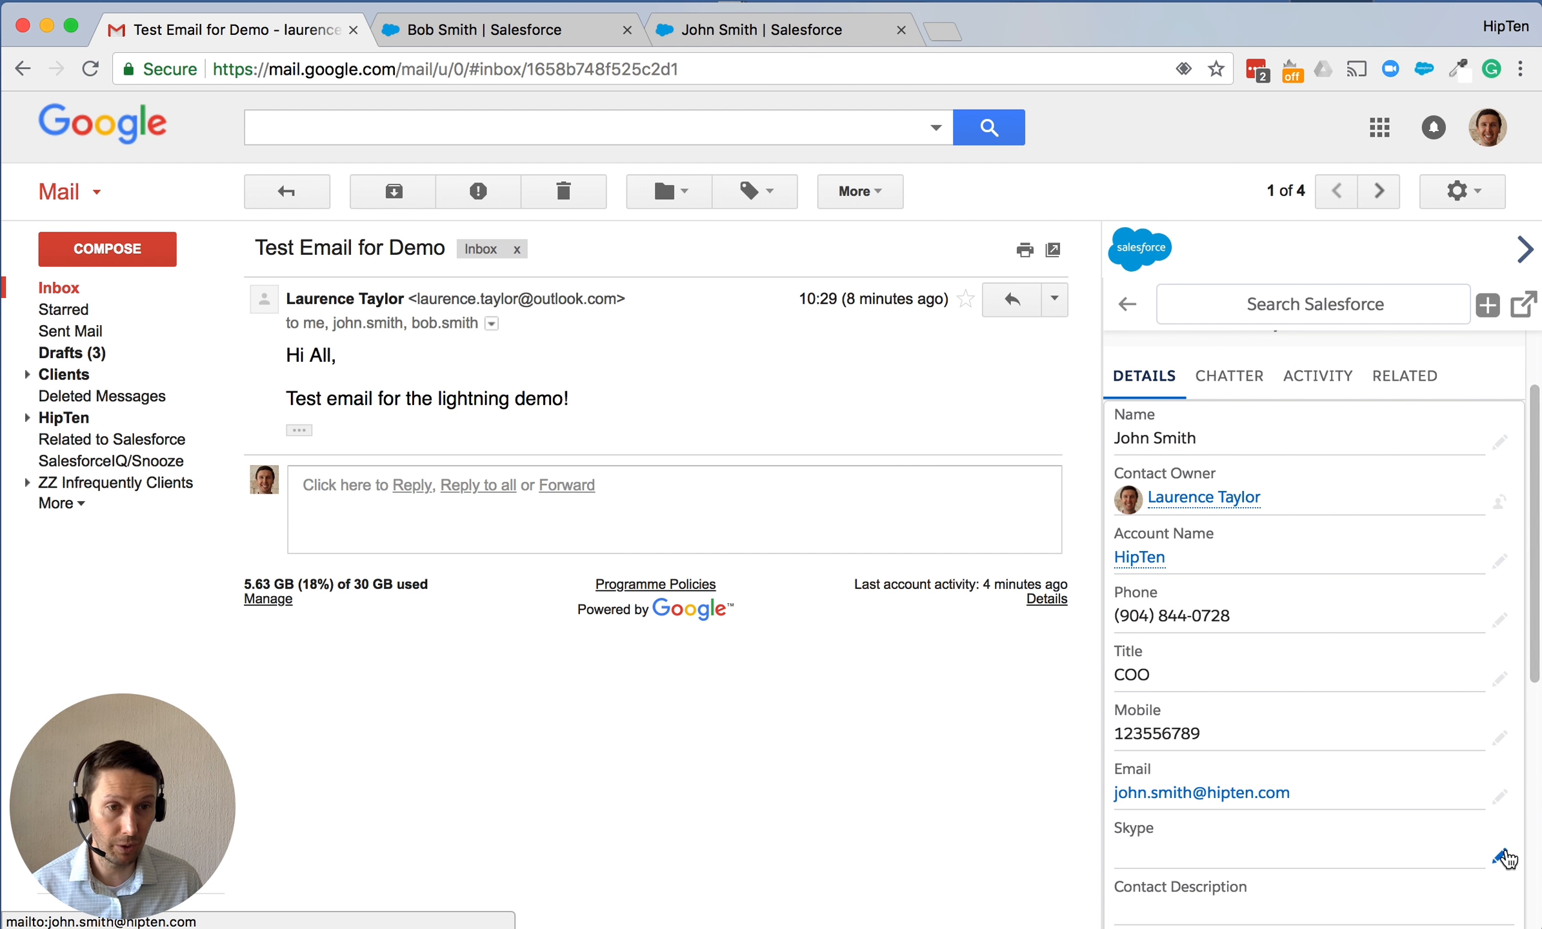
{"action": "left_click", "coordinate": [1500, 850]}
{"action": "type", "text": "bobskye"}
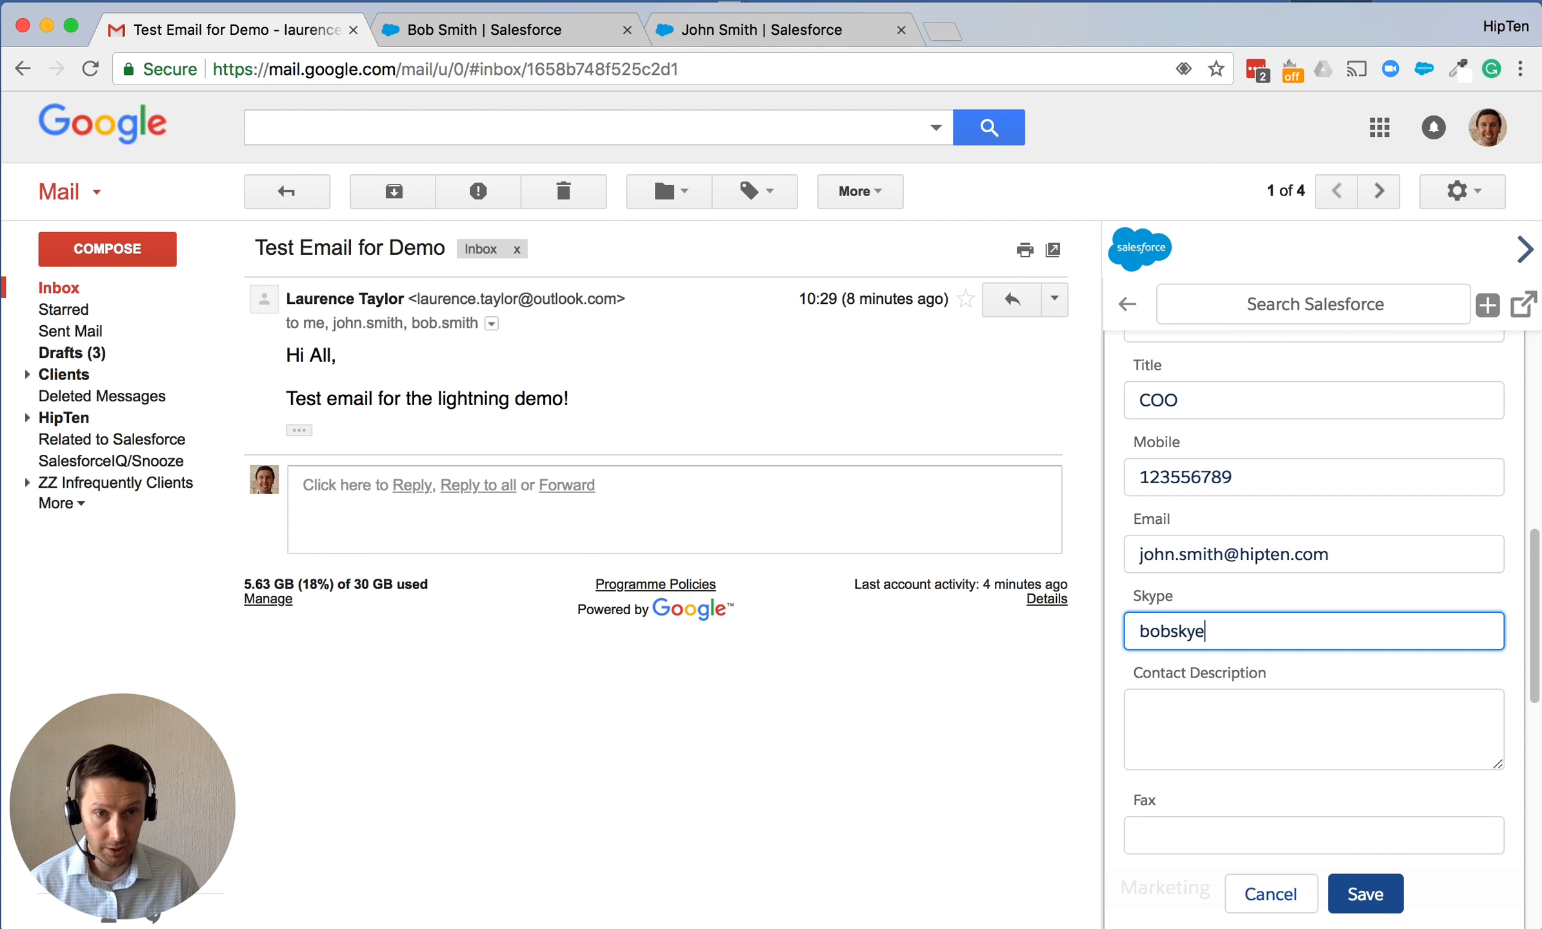
{"action": "key", "text": "BackSpace"}
{"action": "key", "text": "BackSpace"}
{"action": "type", "text": "ype"}
{"action": "left_click", "coordinate": [1383, 892]}
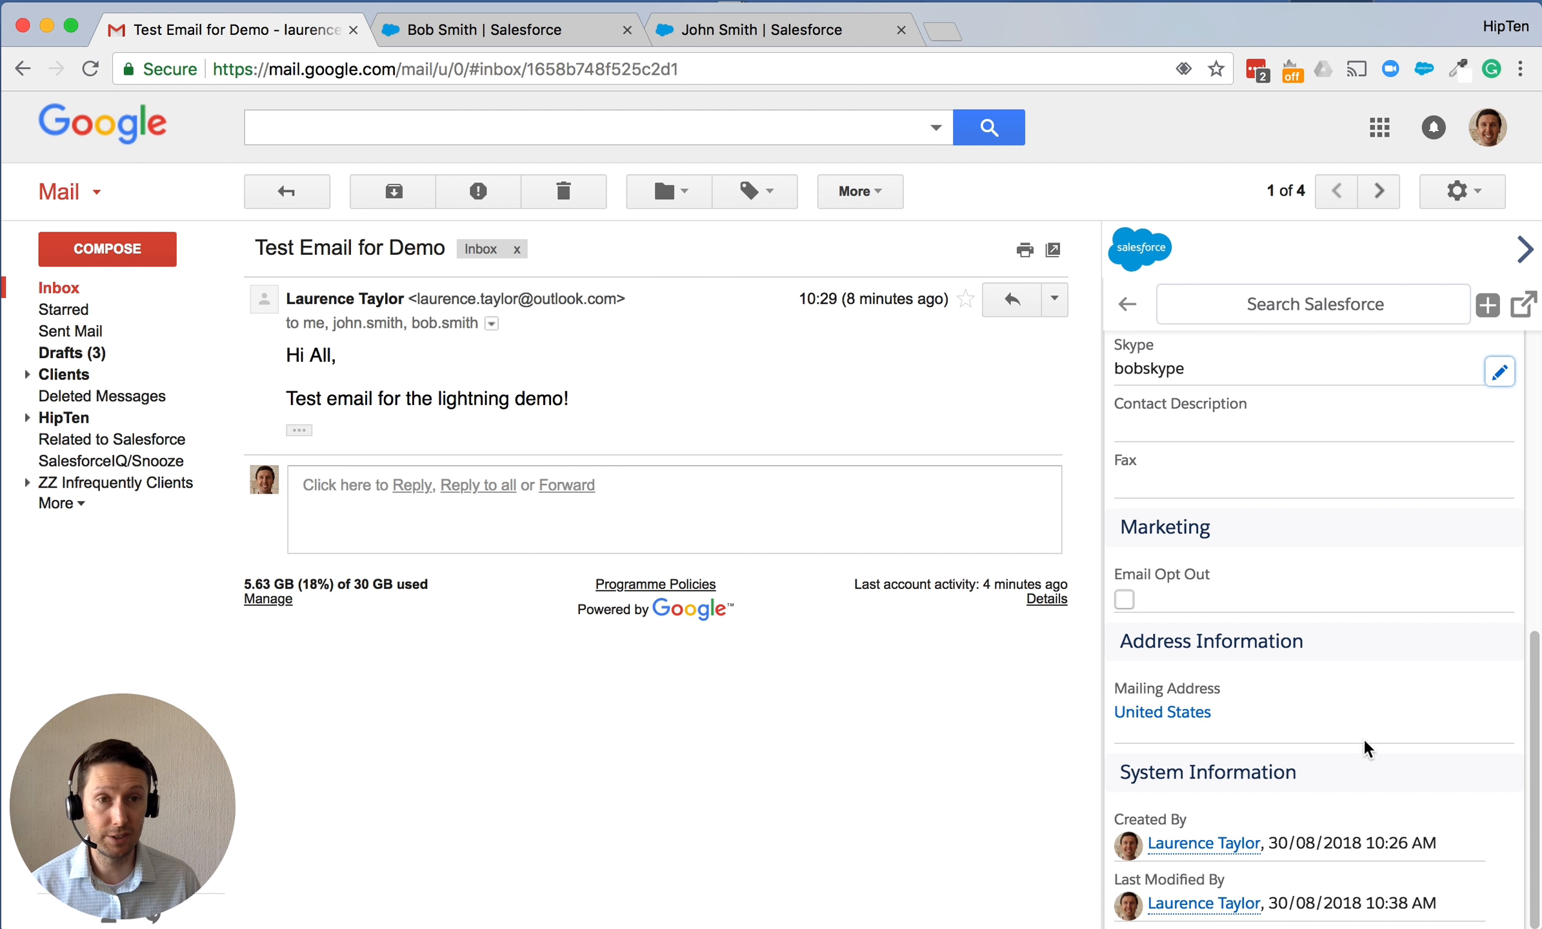
Share a Chatter post on the COO contact that mentions a colleague and reads "This person is a great lead!!".
{"action": "left_click", "coordinate": [1228, 477]}
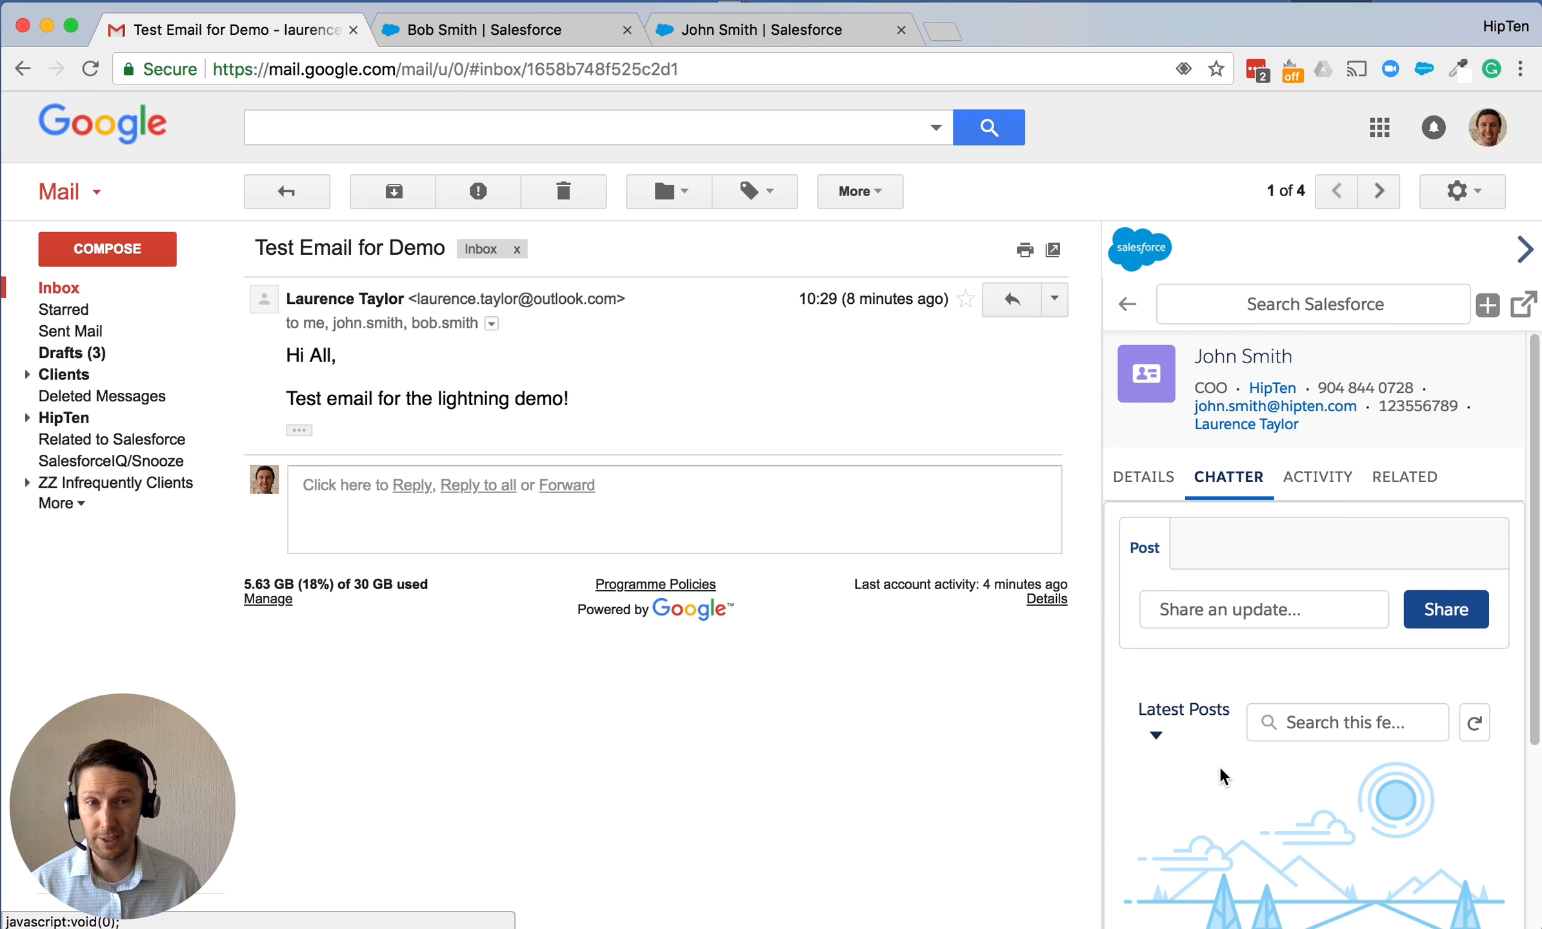
{"action": "left_click", "coordinate": [1214, 612]}
{"action": "type", "text": "@lauren"}
{"action": "key", "text": "Return"}
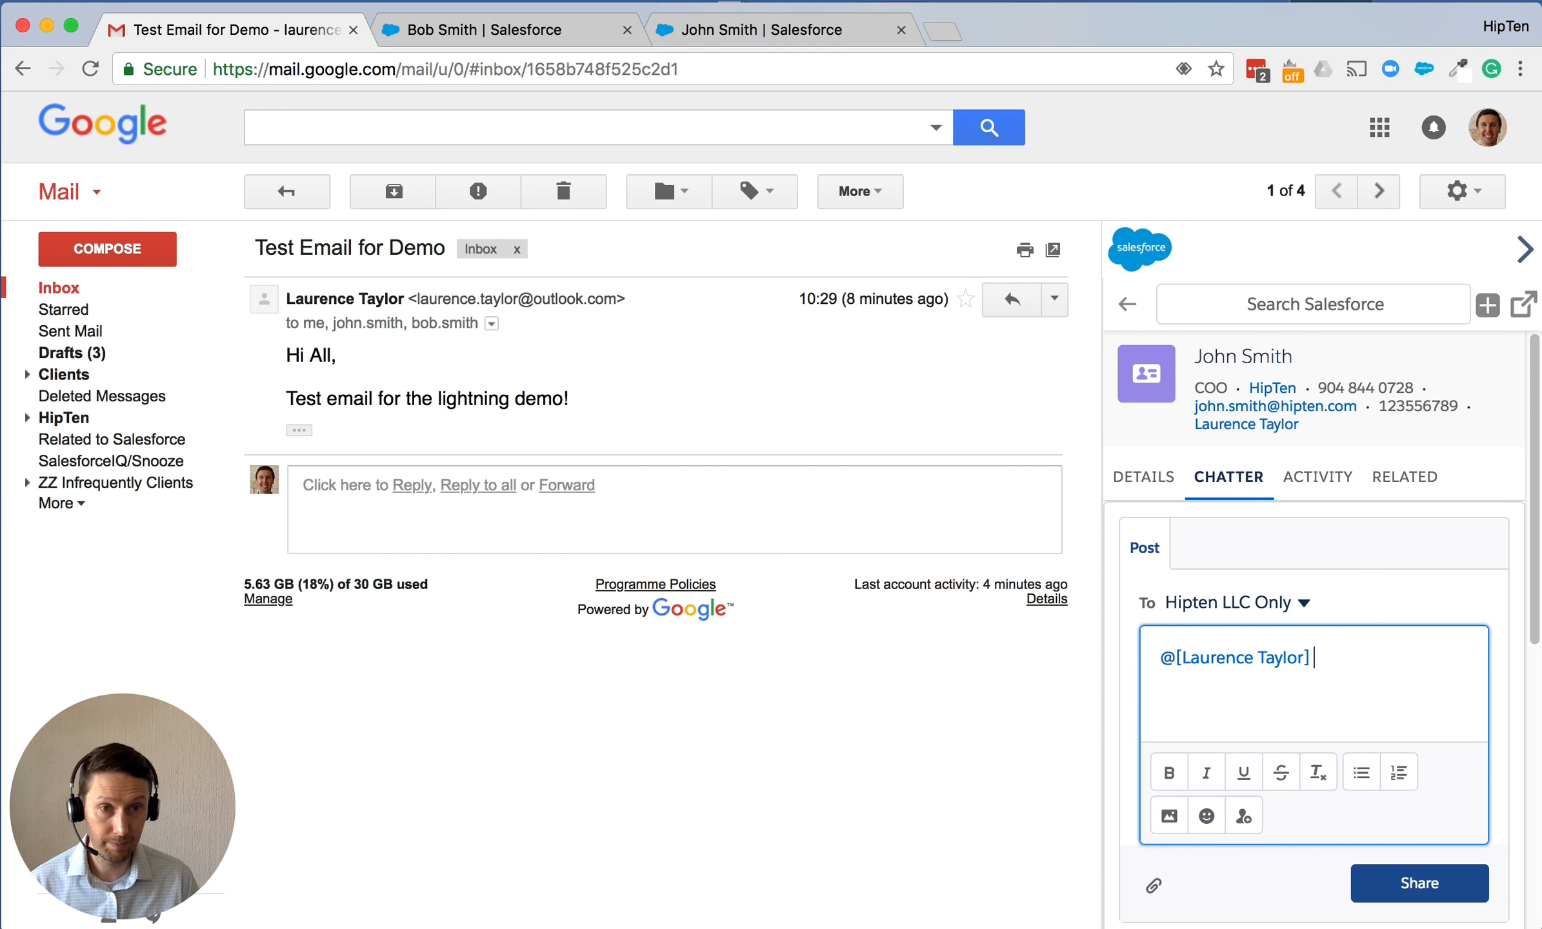
{"action": "type", "text": "This person "}
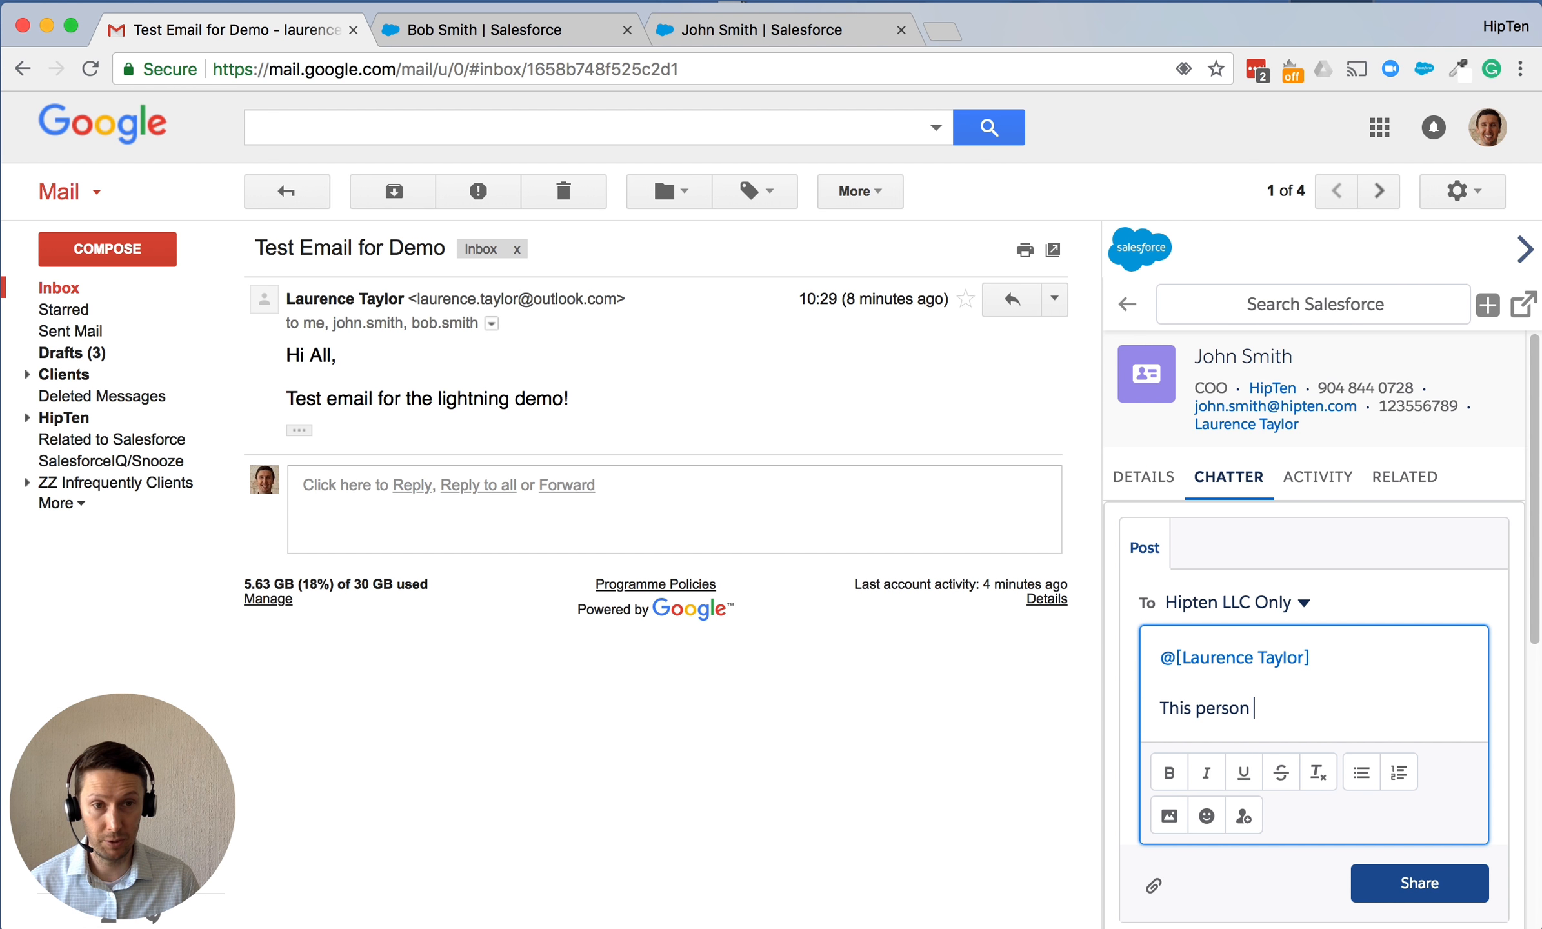
{"action": "type", "text": "is a gre"}
{"action": "key", "text": "BackSpace"}
{"action": "type", "text": "reat "}
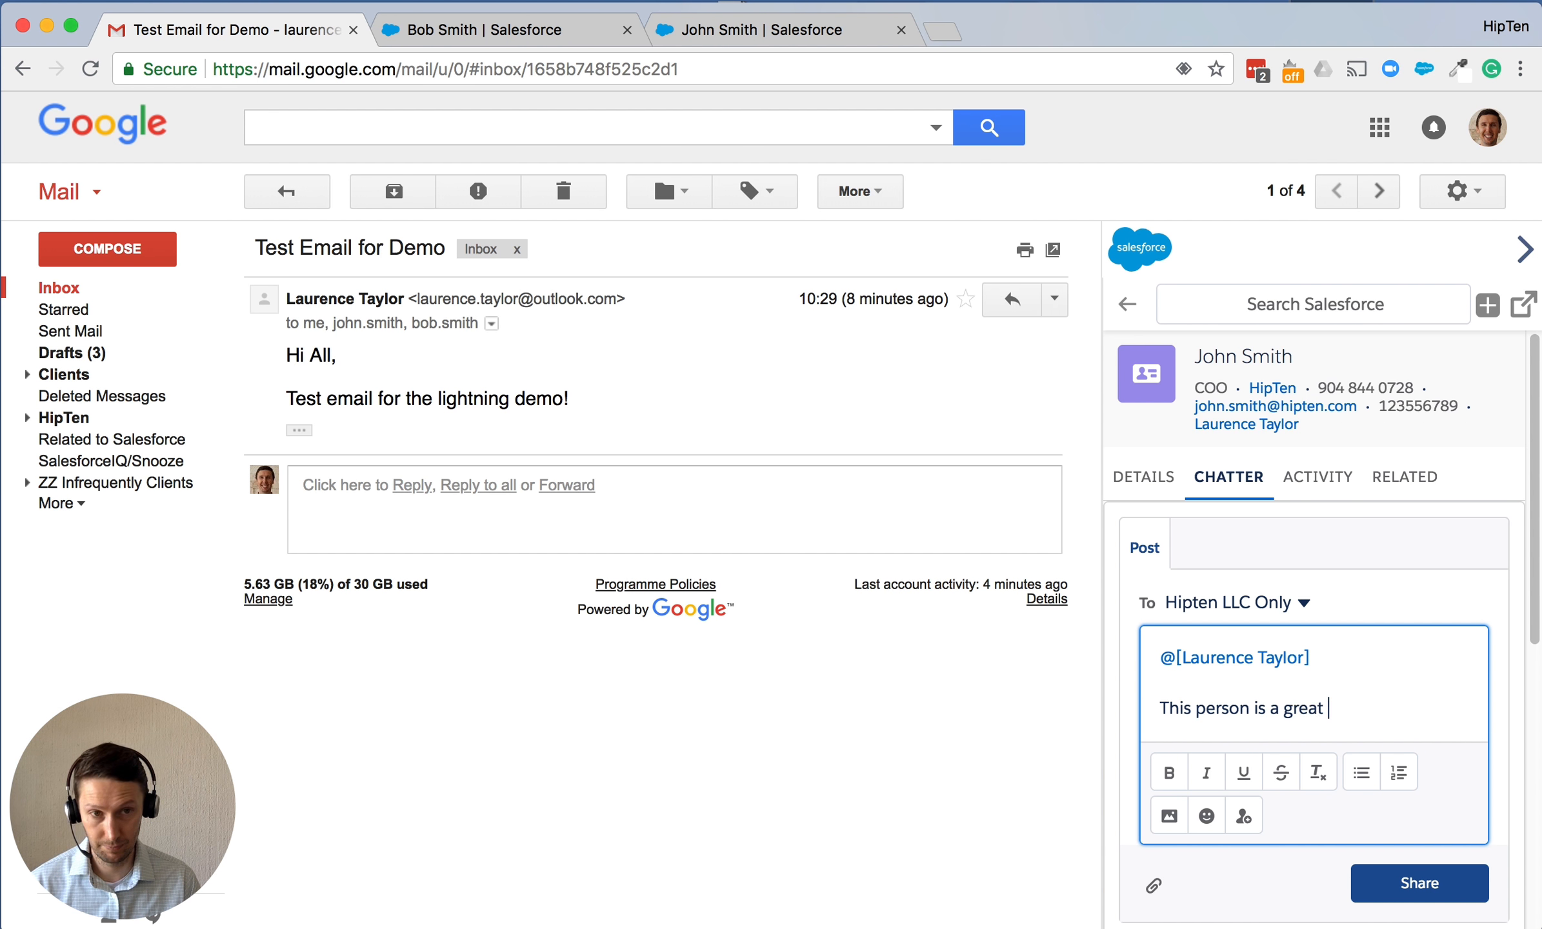
{"action": "type", "text": "lead!!"}
{"action": "left_click", "coordinate": [1410, 884]}
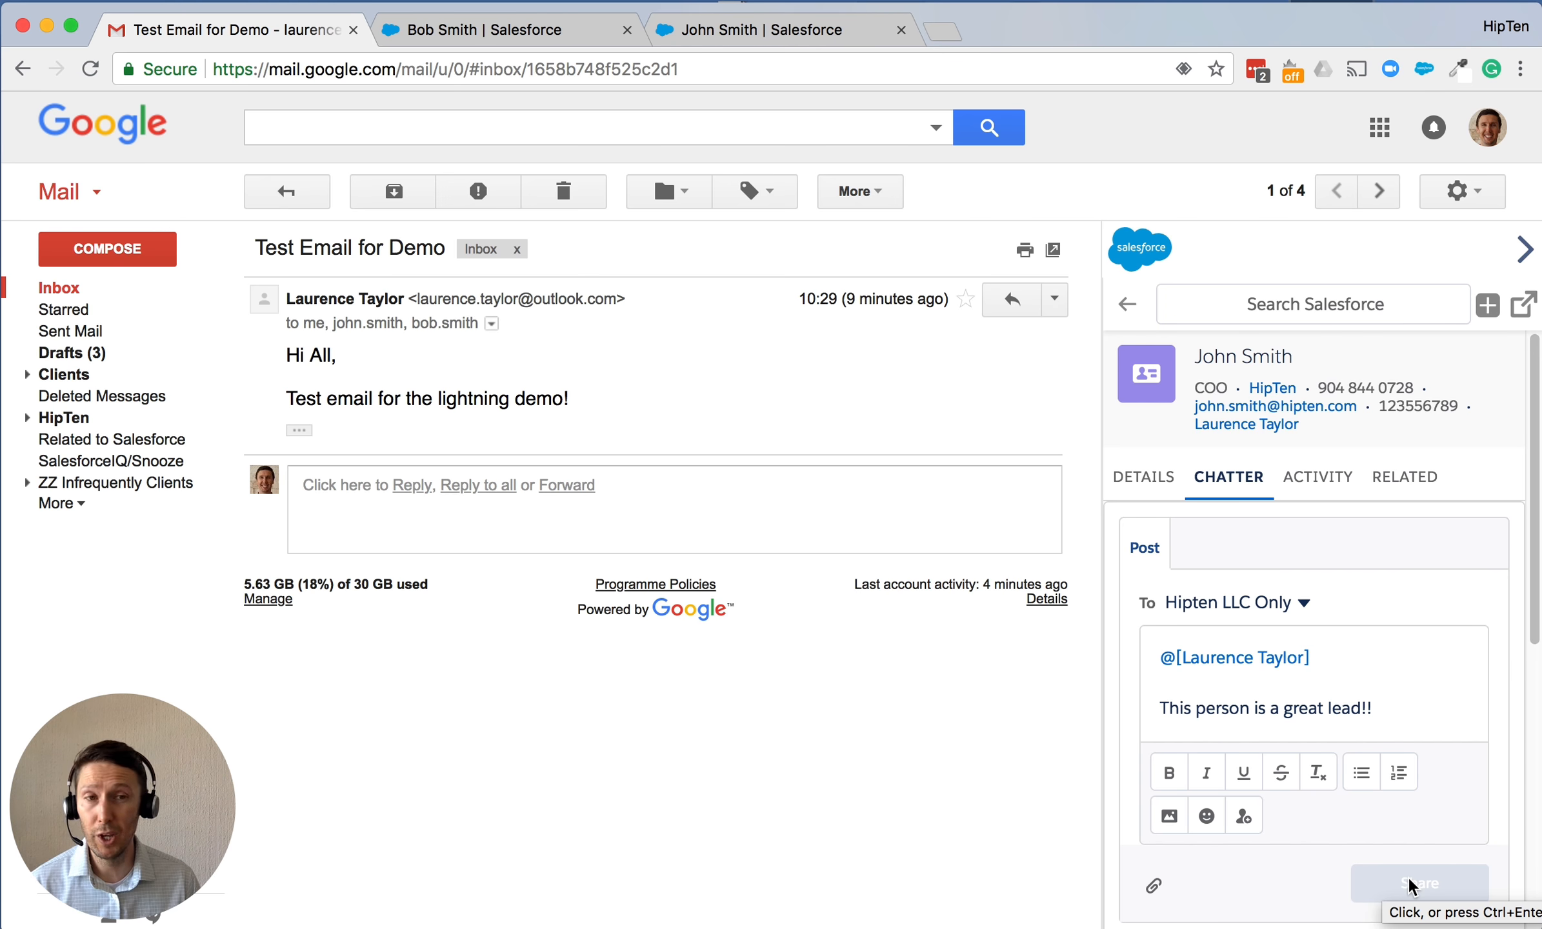
View the COO contact's related records and activity history.
{"action": "left_click", "coordinate": [1405, 492]}
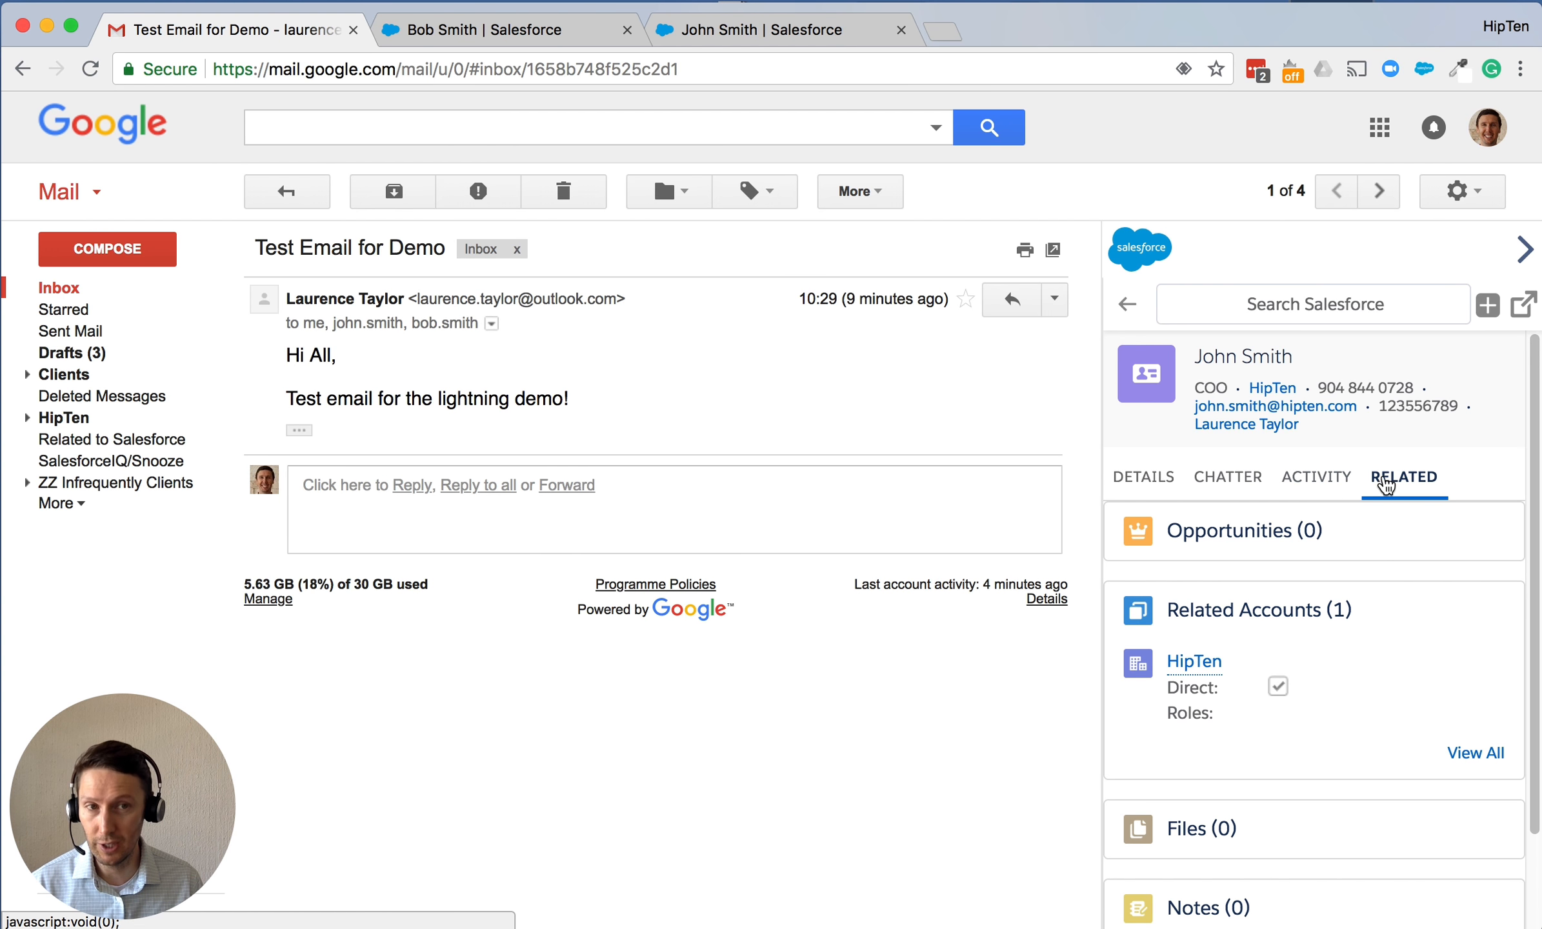
{"action": "left_click", "coordinate": [1320, 482]}
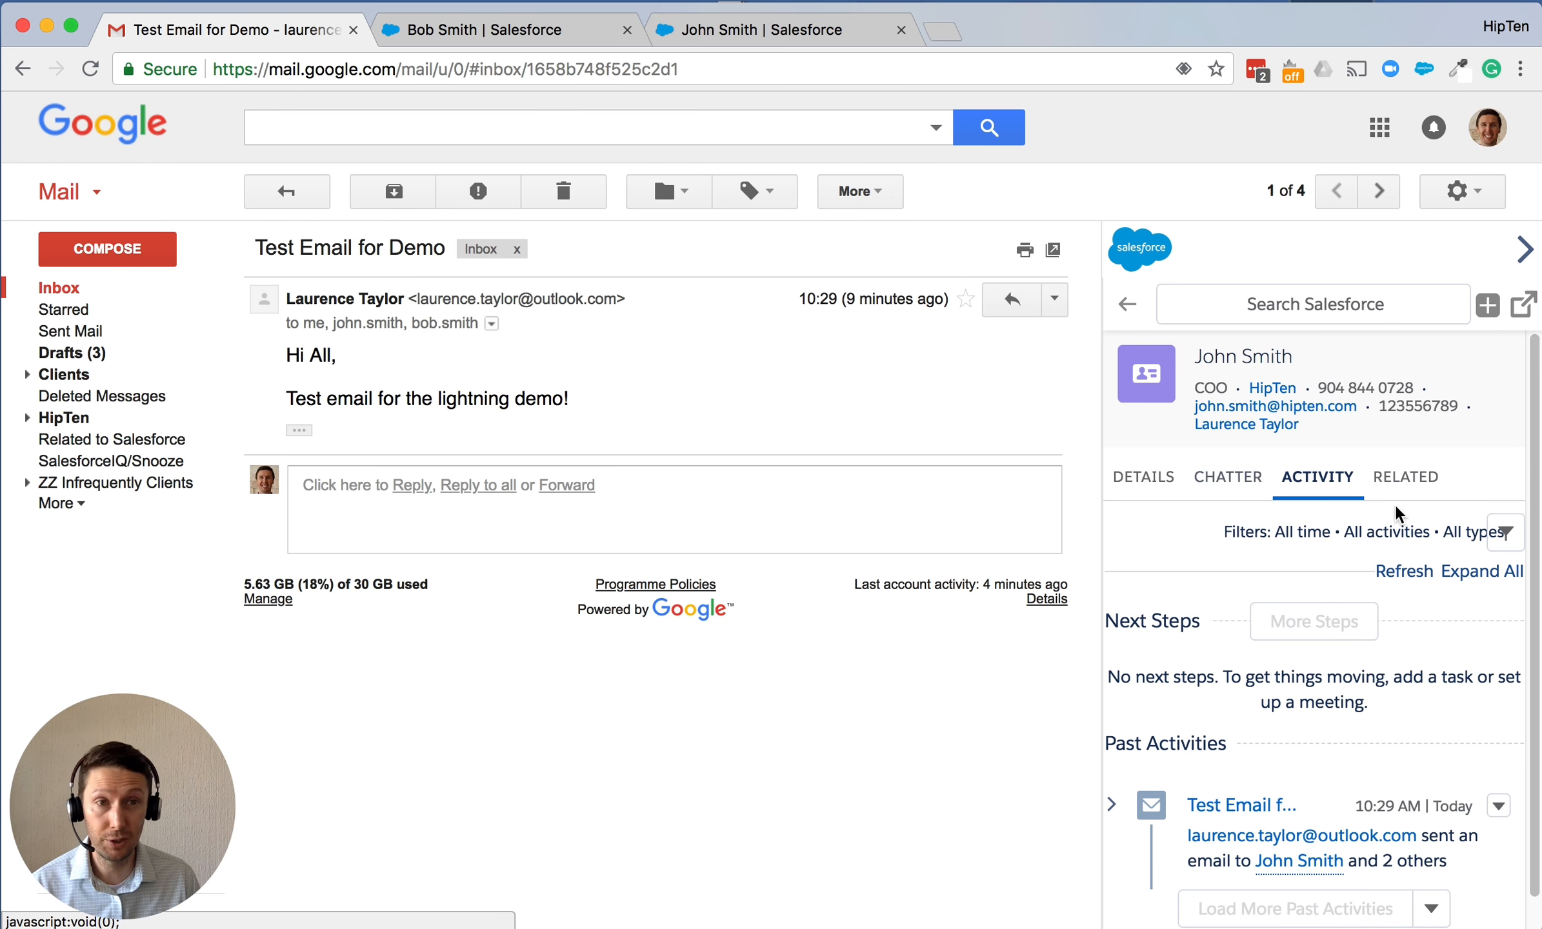
Create a Salesforce task for the COO contact with the subject Follow Up 3 months and due date 21/11/2018.
{"action": "left_click", "coordinate": [1488, 305]}
{"action": "left_click", "coordinate": [1367, 408]}
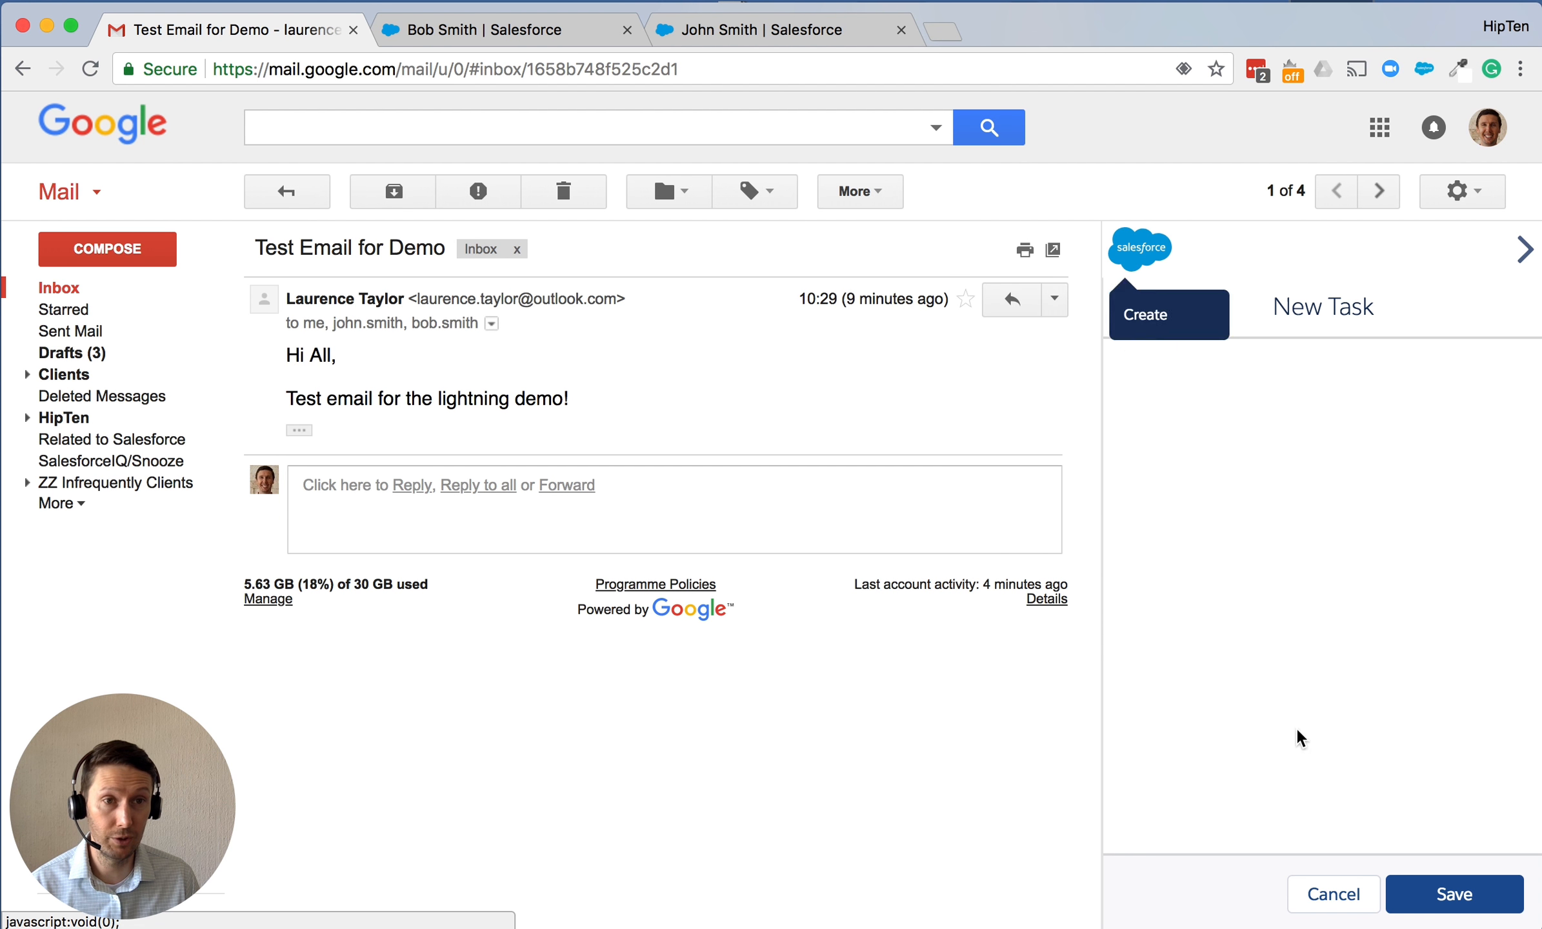
{"action": "left_click", "coordinate": [1236, 526]}
{"action": "left_click", "coordinate": [1228, 454]}
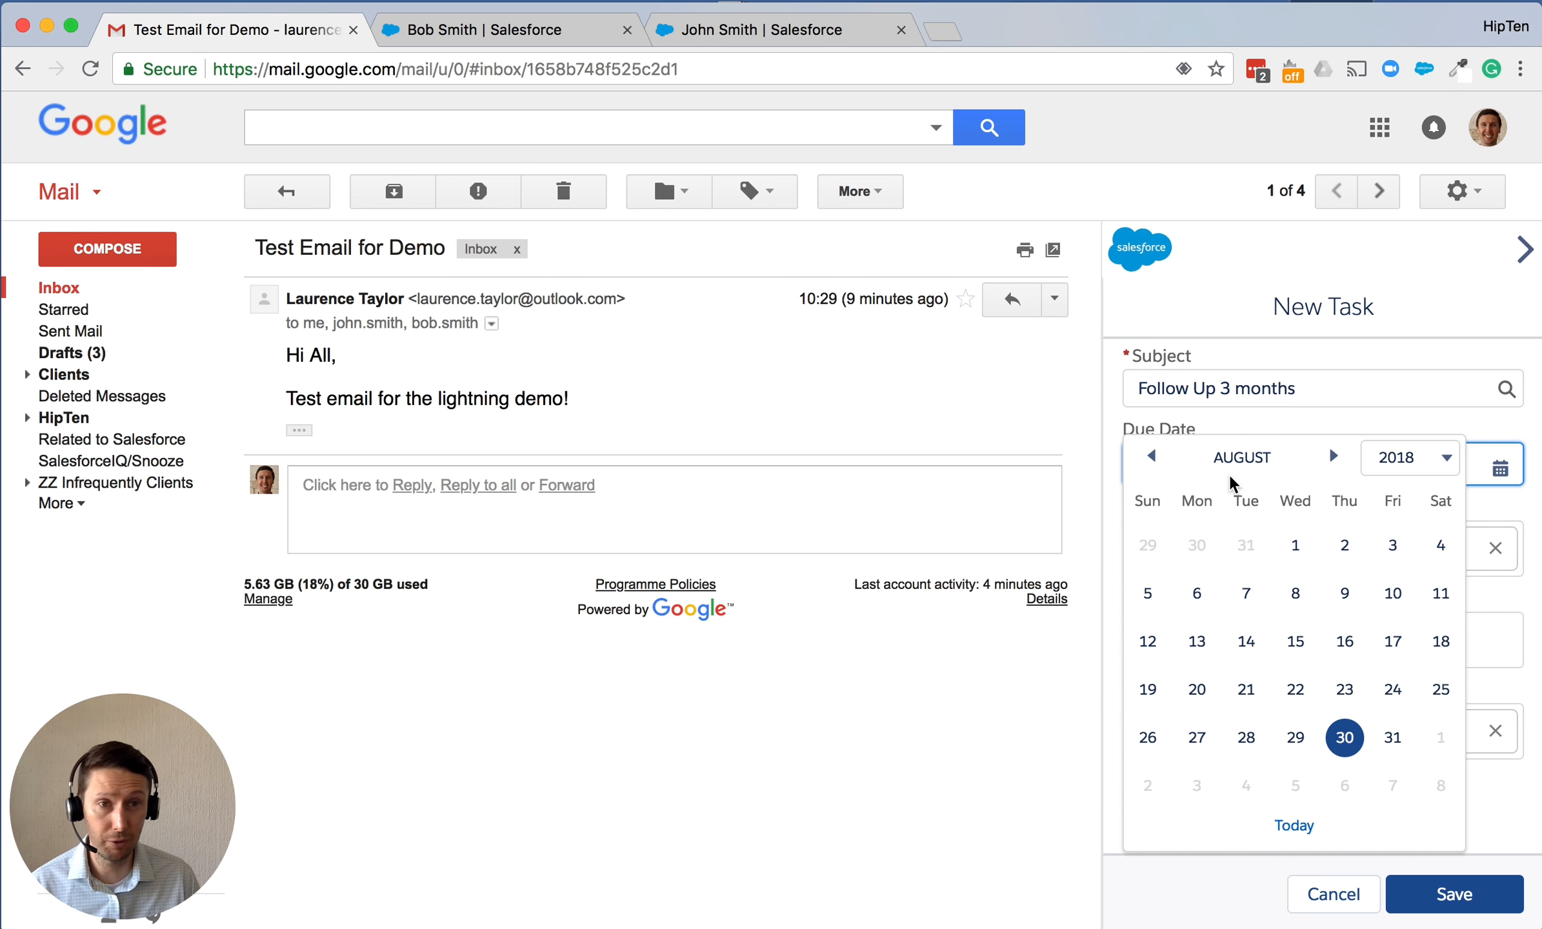
{"action": "left_click", "coordinate": [1345, 459]}
{"action": "left_click", "coordinate": [1345, 460]}
{"action": "left_click", "coordinate": [1344, 459]}
{"action": "left_click", "coordinate": [1295, 688]}
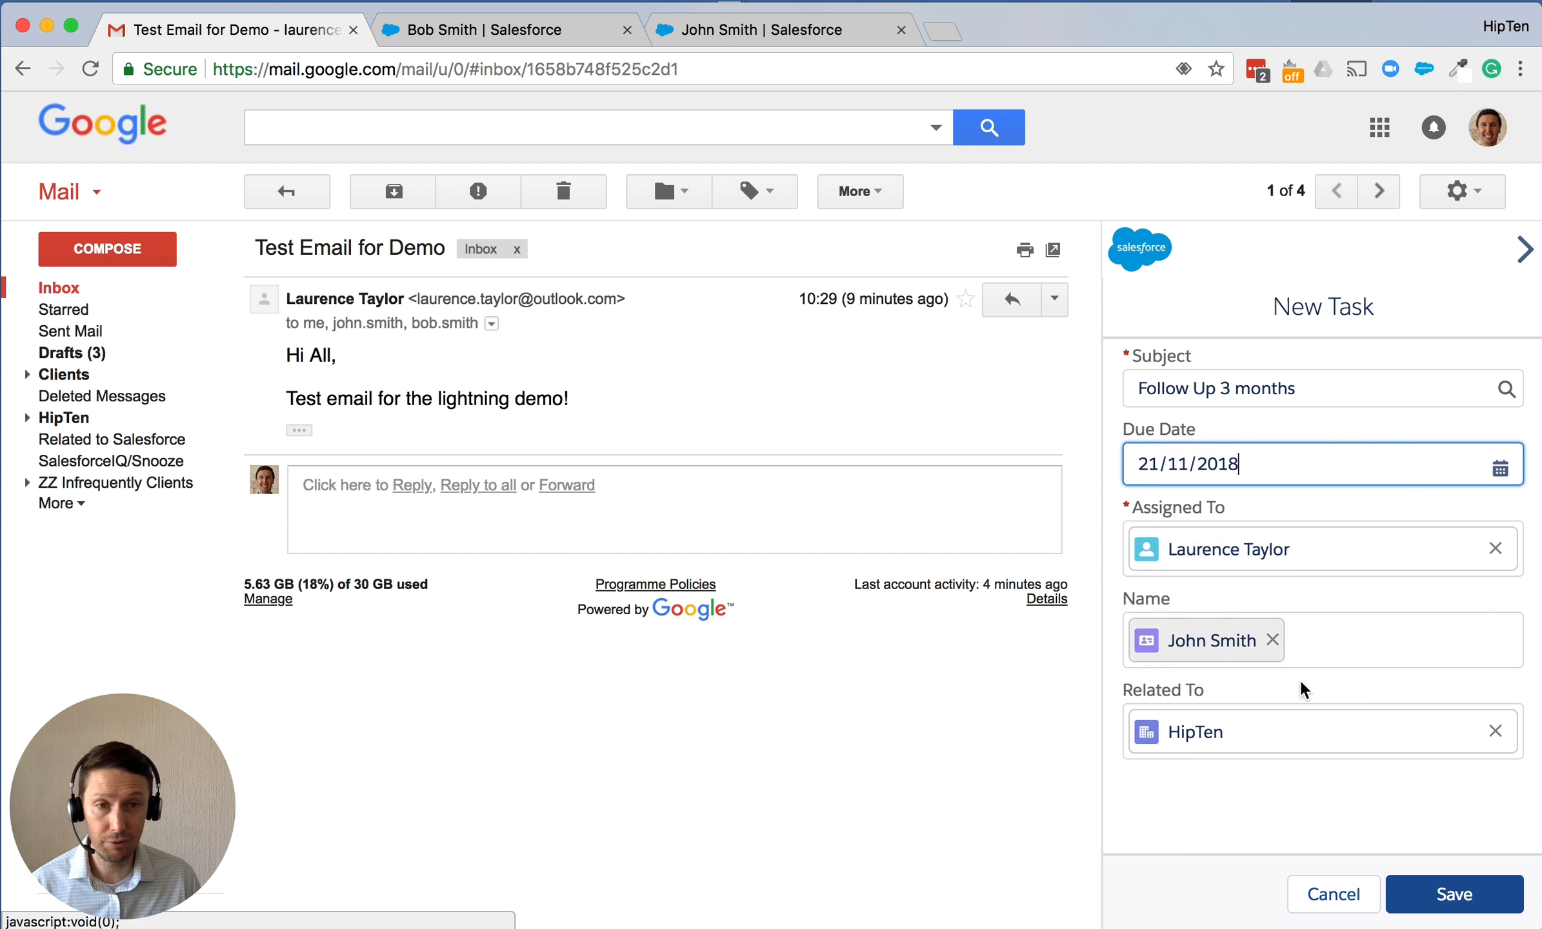
{"action": "left_click", "coordinate": [1454, 893]}
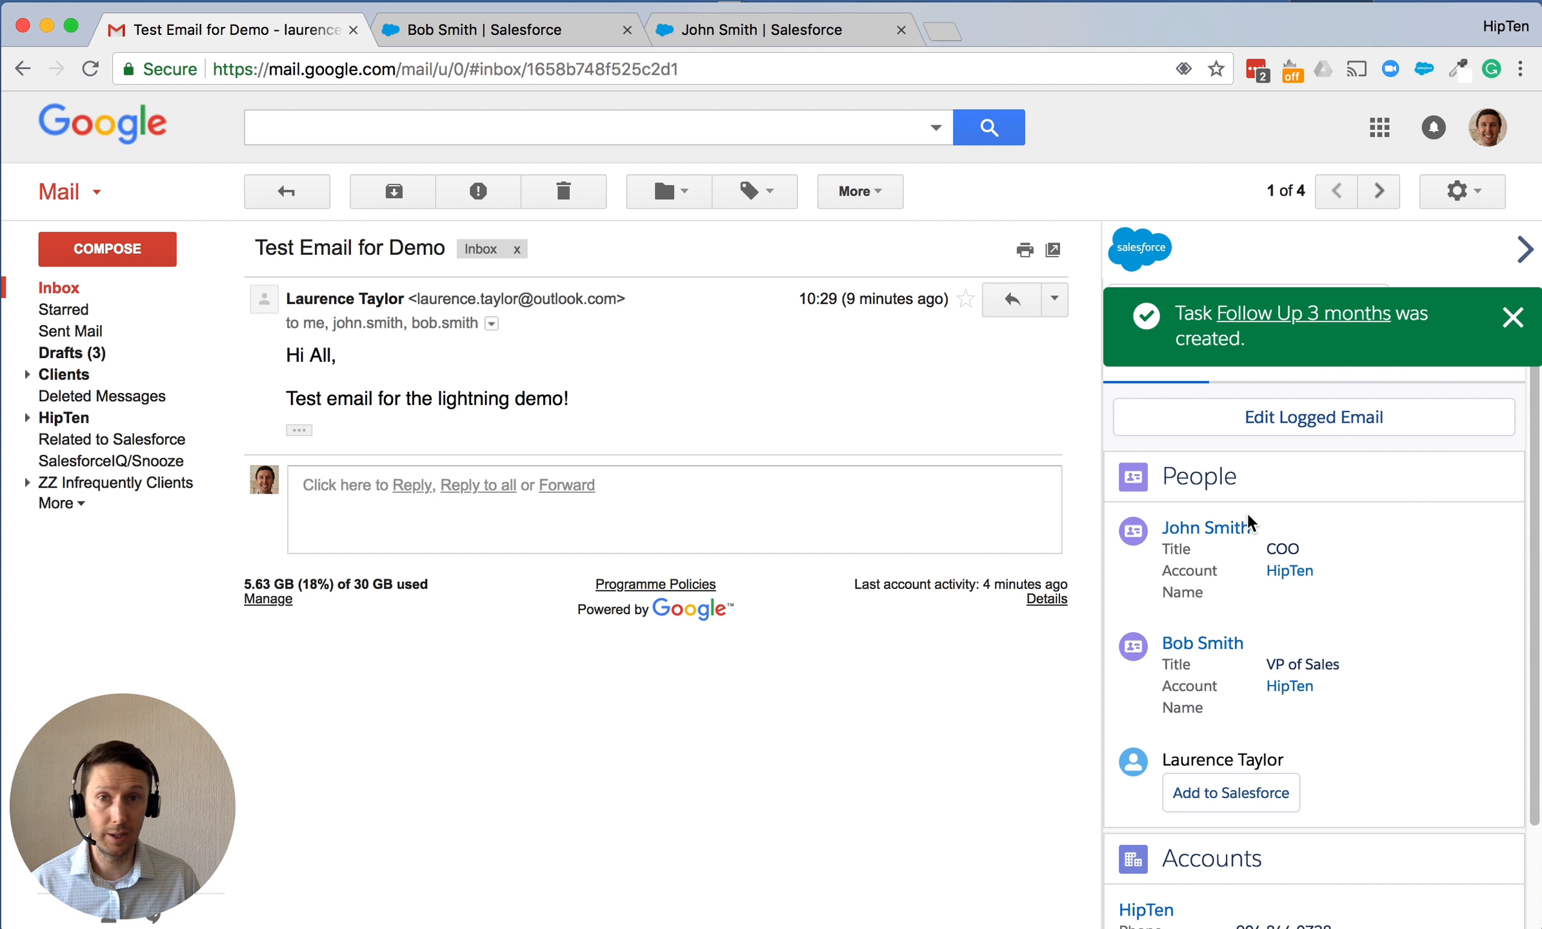
View the COO contact's activity history, dismiss the task creation message and return to the related records.
{"action": "left_click", "coordinate": [1202, 528]}
{"action": "left_click", "coordinate": [1315, 490]}
{"action": "left_click", "coordinate": [1523, 325]}
{"action": "left_click", "coordinate": [1144, 313]}
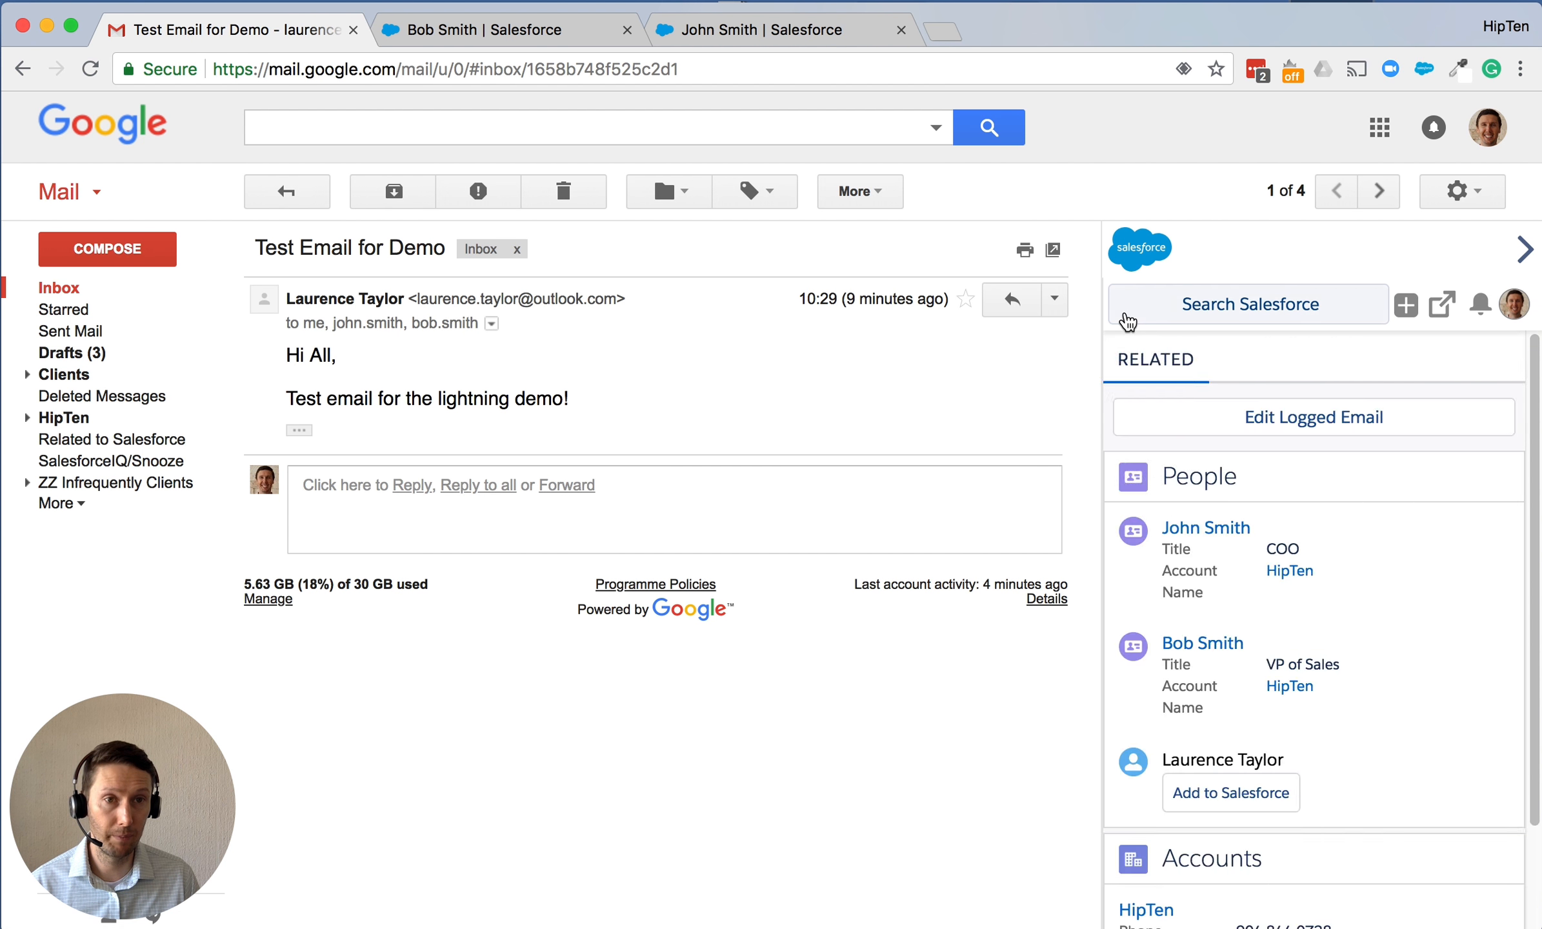
Refresh and check the VP of Sales contact's activity history, and return to the related records.
{"action": "left_click", "coordinate": [1201, 643]}
{"action": "left_click", "coordinate": [1331, 485]}
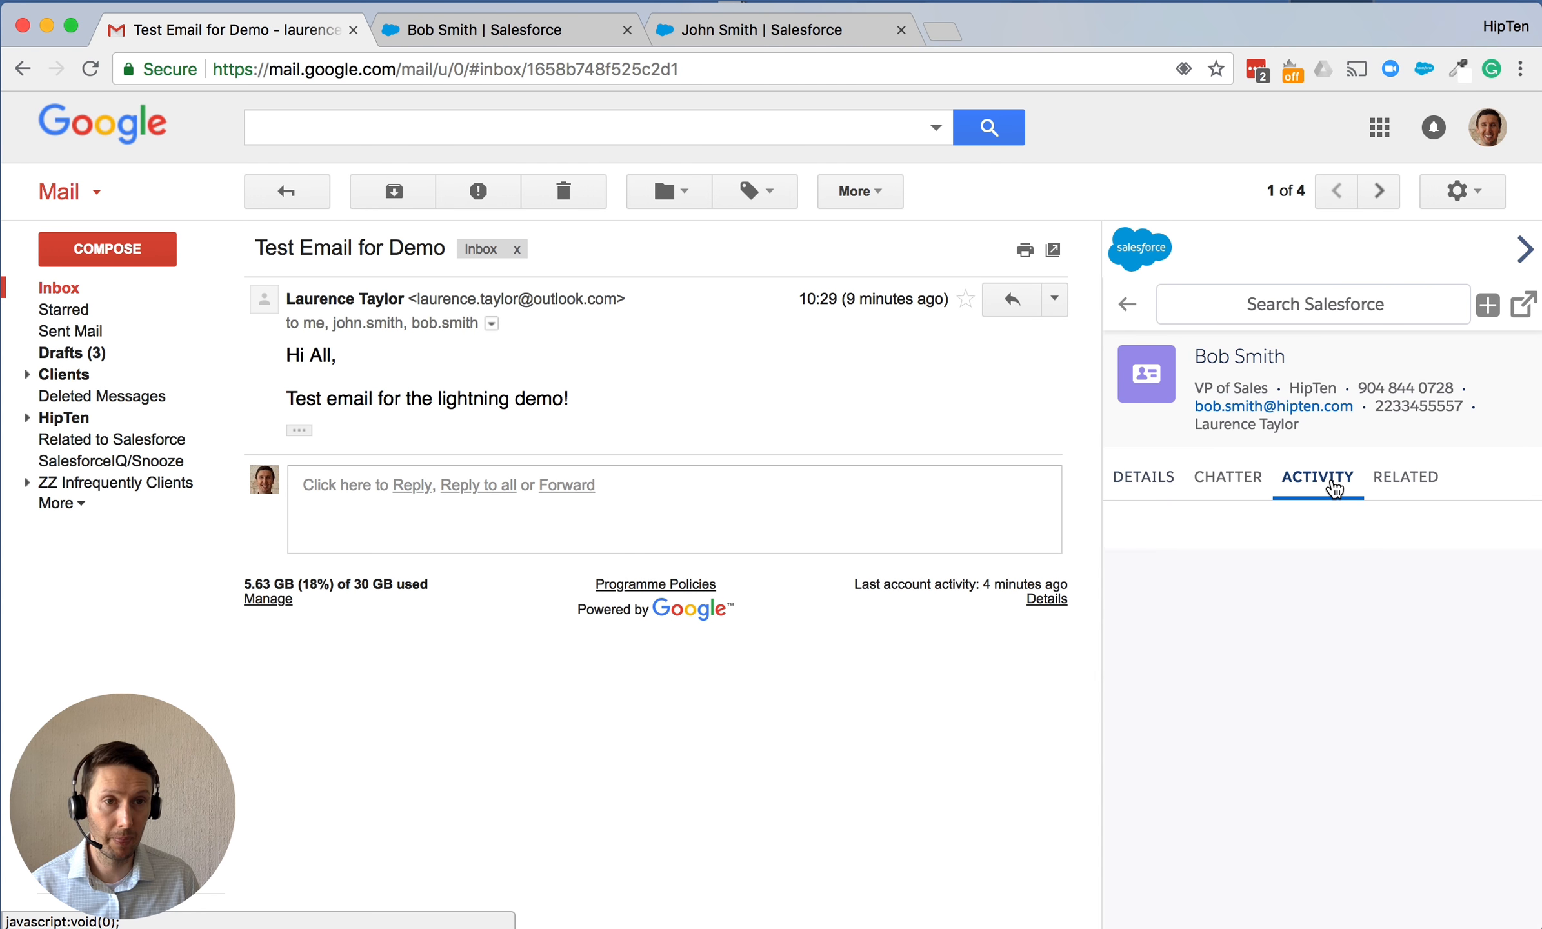
{"action": "scroll", "coordinate": [1334, 652], "scroll_direction": "down", "scroll_amount": 1}
{"action": "left_click", "coordinate": [1405, 538]}
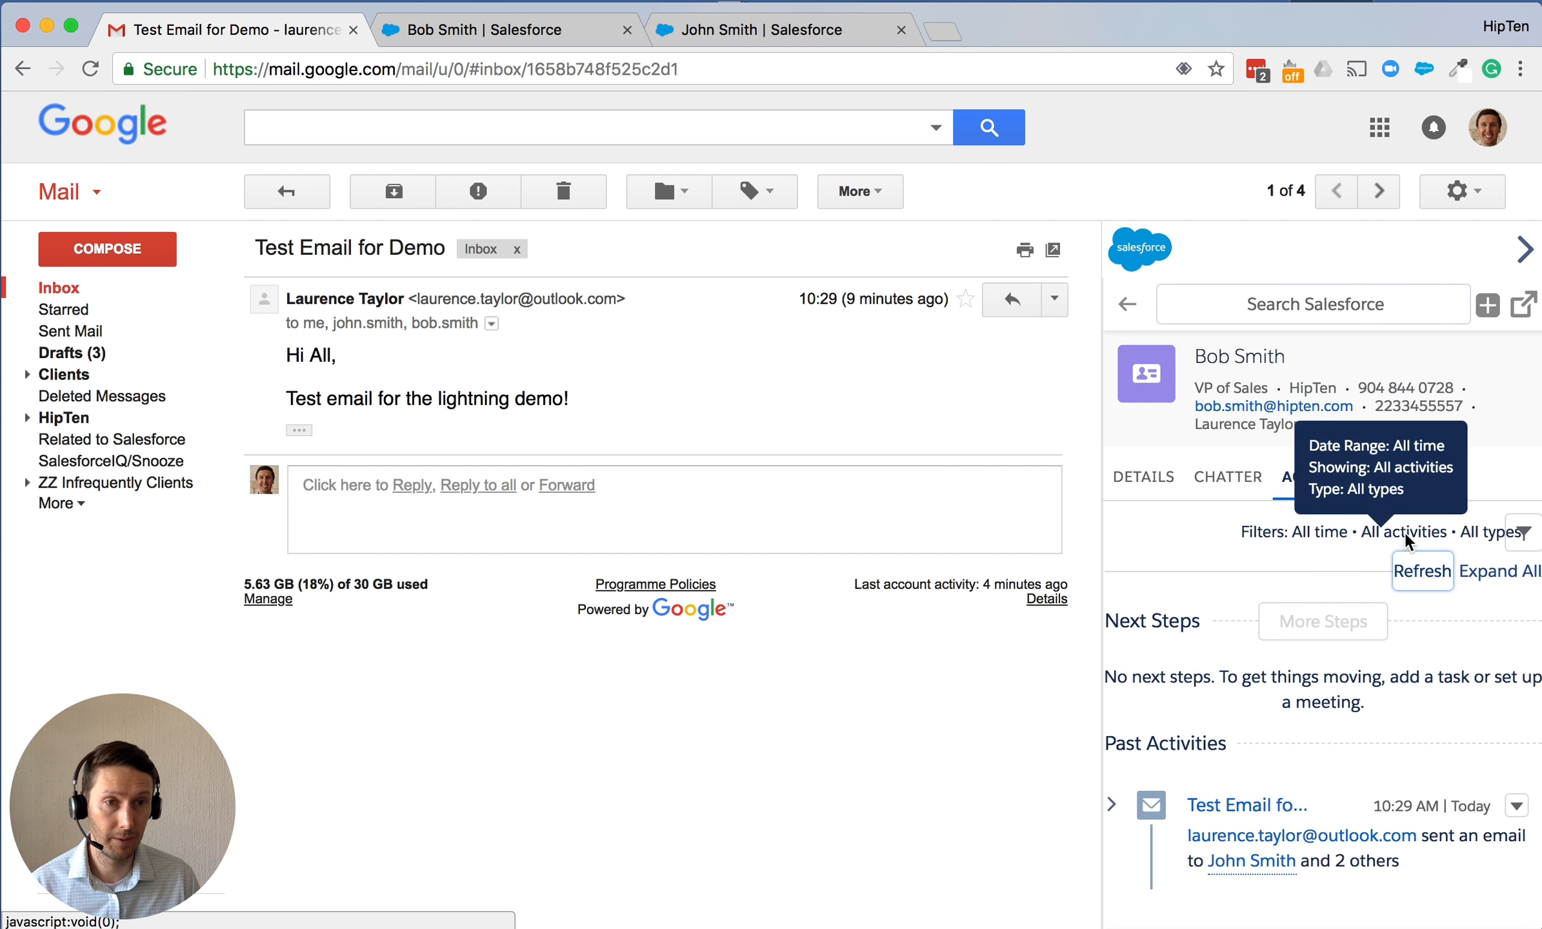
{"action": "left_click", "coordinate": [1127, 304]}
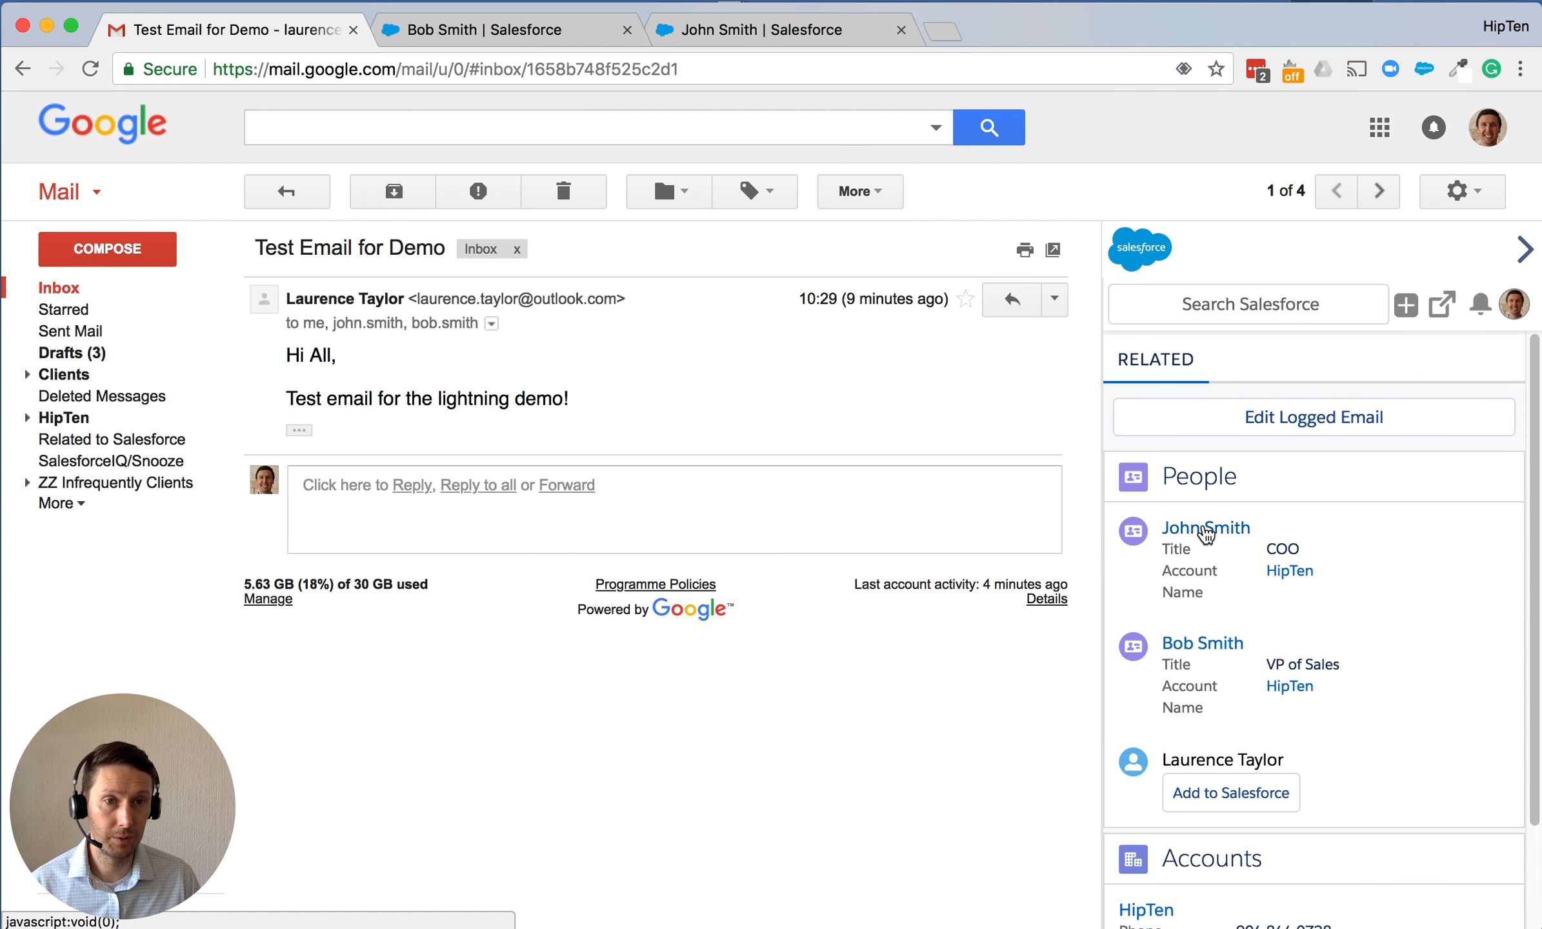
Open the COO contact's activity history and refresh it to check for the follow-up task.
{"action": "left_click", "coordinate": [1192, 526]}
{"action": "left_click", "coordinate": [1317, 477]}
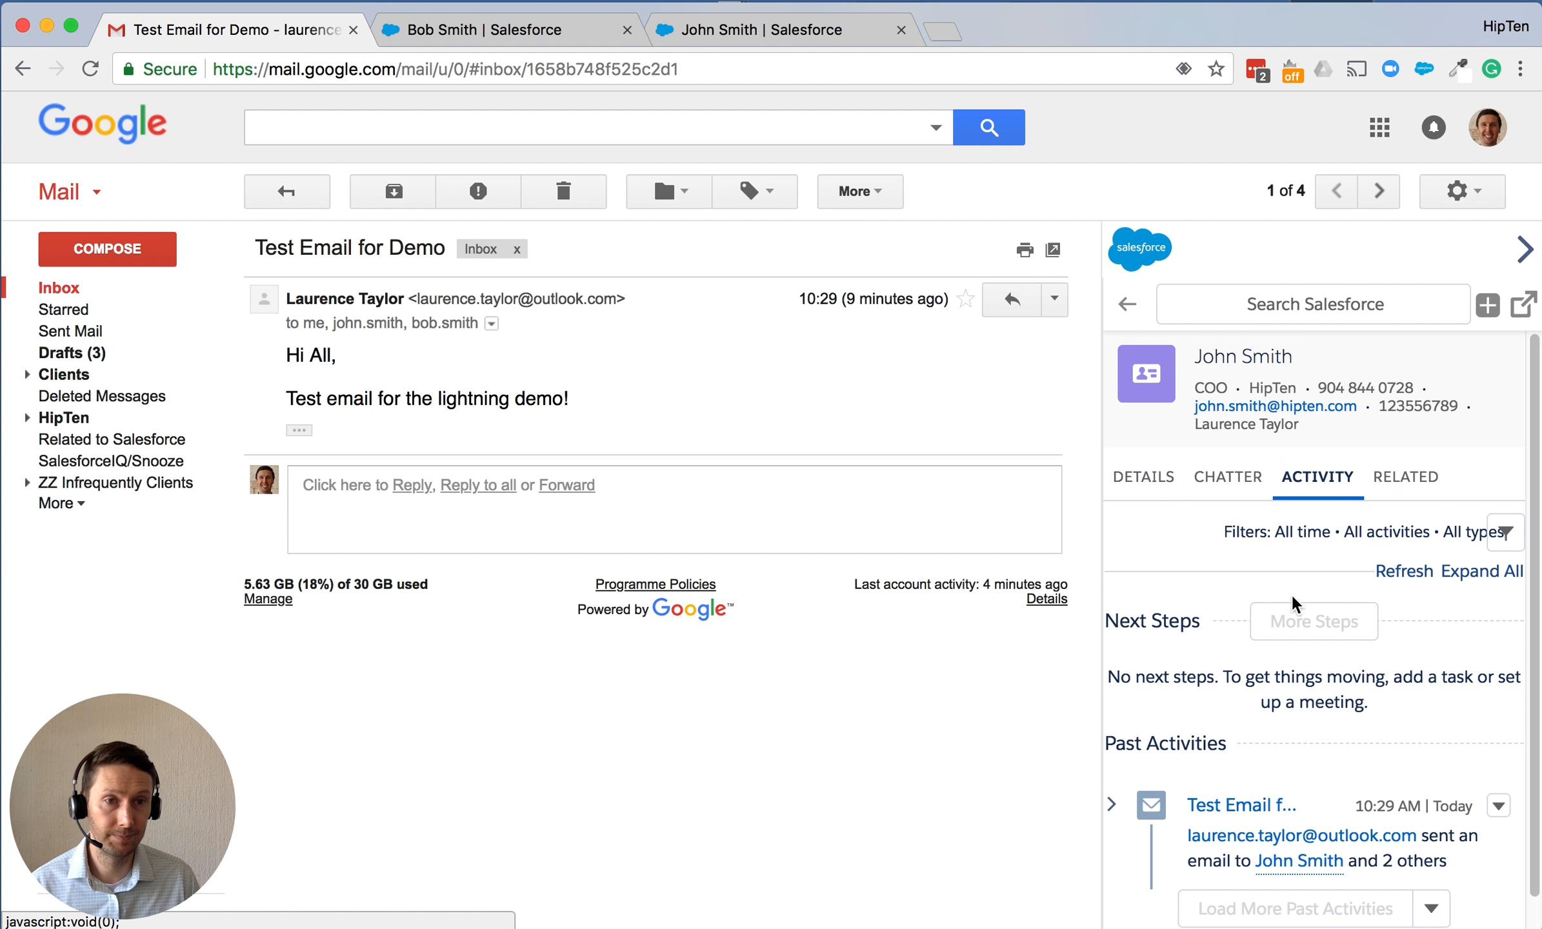
{"action": "left_click", "coordinate": [1405, 571]}
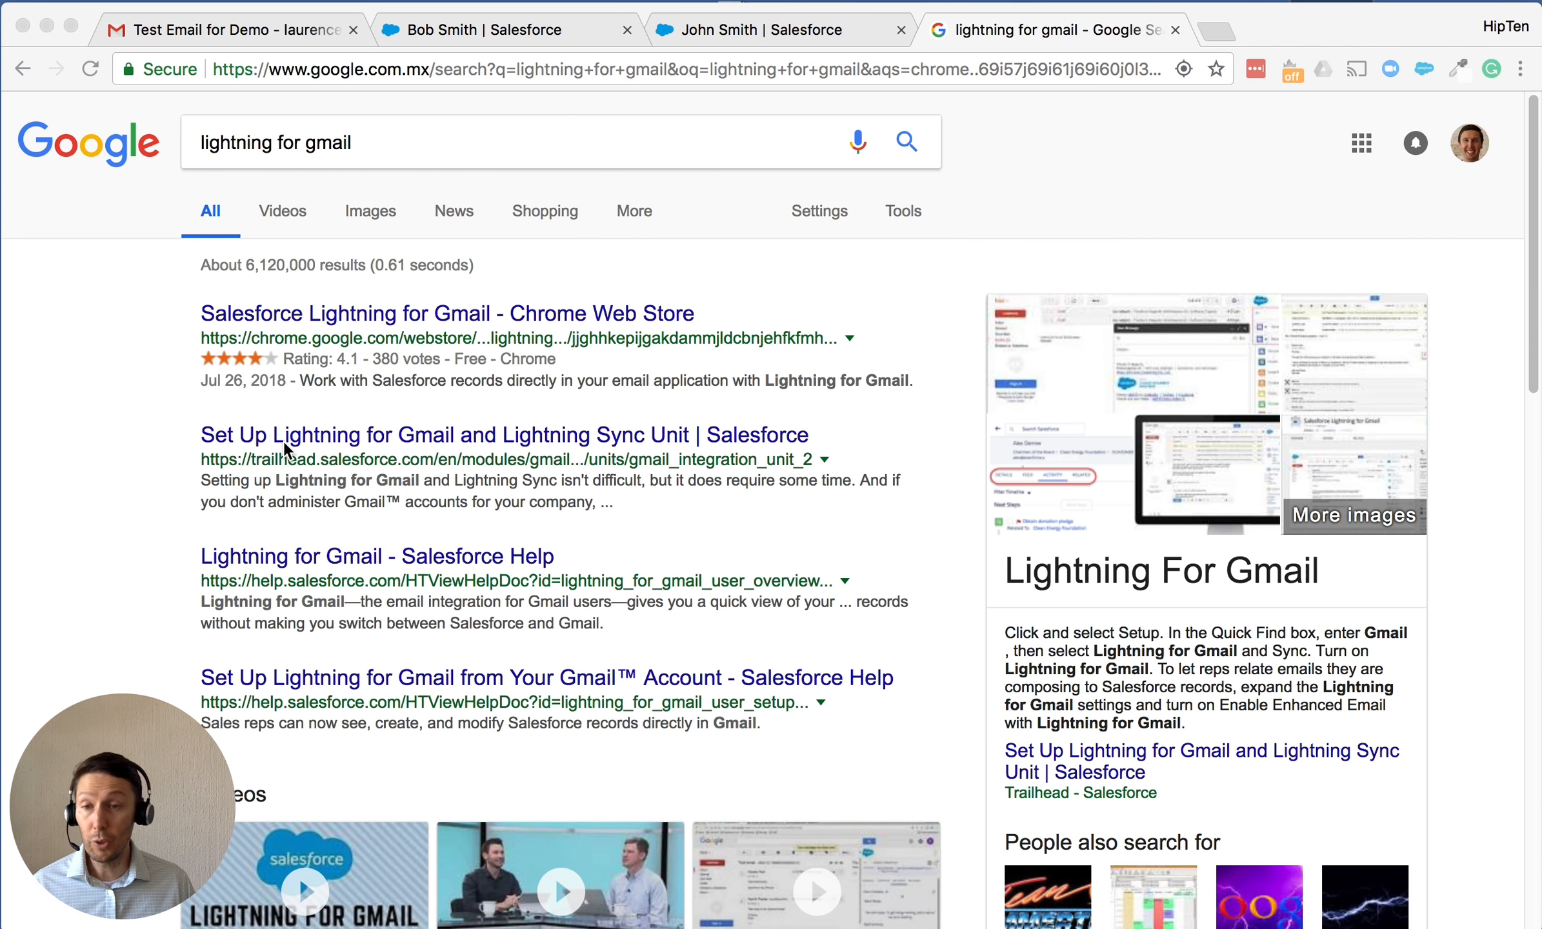
From the Google results for lightning for gmail, open the Chrome Web Store page of Salesforce Lightning for Gmail.
{"action": "left_click", "coordinate": [379, 140]}
{"action": "left_click_drag", "start_coordinate": [415, 146], "coordinate": [177, 150]}
{"action": "left_click", "coordinate": [378, 151]}
{"action": "left_click", "coordinate": [133, 359]}
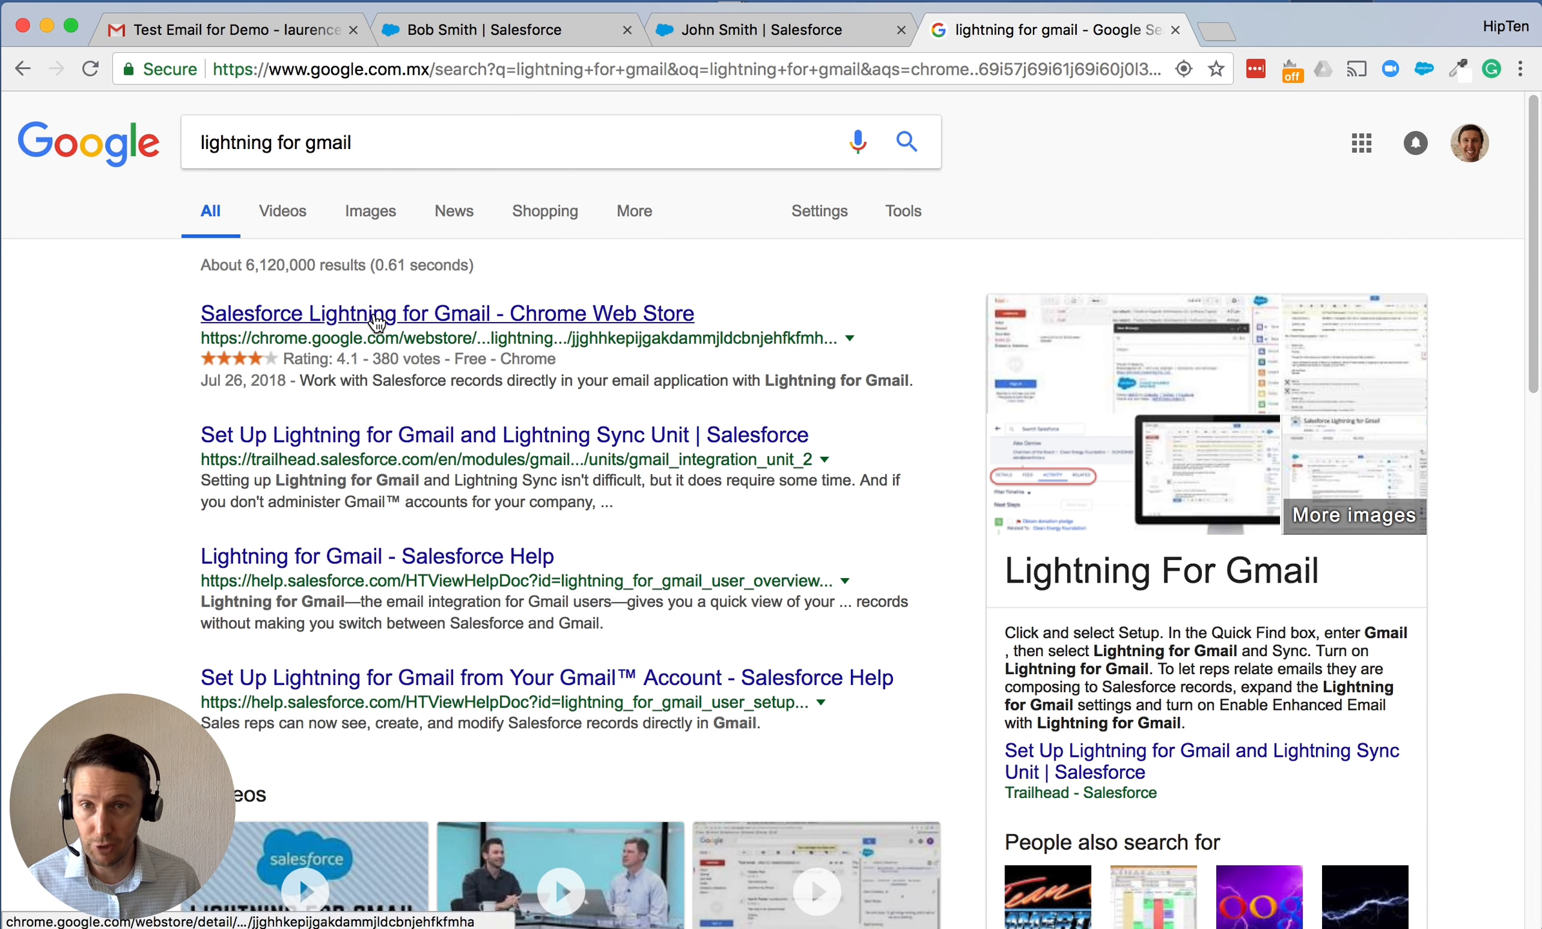
{"action": "left_click", "coordinate": [378, 320]}
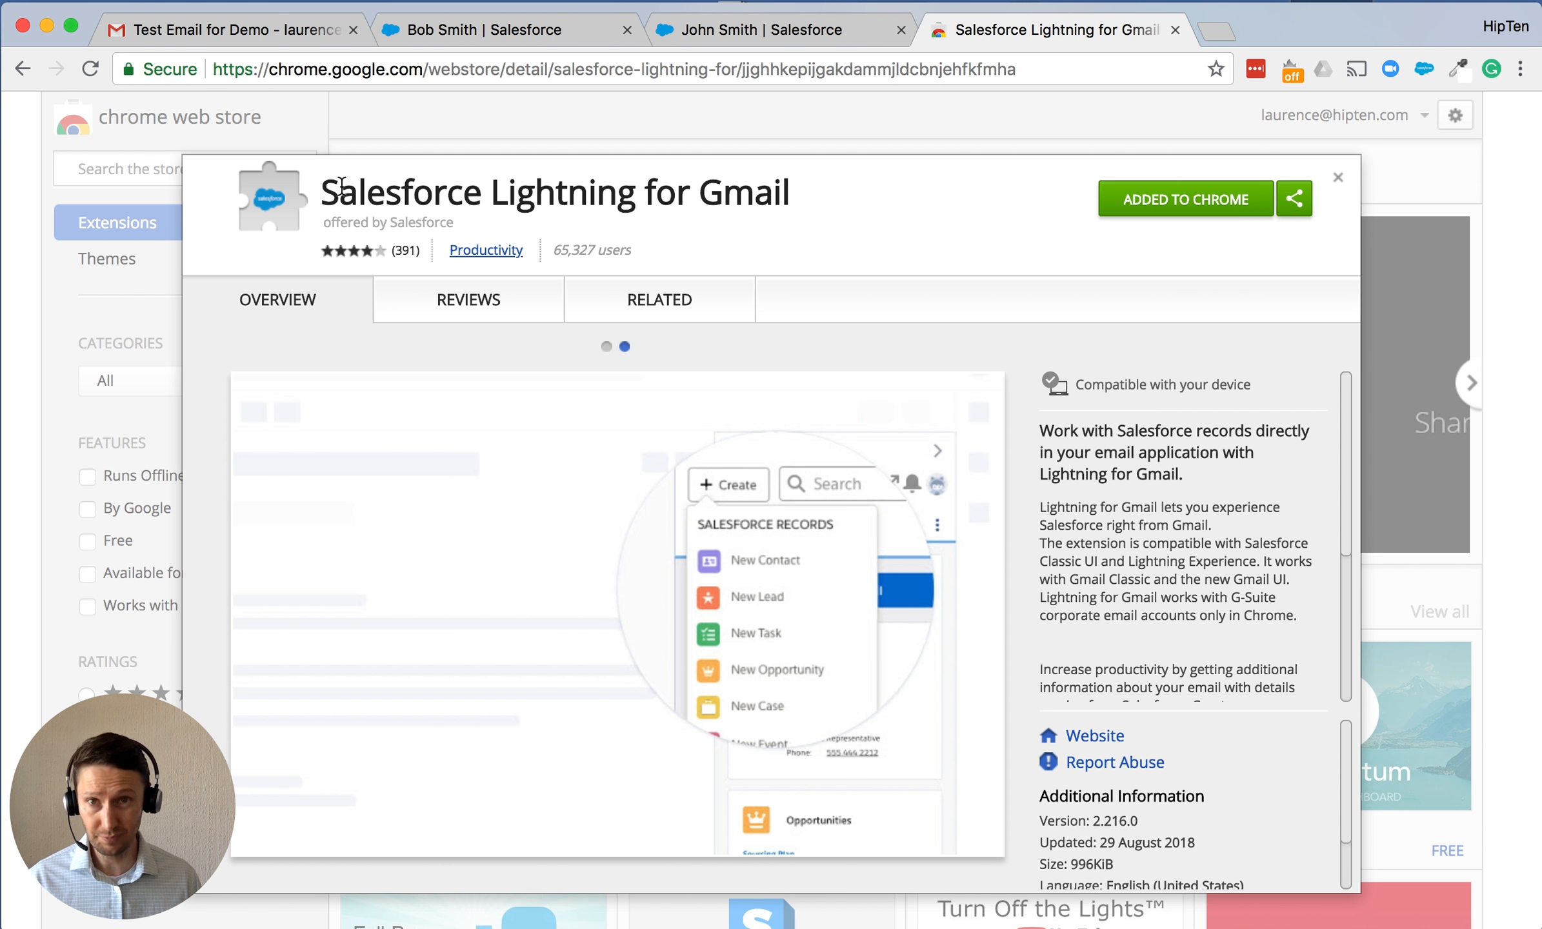
Return to the test email in Gmail, and collapse and reopen the Salesforce side panel.
{"action": "left_click", "coordinate": [187, 40]}
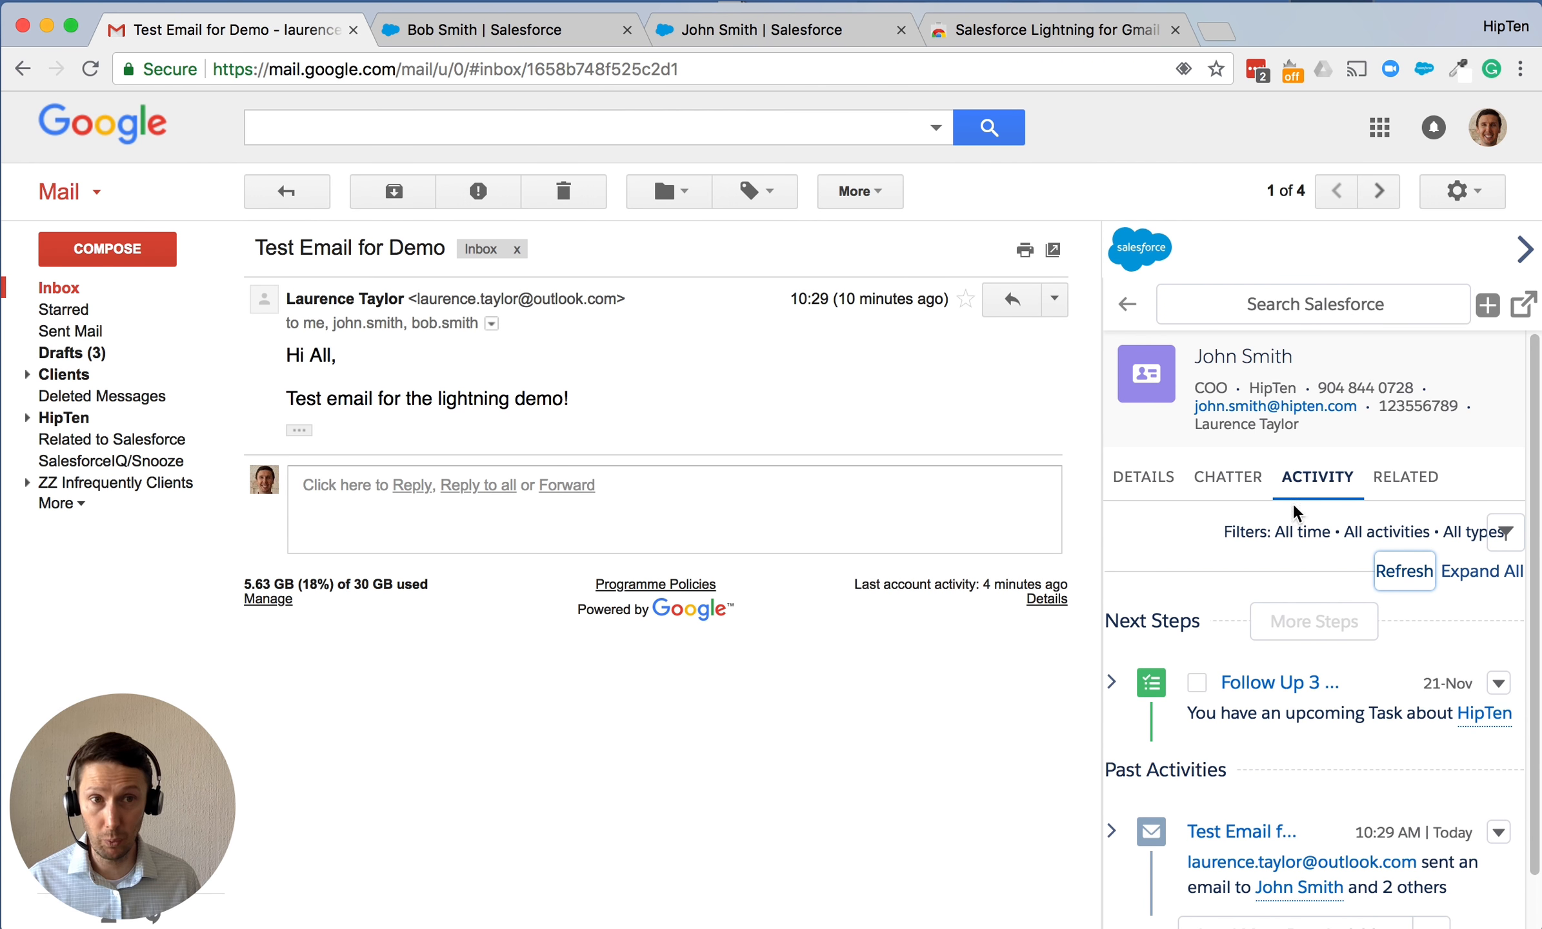
{"action": "left_click", "coordinate": [1524, 251]}
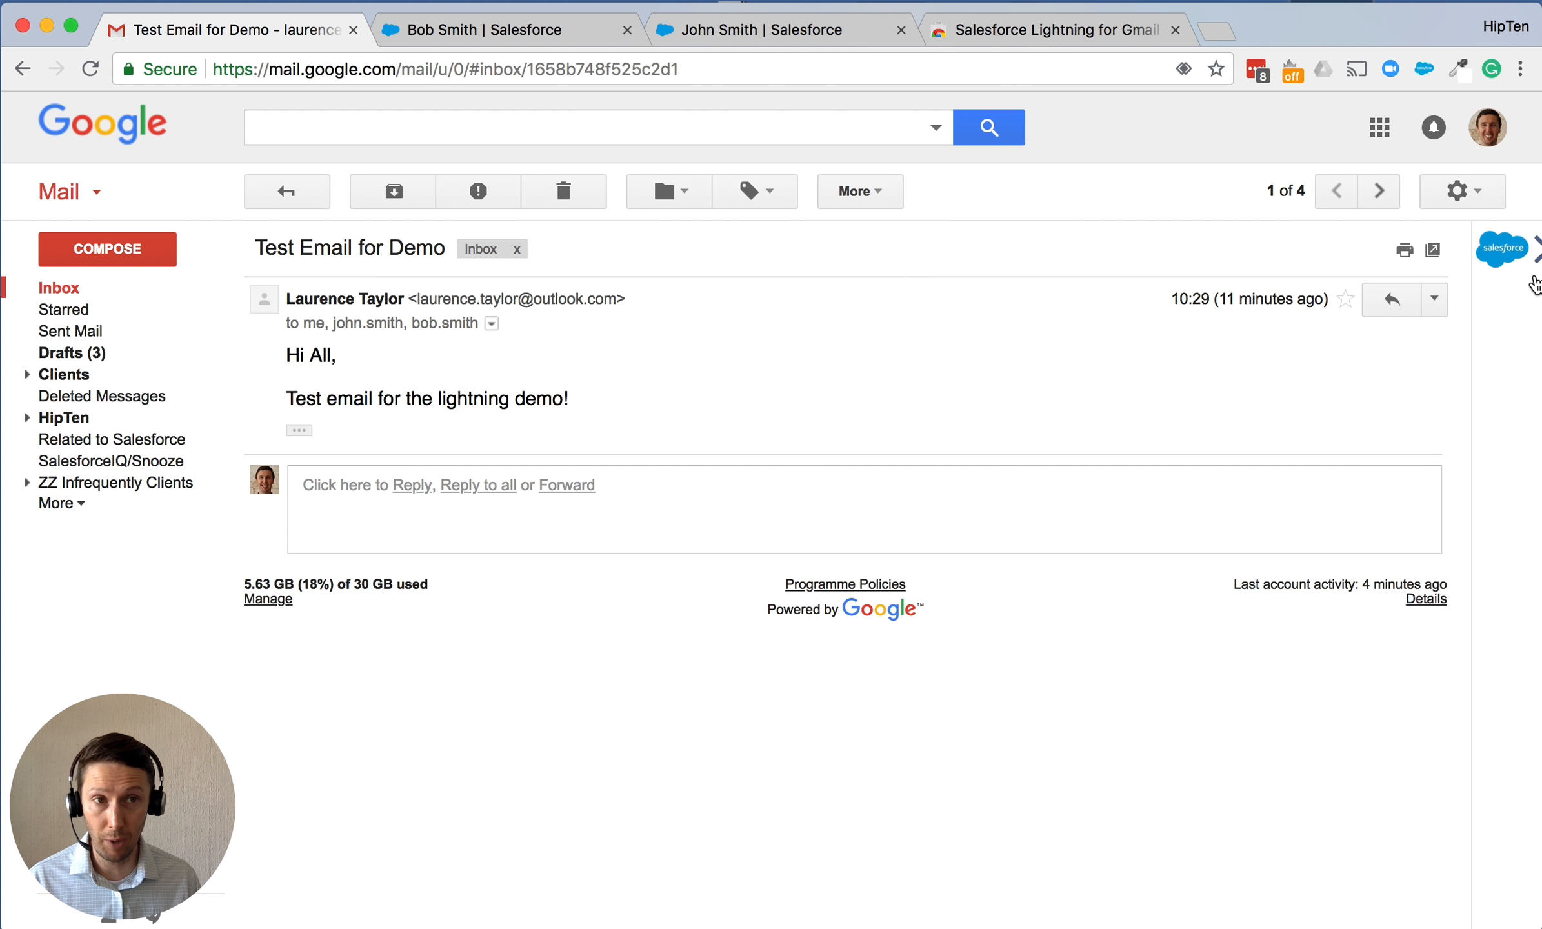
{"action": "left_click", "coordinate": [1520, 255]}
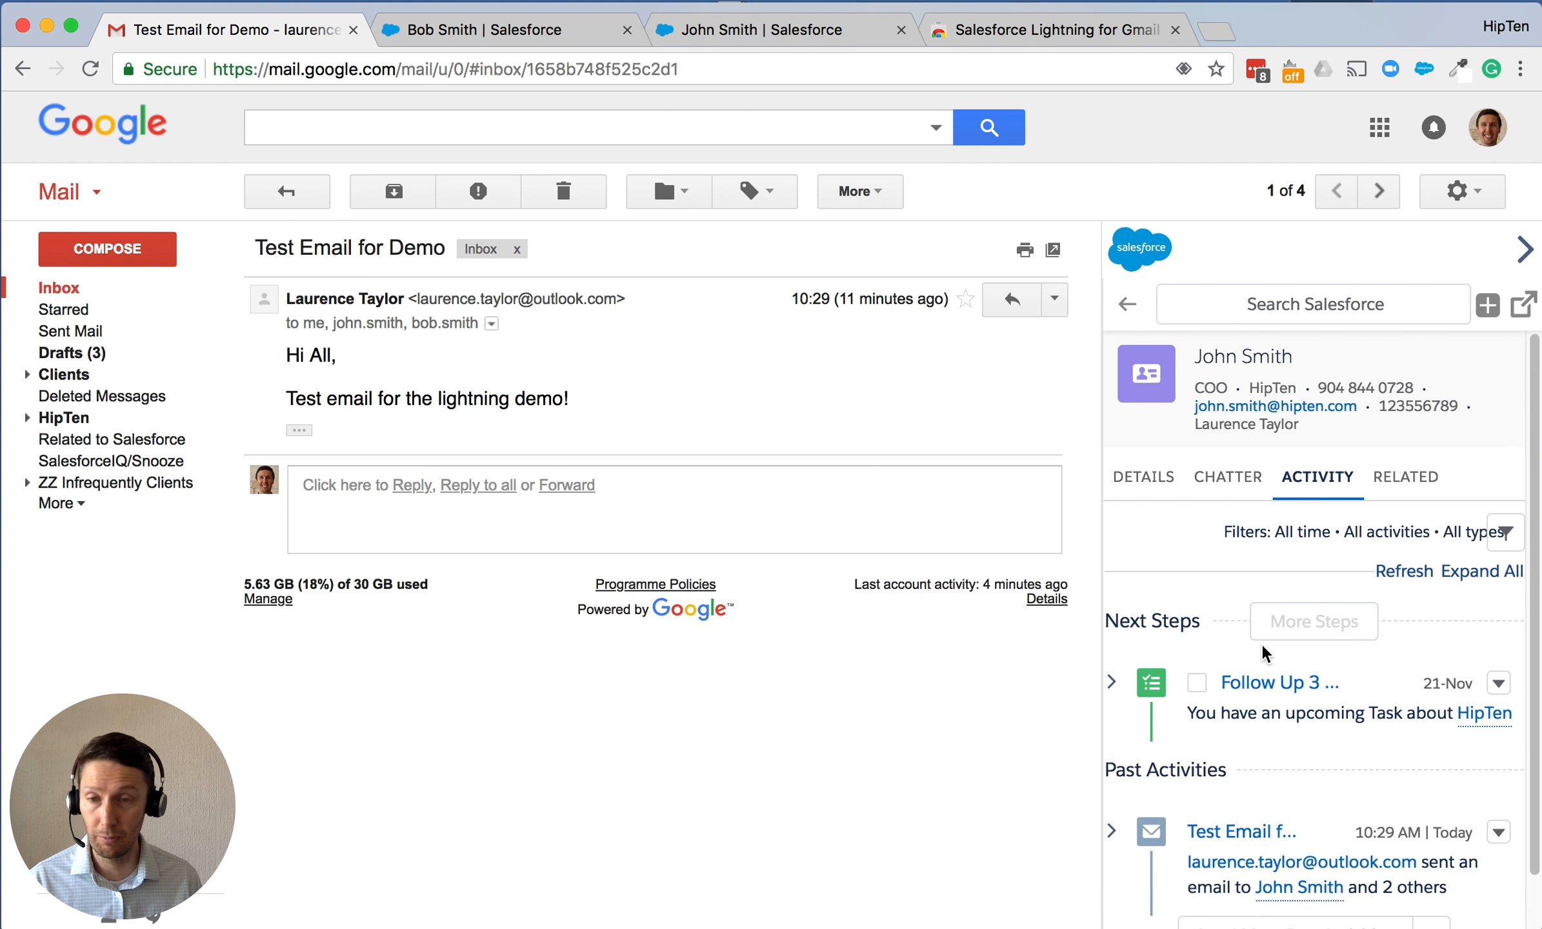